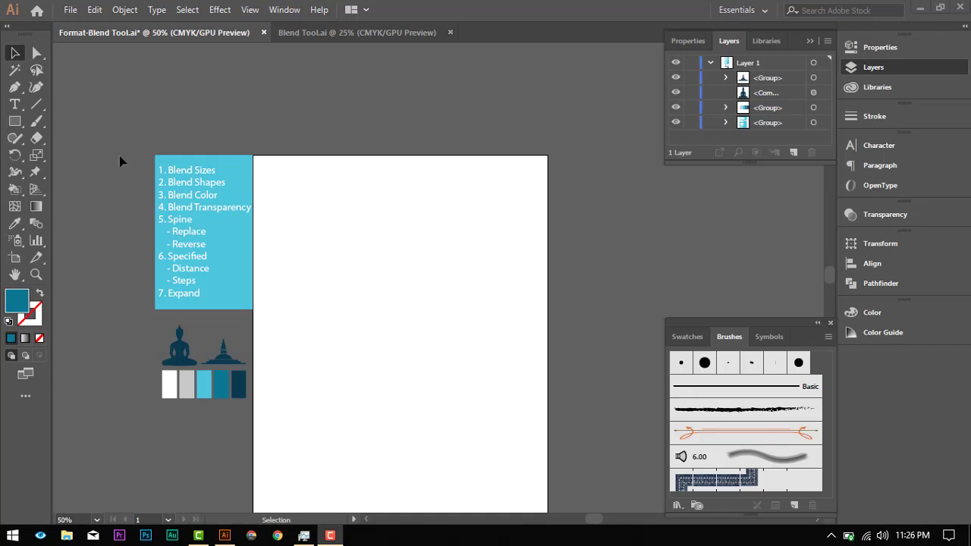
- Examine the prepared silhouettes and colour swatches beside the artboard, and locate the Blend tool
{"action": "scroll", "coordinate": [120, 161], "scroll_direction": "down", "scroll_amount": 2}
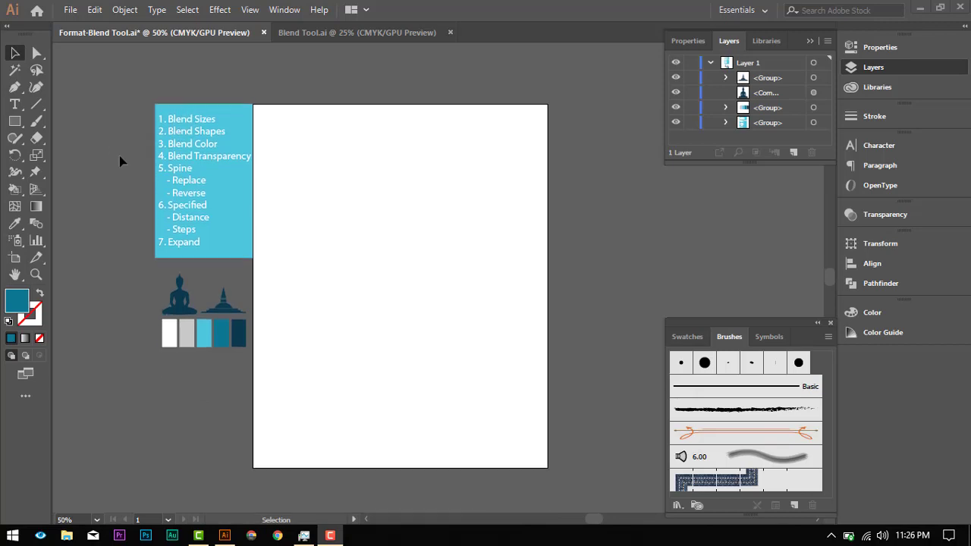
{"action": "left_click", "coordinate": [187, 299]}
{"action": "left_click", "coordinate": [226, 305]}
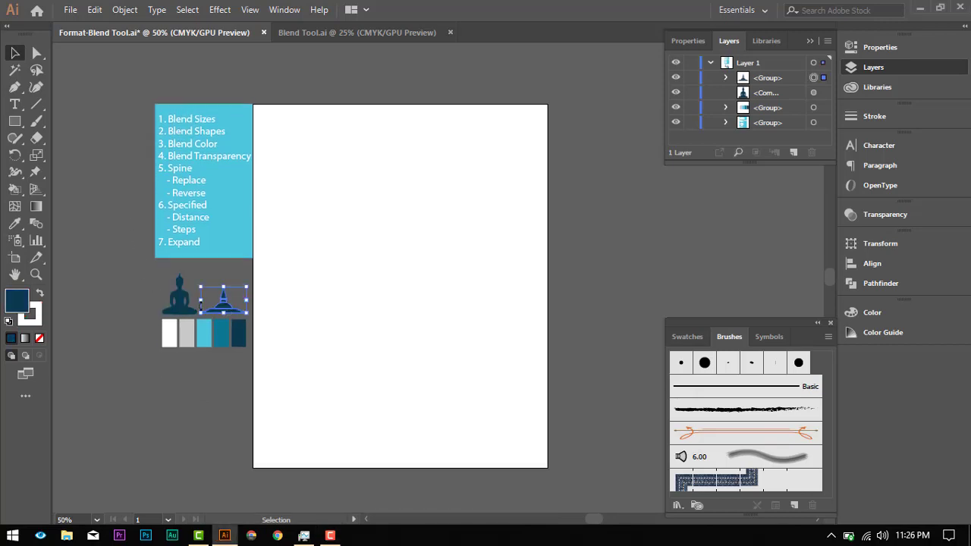
{"action": "left_click", "coordinate": [182, 307]}
{"action": "left_click_drag", "start_coordinate": [148, 329], "coordinate": [245, 364]}
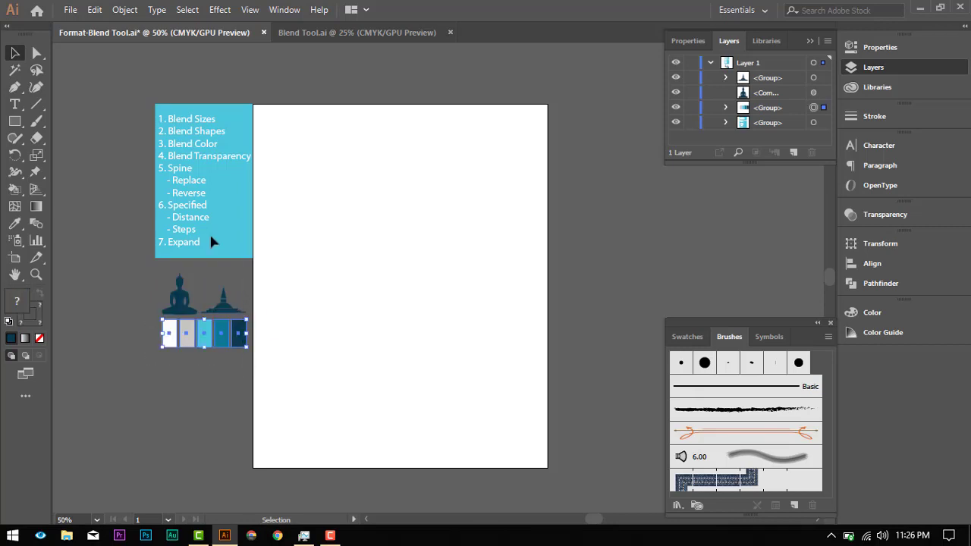
{"action": "left_click_drag", "start_coordinate": [130, 102], "coordinate": [124, 88]}
{"action": "left_click", "coordinate": [108, 109]}
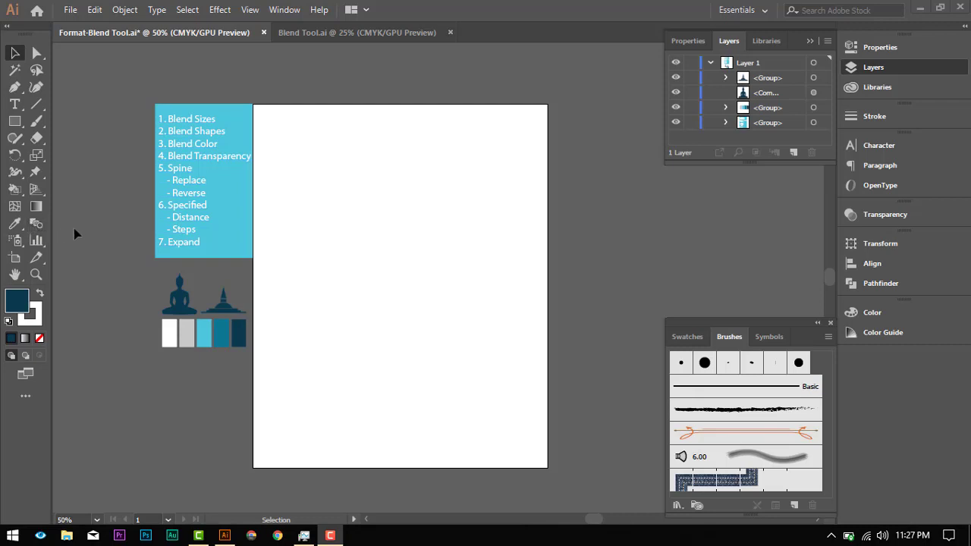
{"action": "left_click", "coordinate": [37, 227]}
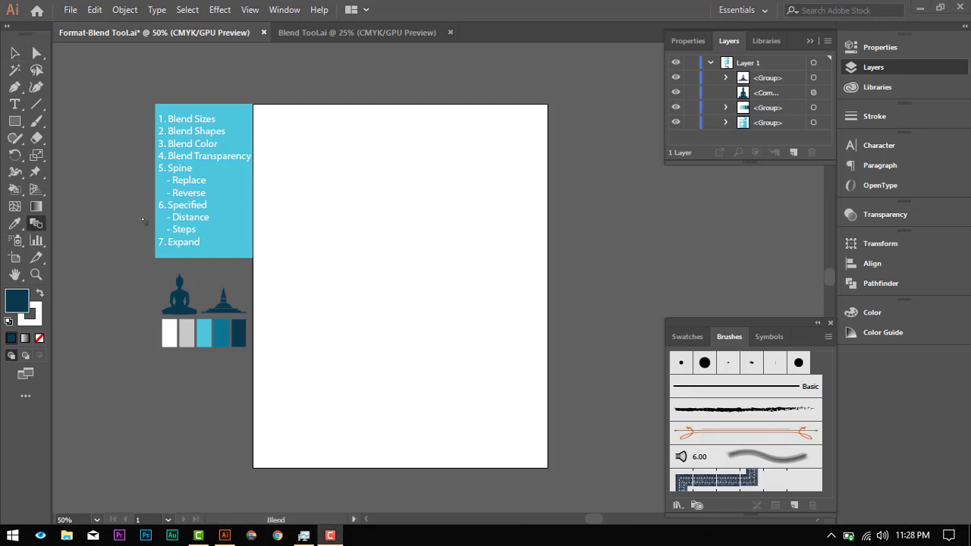
{"action": "left_click", "coordinate": [12, 55]}
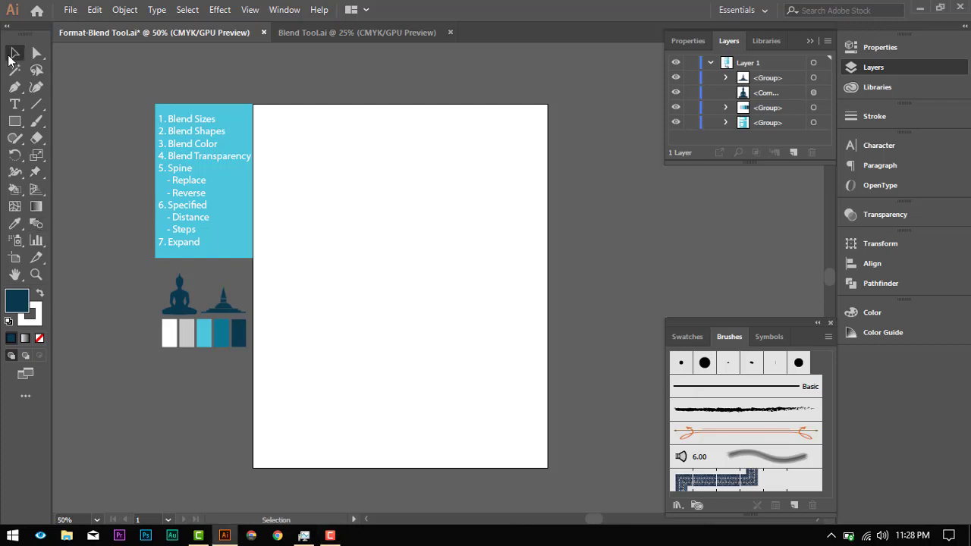
- Draw a large square in the middle of the artboard with no fill and a dark blue stroke
{"action": "left_click", "coordinate": [15, 120]}
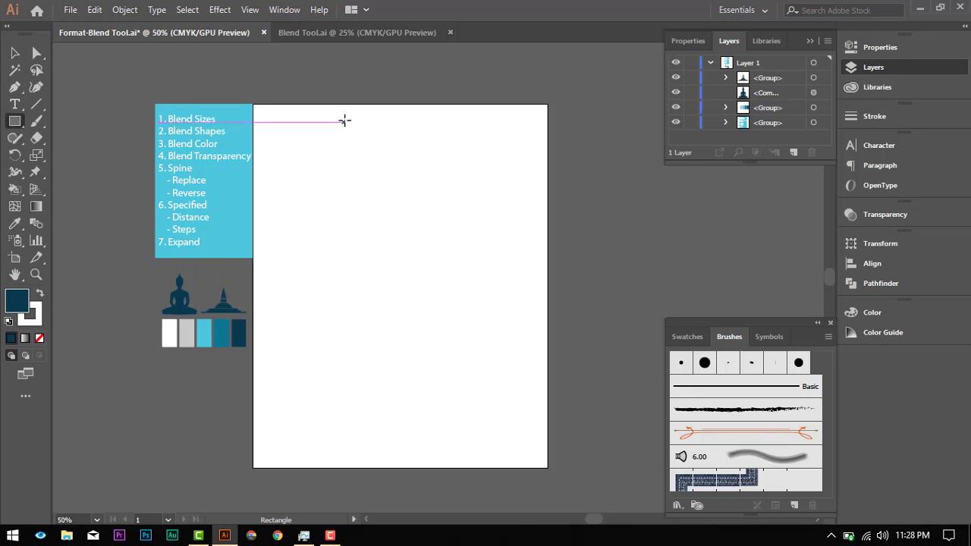
{"action": "left_click_drag", "start_coordinate": [296, 181], "coordinate": [499, 383]}
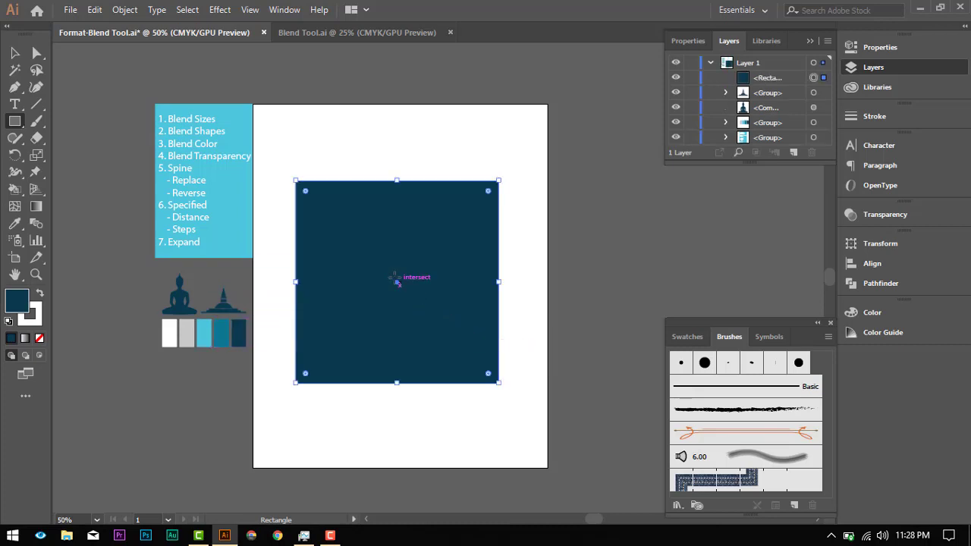
{"action": "left_click", "coordinate": [14, 53]}
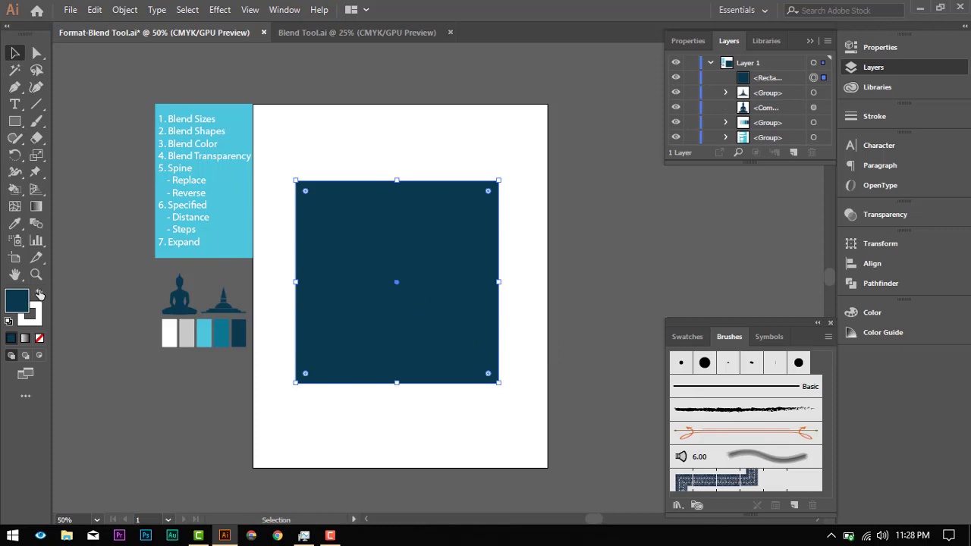
{"action": "left_click", "coordinate": [40, 293]}
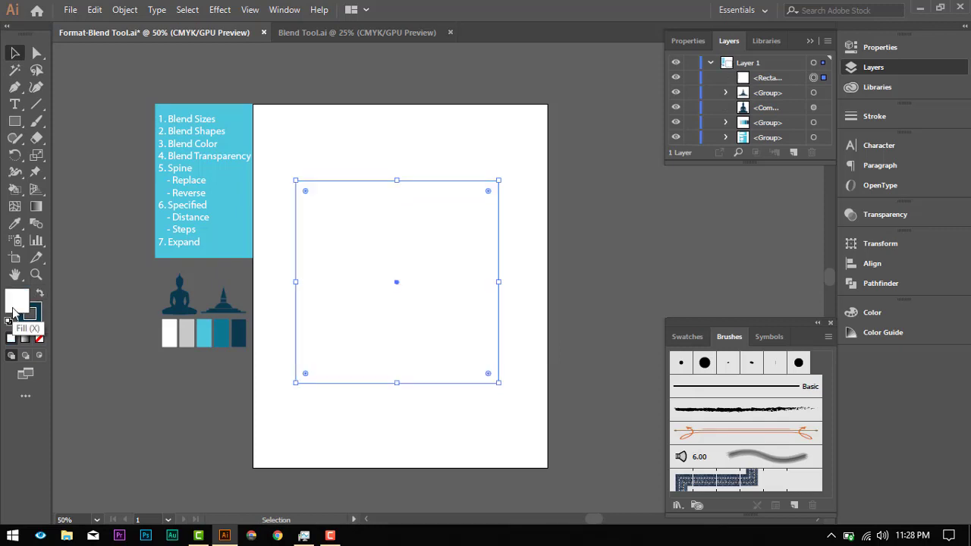
{"action": "left_click", "coordinate": [40, 339]}
- Draw a small square about 11 mm wide near the centre of the large square
{"action": "left_click", "coordinate": [14, 121]}
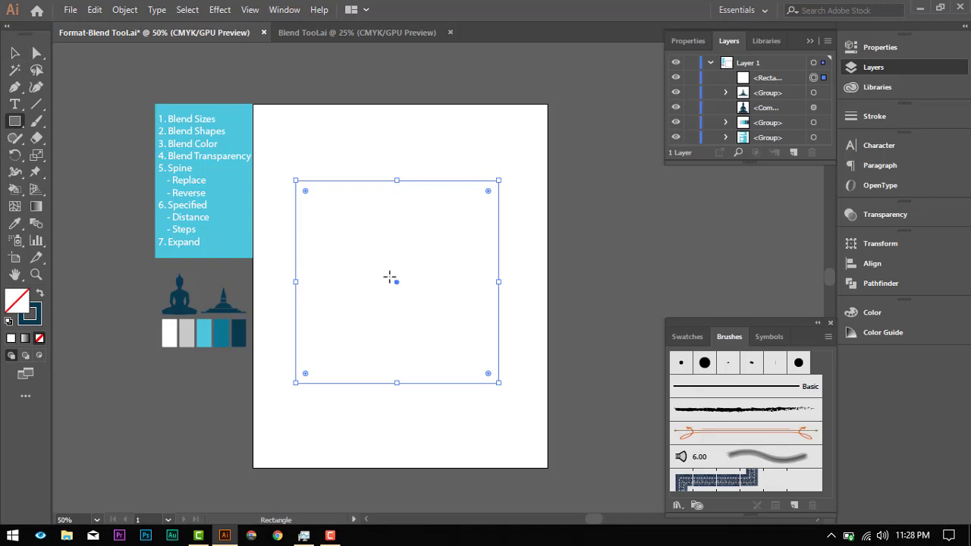
{"action": "left_click_drag", "start_coordinate": [389, 278], "coordinate": [404, 291]}
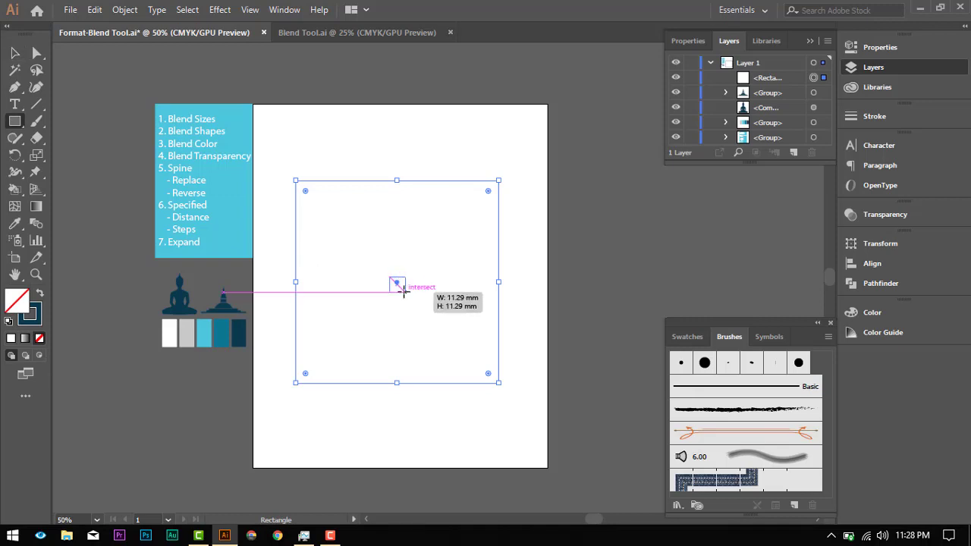
{"action": "left_click_drag", "start_coordinate": [404, 291], "coordinate": [405, 291]}
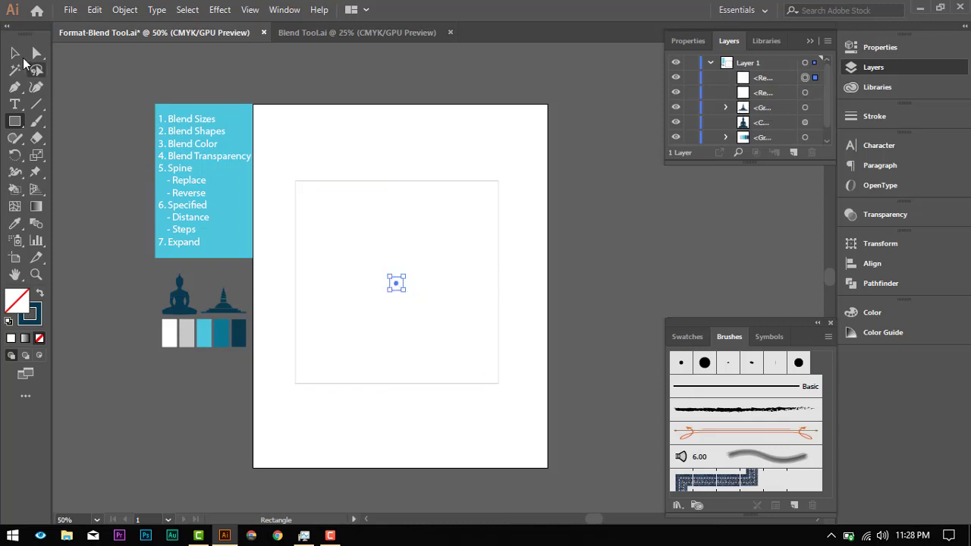
- Set the stroke weight of both squares to 1 pt
{"action": "left_click", "coordinate": [14, 52]}
{"action": "left_click", "coordinate": [499, 221]}
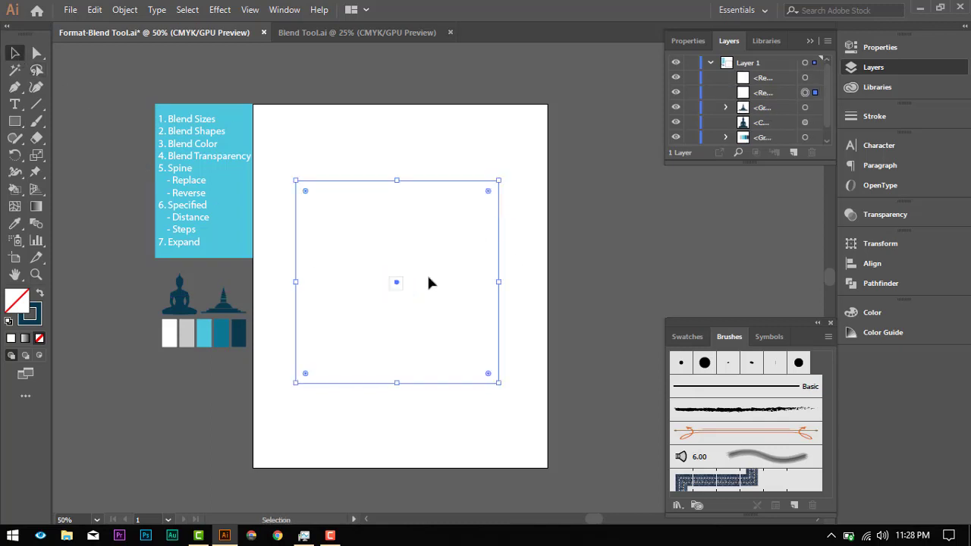
{"action": "left_click", "coordinate": [398, 288]}
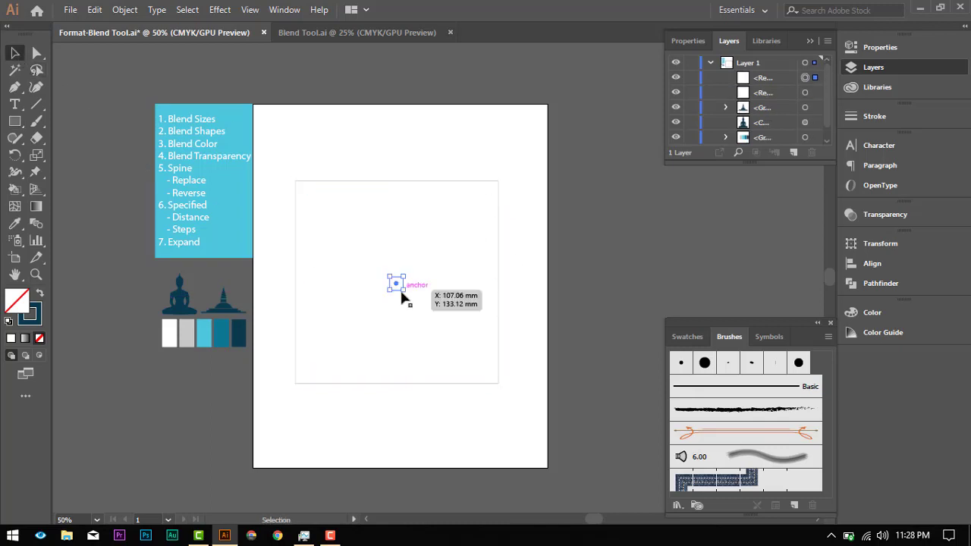
{"action": "left_click", "coordinate": [455, 181], "text": "shift"}
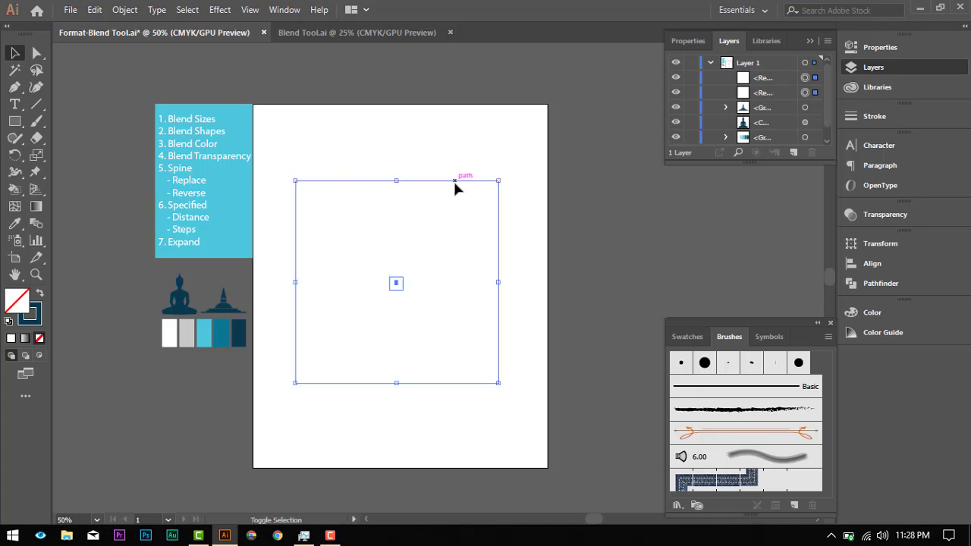
{"action": "left_click", "coordinate": [874, 116]}
{"action": "left_click", "coordinate": [725, 127]}
{"action": "left_click", "coordinate": [725, 126]}
{"action": "left_click", "coordinate": [725, 127]}
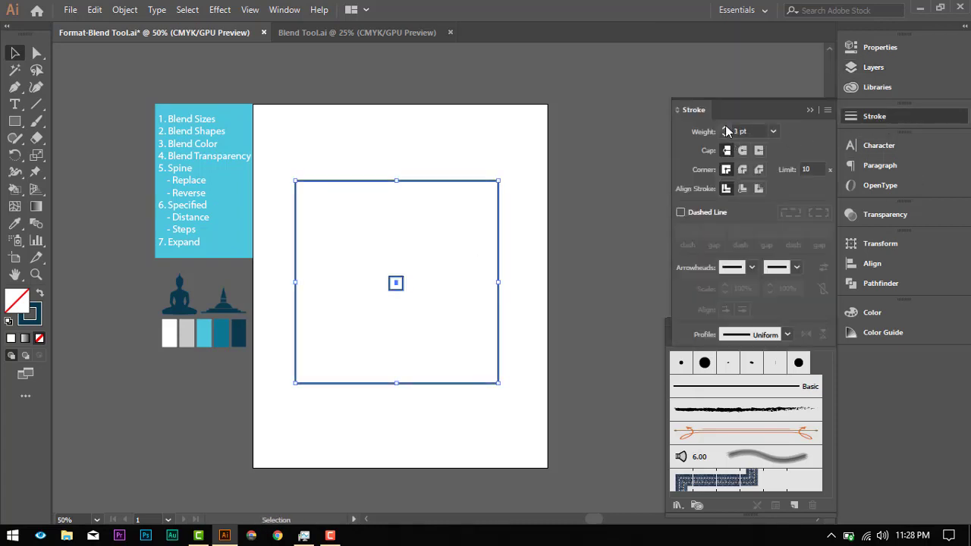
{"action": "left_click", "coordinate": [725, 135]}
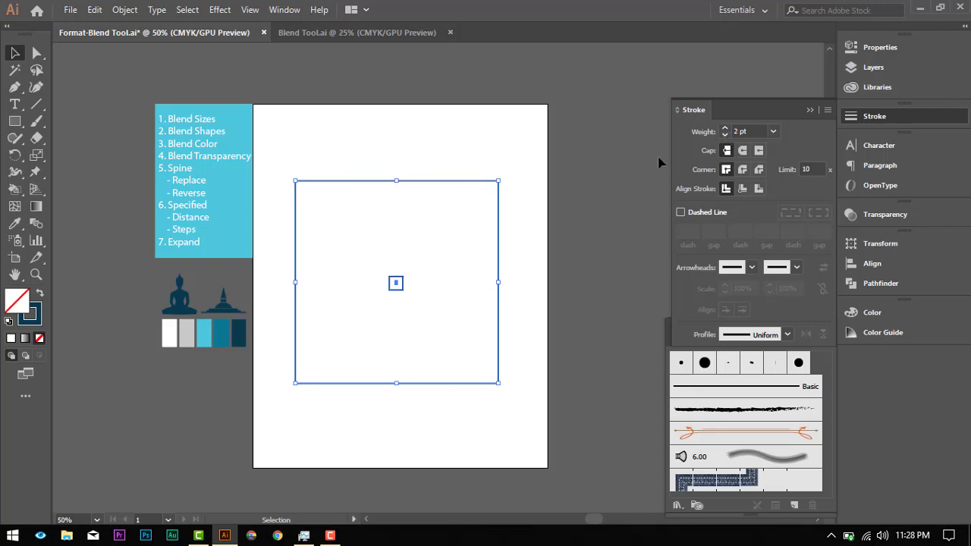
{"action": "left_click", "coordinate": [725, 135]}
{"action": "left_click", "coordinate": [530, 220]}
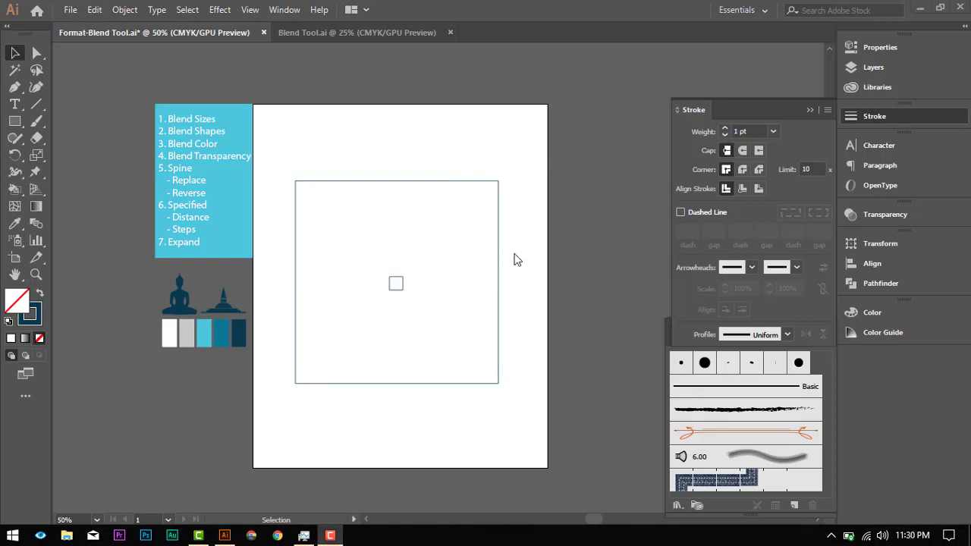
- Align the two squares on their horizontal and vertical centres, with the small square as the key object
{"action": "left_click", "coordinate": [498, 257]}
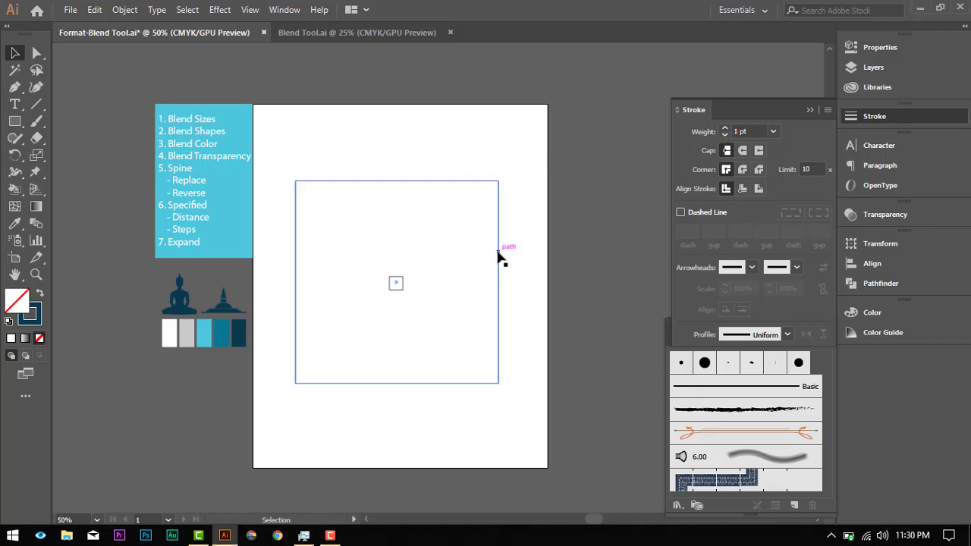
{"action": "left_click", "coordinate": [498, 245]}
{"action": "left_click", "coordinate": [401, 286]}
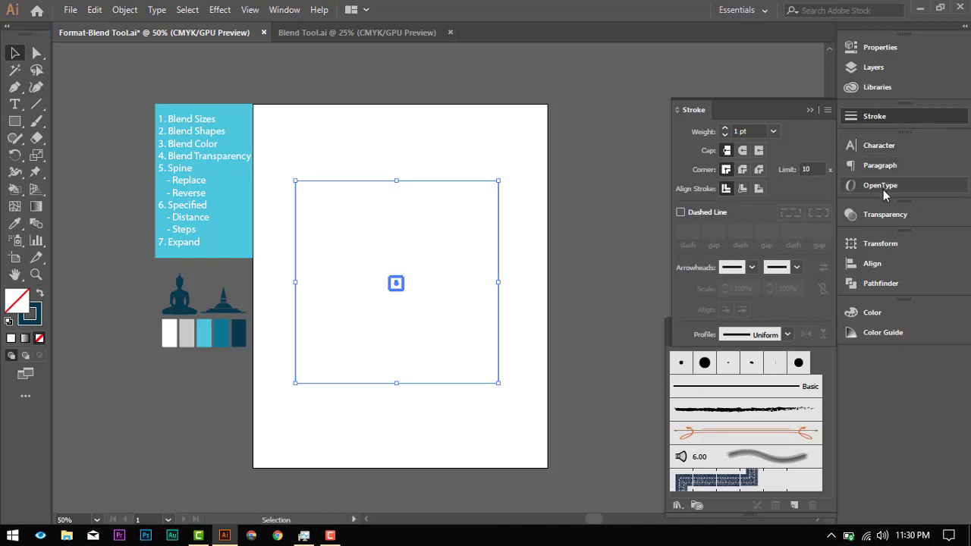
{"action": "left_click", "coordinate": [867, 265]}
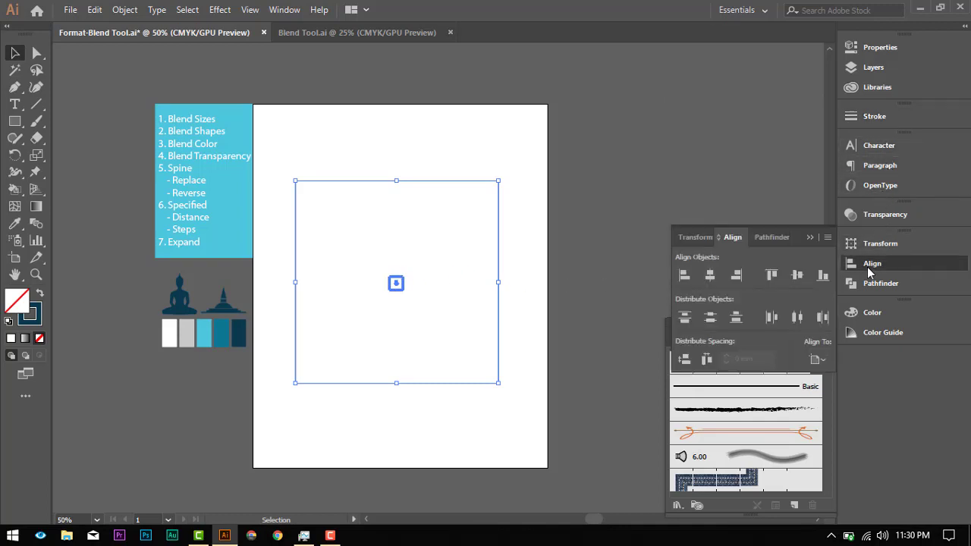
{"action": "left_click", "coordinate": [708, 278]}
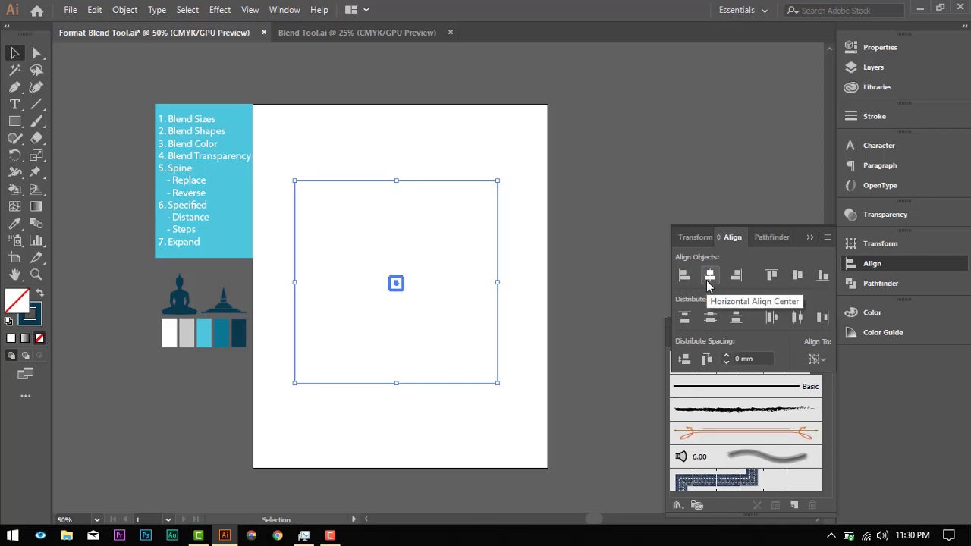
{"action": "left_click", "coordinate": [796, 275]}
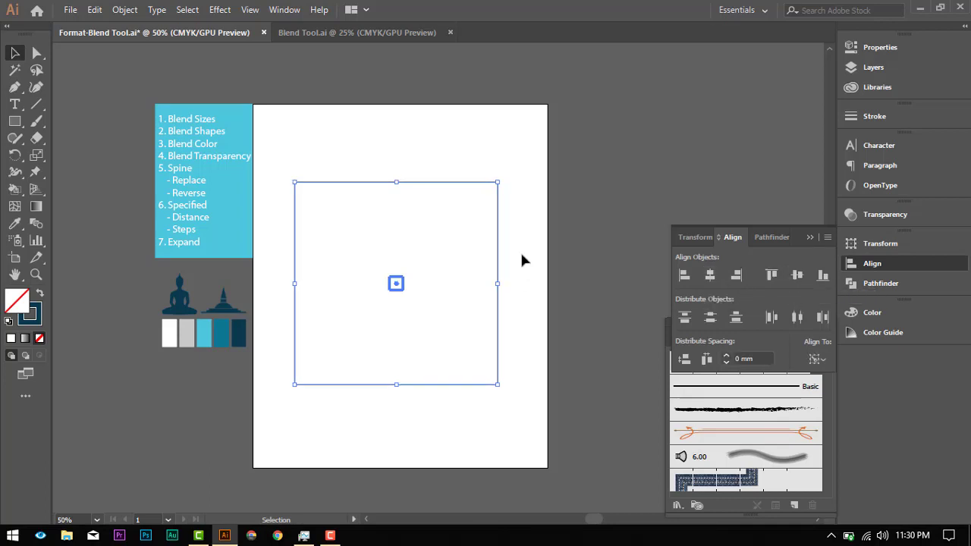
{"action": "left_click", "coordinate": [563, 229]}
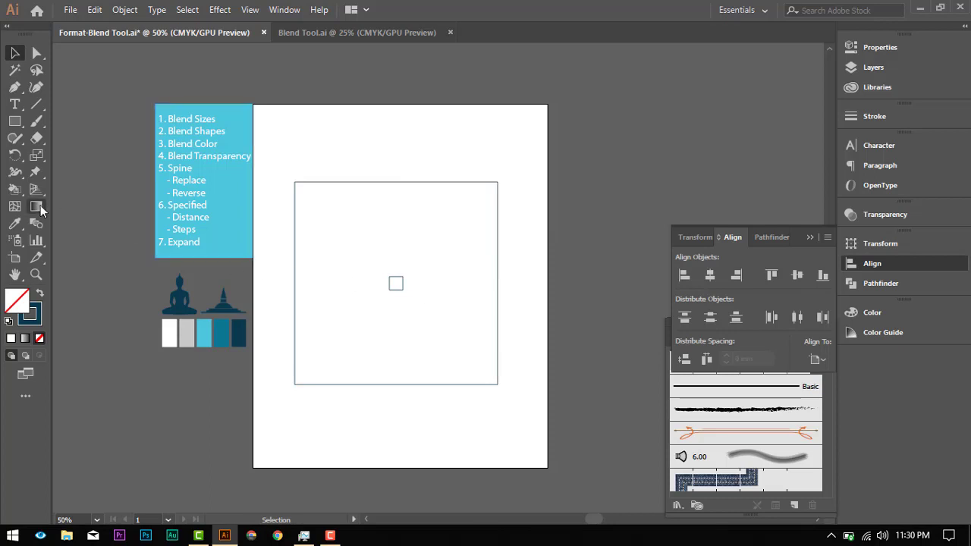
- Blend the small square with the large one and preview the blend with Specified Steps spacing of 5
{"action": "left_click", "coordinate": [31, 226]}
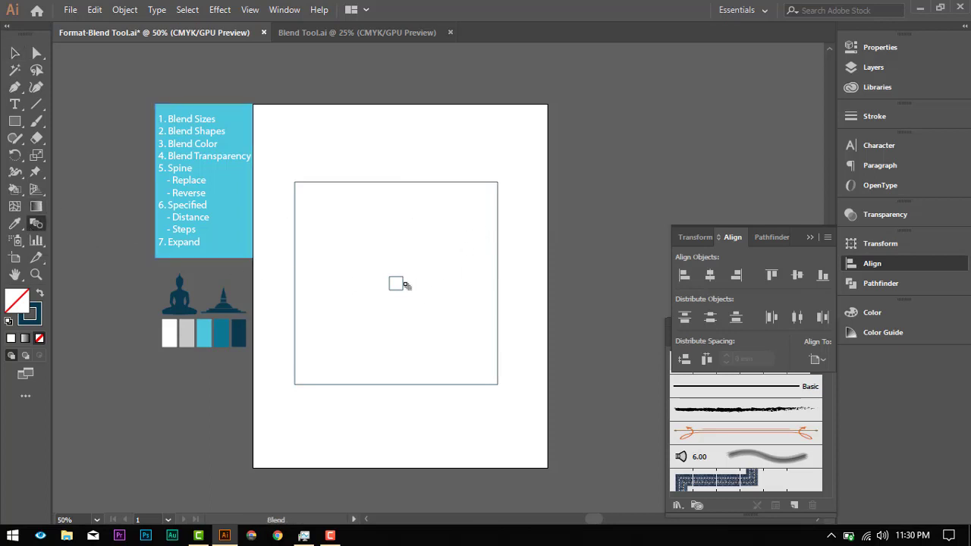
{"action": "left_click", "coordinate": [499, 263]}
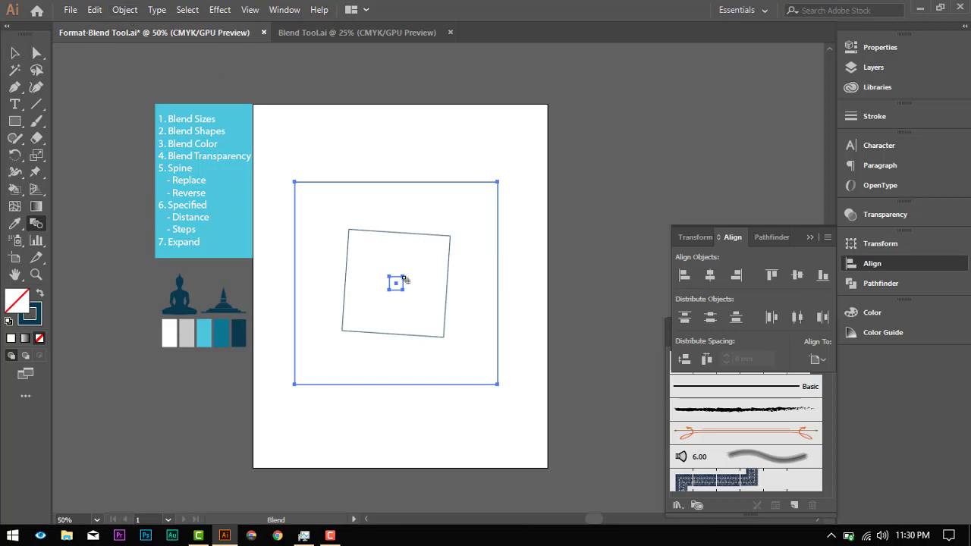
{"action": "left_click", "coordinate": [119, 12]}
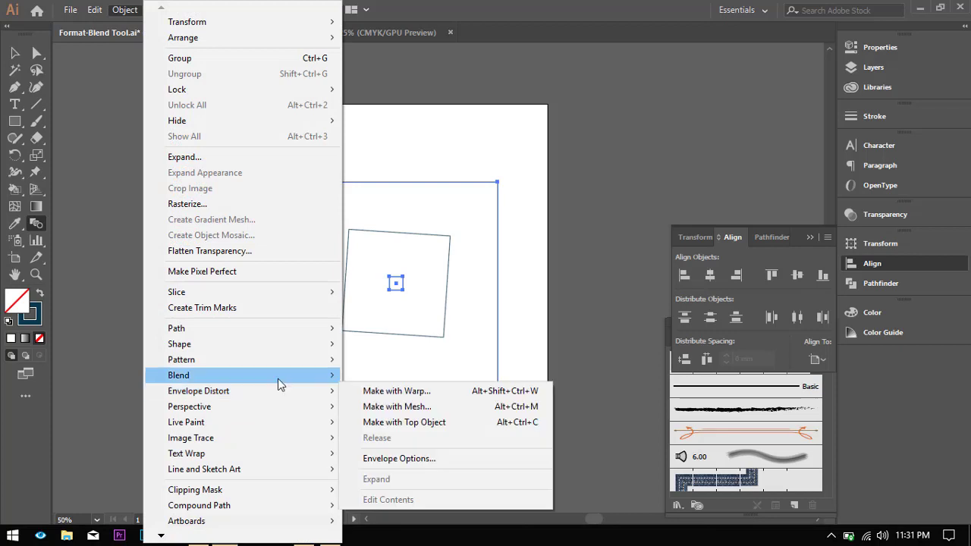
{"action": "mouse_move", "coordinate": [278, 378]}
{"action": "left_click", "coordinate": [400, 412]}
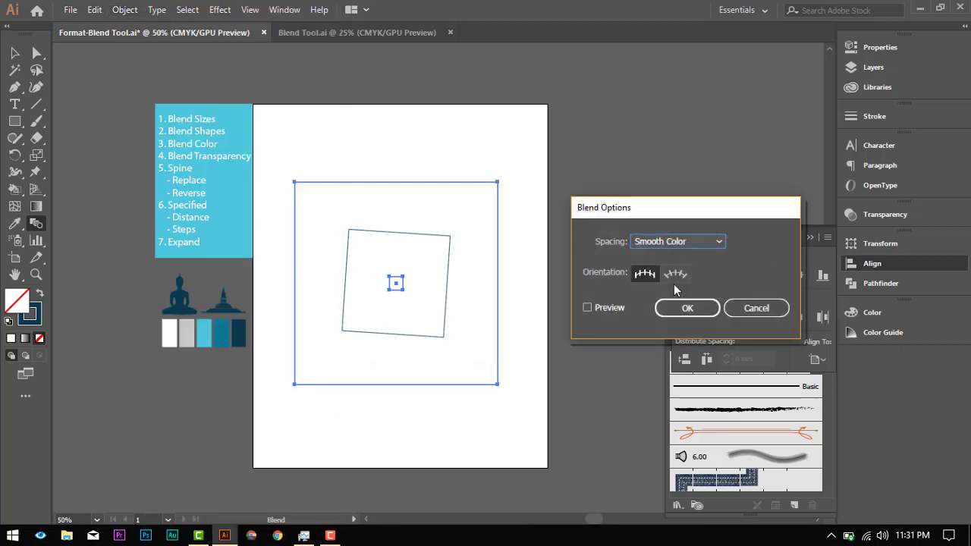
{"action": "left_click", "coordinate": [703, 243]}
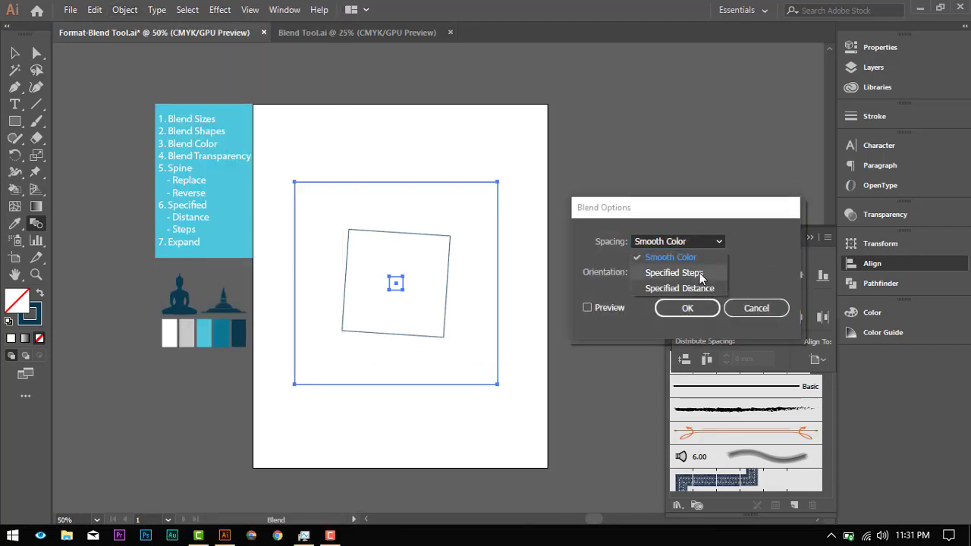
{"action": "left_click", "coordinate": [700, 274]}
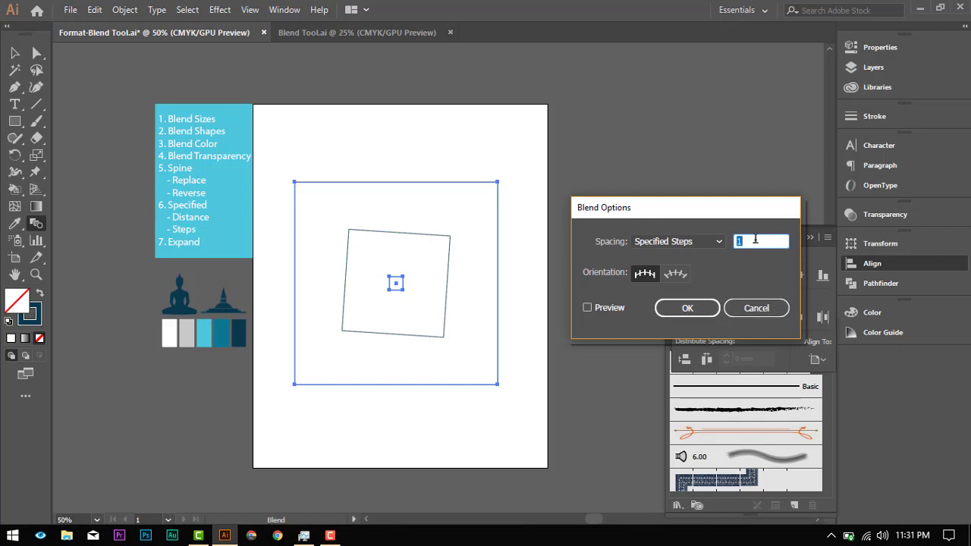
{"action": "type", "text": "5"}
{"action": "left_click", "coordinate": [607, 308]}
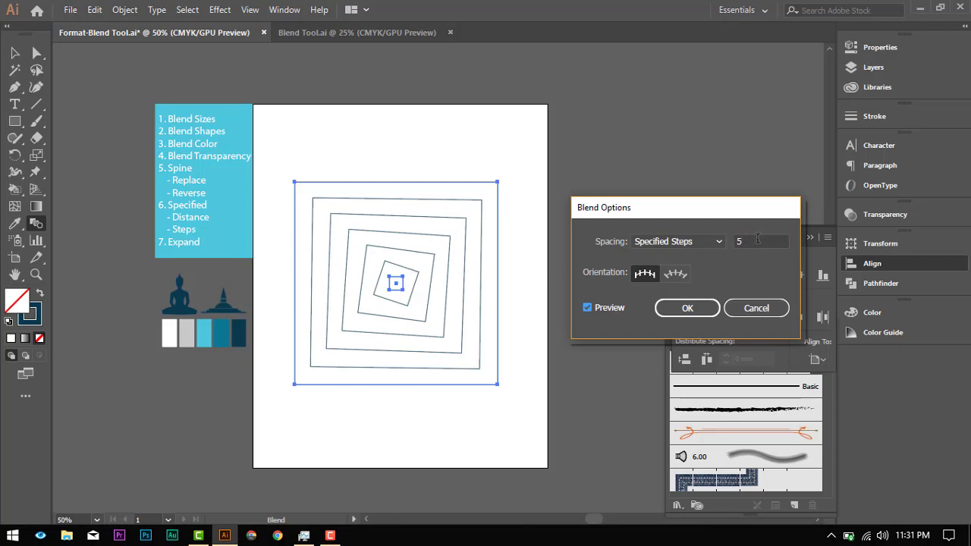
- Change the blend's specified steps to 15 and refresh the preview
{"action": "left_click_drag", "start_coordinate": [757, 241], "coordinate": [637, 252]}
{"action": "type", "text": "1"}
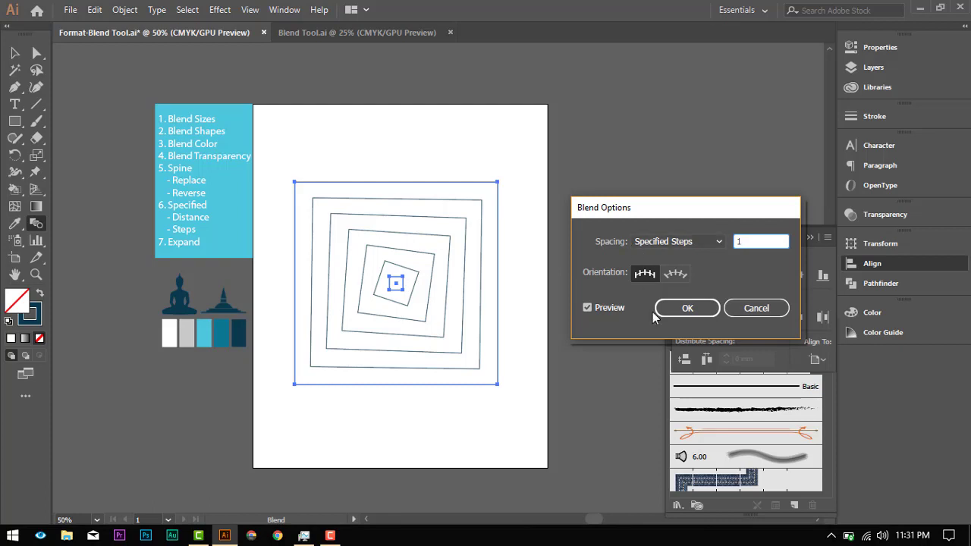
{"action": "type", "text": "5"}
{"action": "left_click", "coordinate": [600, 311]}
{"action": "left_click", "coordinate": [600, 311]}
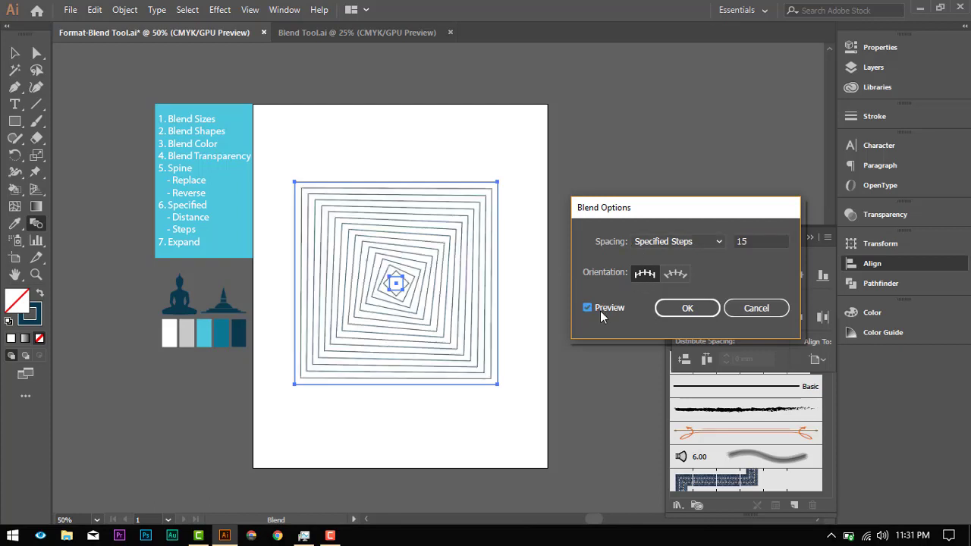
- Set the square blend's specified steps to 10 and apply the blend options
{"action": "left_click_drag", "start_coordinate": [758, 241], "coordinate": [680, 241]}
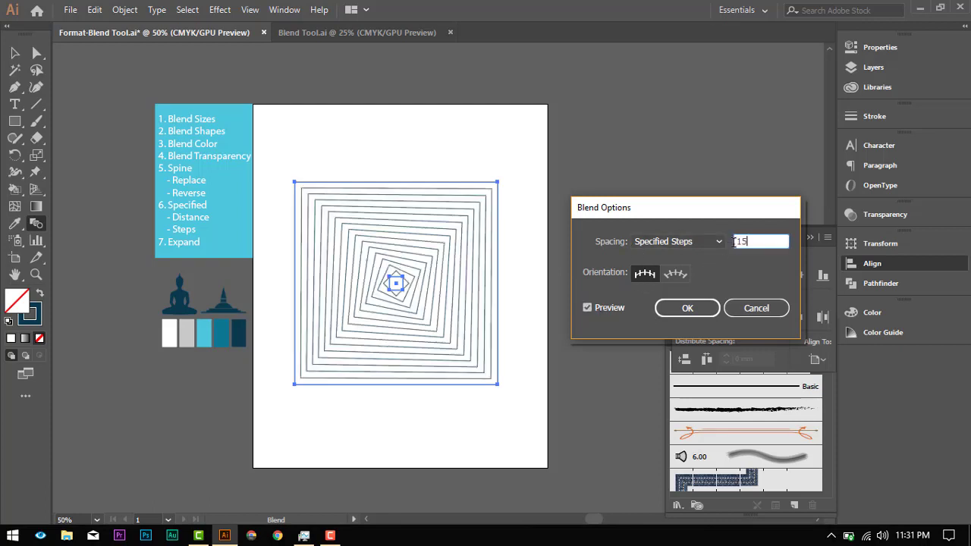
{"action": "type", "text": "1"}
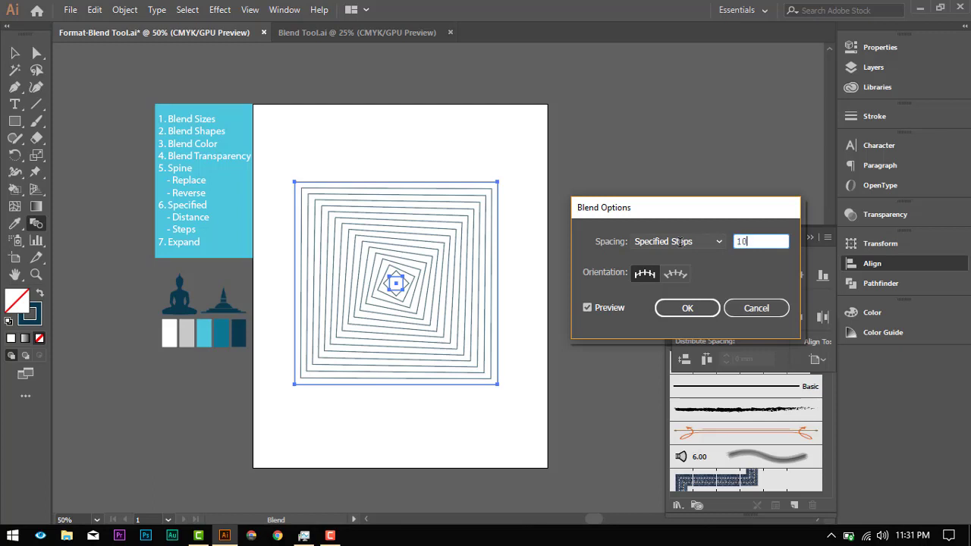
{"action": "left_click", "coordinate": [675, 307]}
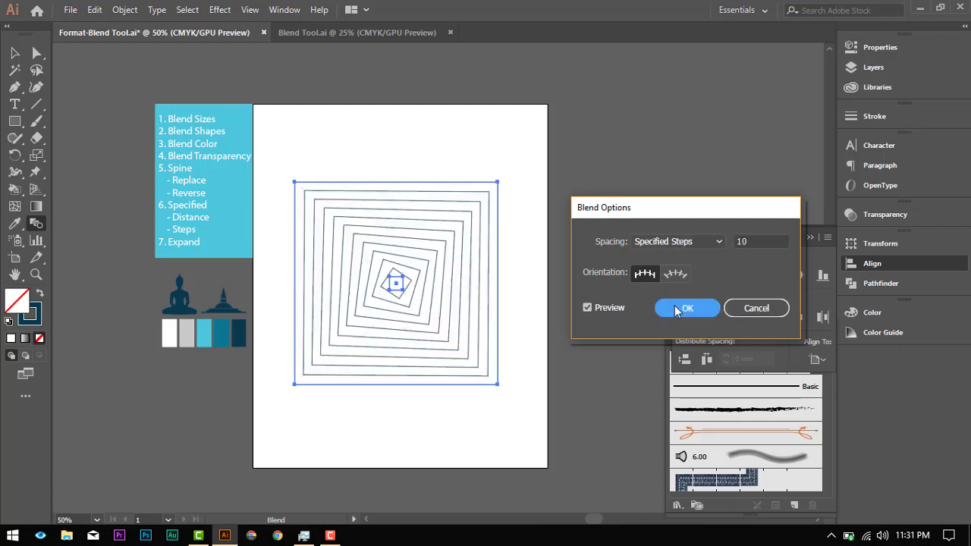
- Delete the square blend and draw a large circle with a tiny circle near its centre
{"action": "key", "text": "v"}
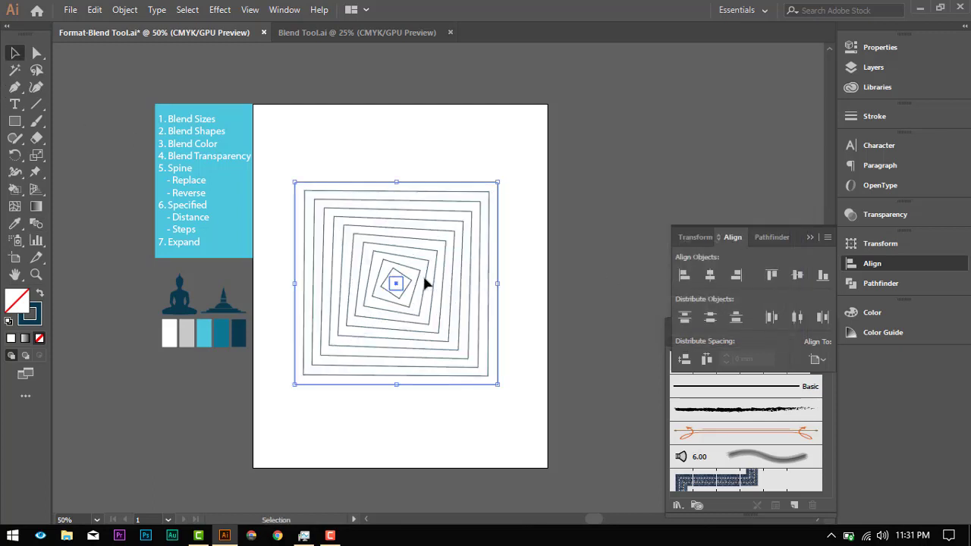
{"action": "key", "text": "Delete"}
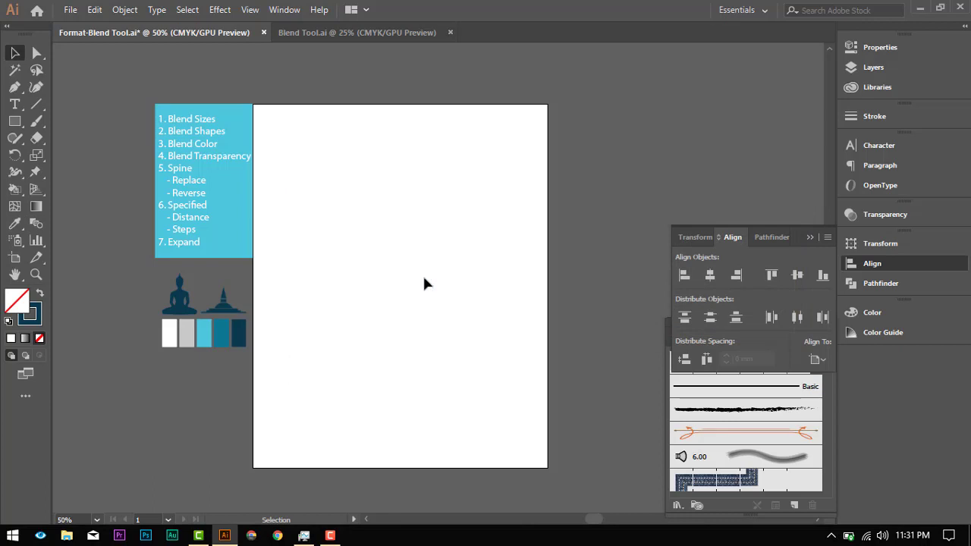
{"action": "left_click", "coordinate": [14, 121]}
{"action": "left_click", "coordinate": [69, 159]}
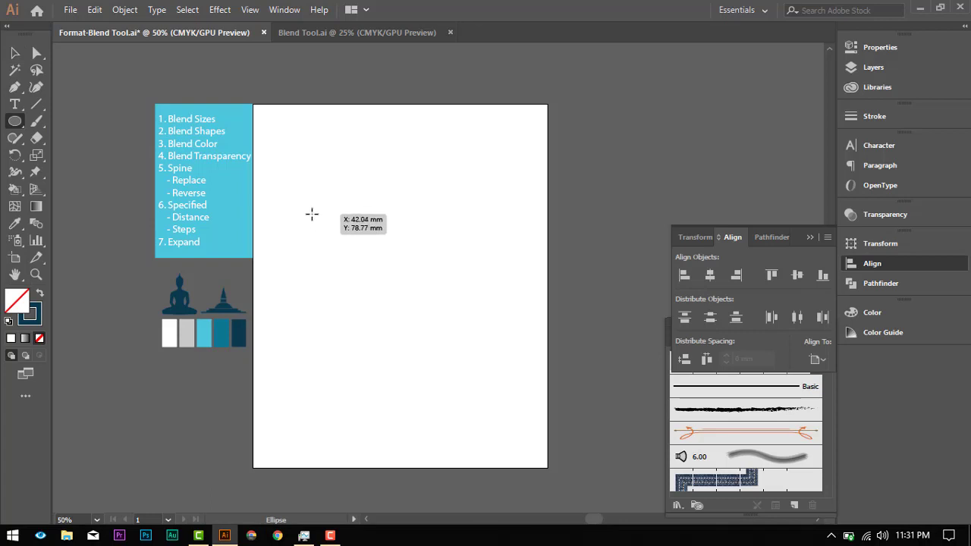
{"action": "left_click_drag", "start_coordinate": [312, 214], "coordinate": [520, 391]}
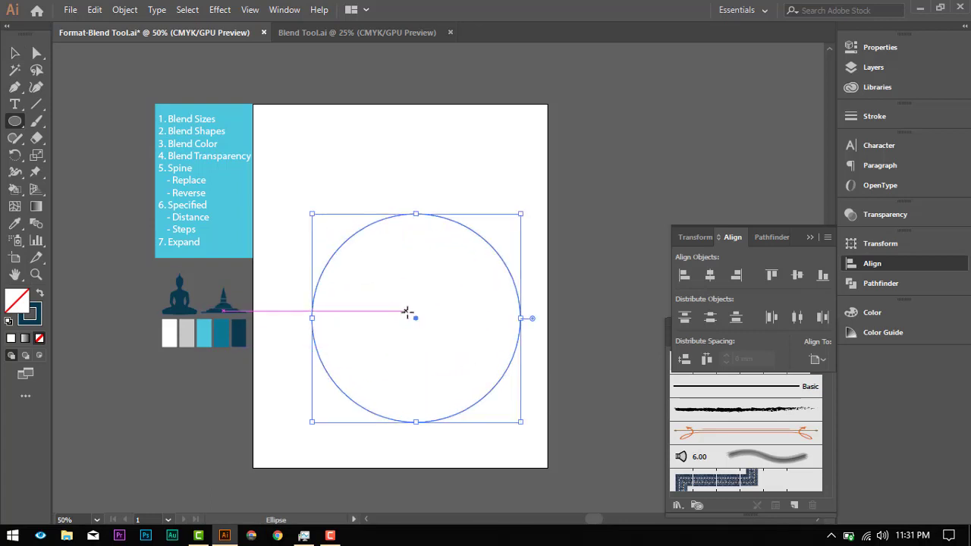
{"action": "left_click_drag", "start_coordinate": [411, 315], "coordinate": [425, 328]}
- Blend the tiny centre circle with the large outer circle using the Blend tool
{"action": "left_click", "coordinate": [36, 223]}
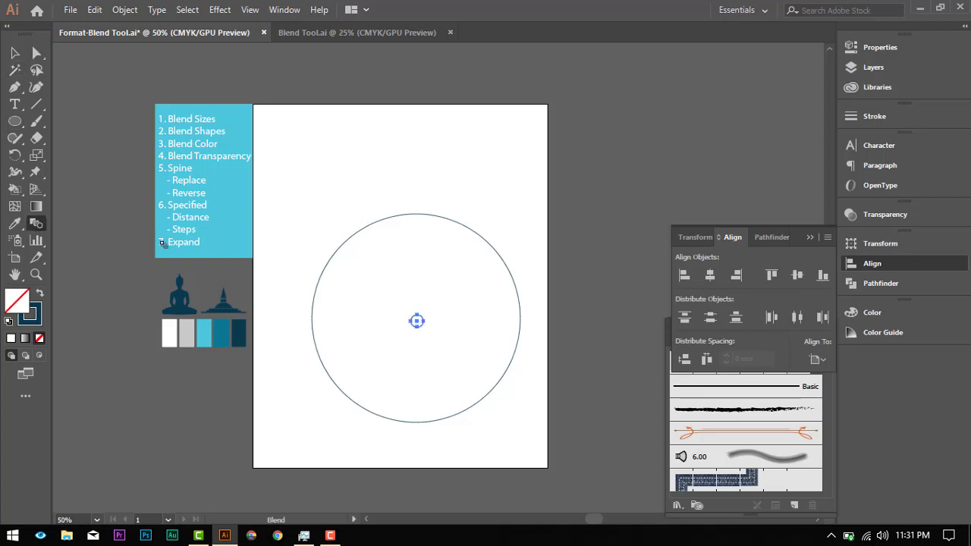
{"action": "left_click", "coordinate": [425, 320]}
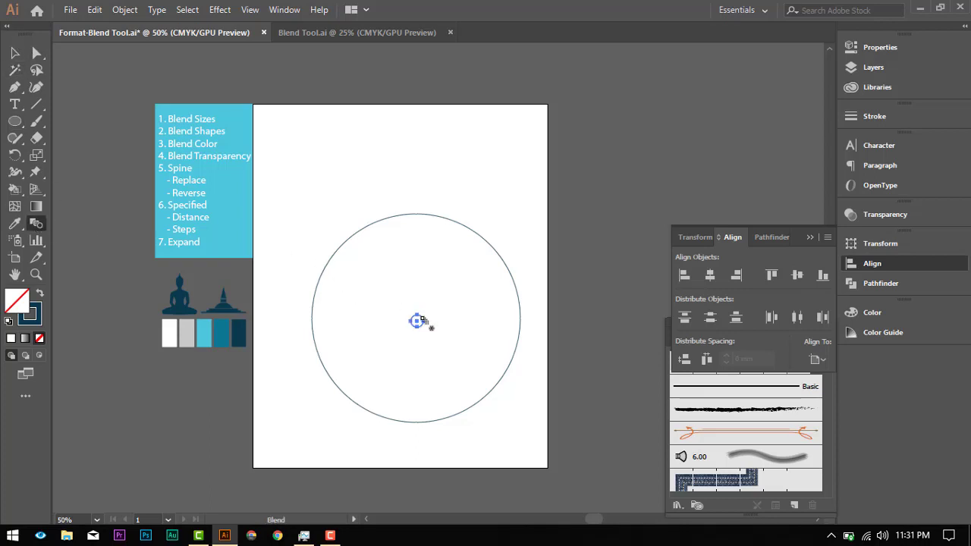
{"action": "left_click", "coordinate": [475, 236]}
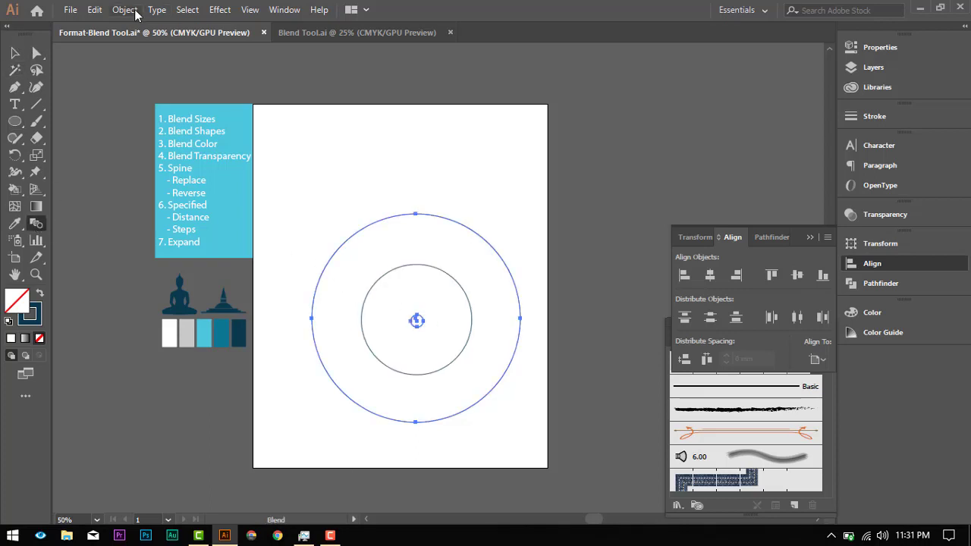
- Set the circle blend's spacing to Specified Distance with a shorter distance, preview it and apply the options
{"action": "left_click", "coordinate": [125, 9]}
{"action": "mouse_move", "coordinate": [214, 377]}
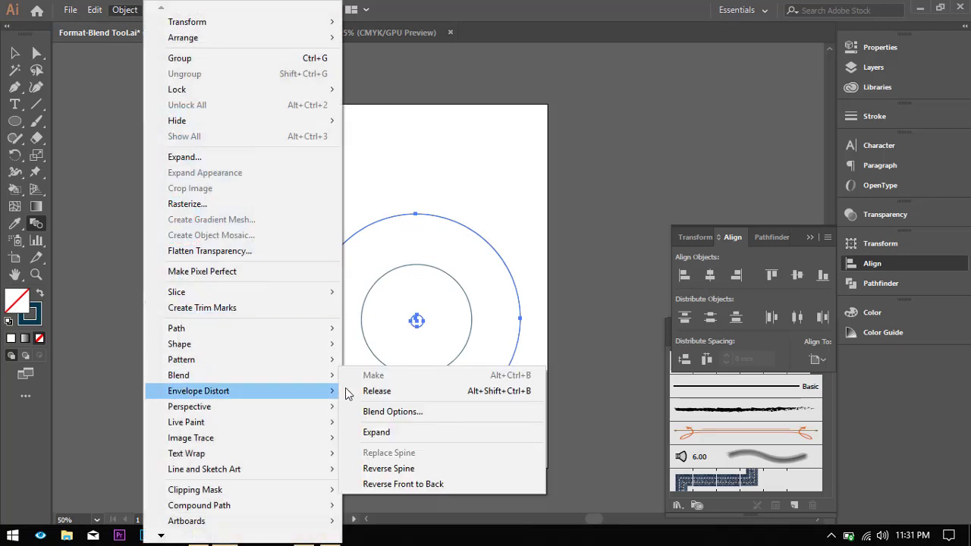
{"action": "left_click", "coordinate": [387, 409]}
{"action": "left_click", "coordinate": [685, 241]}
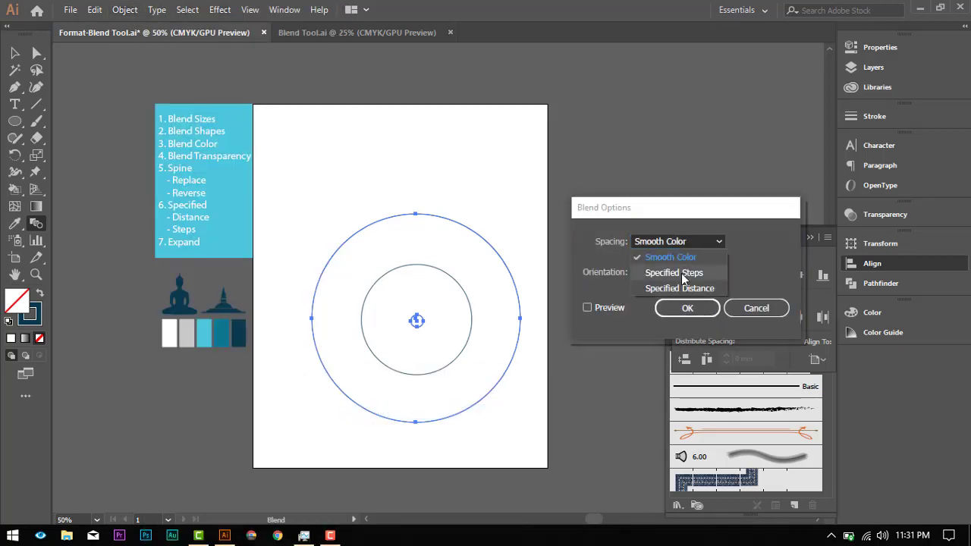
{"action": "left_click", "coordinate": [688, 286]}
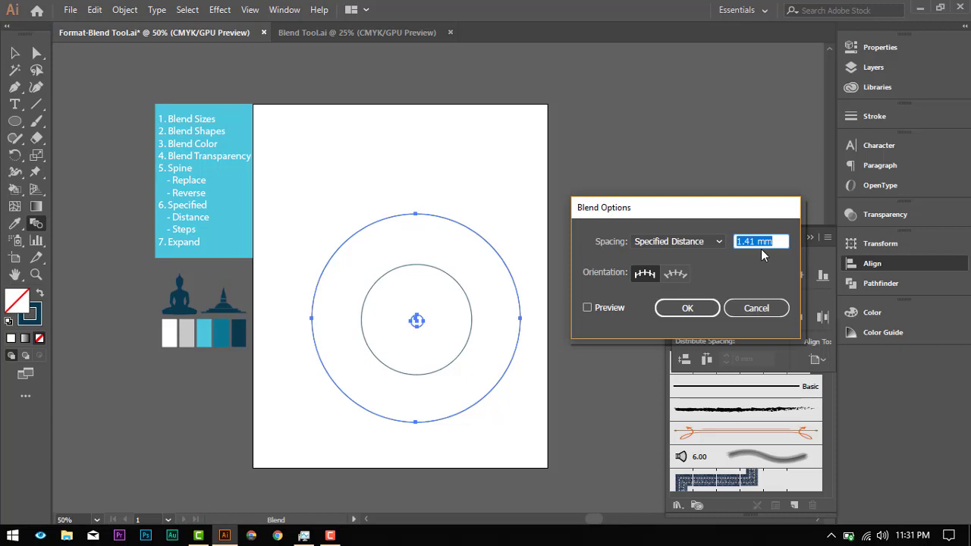
{"action": "type", "text": "1"}
{"action": "left_click", "coordinate": [612, 306]}
{"action": "left_click", "coordinate": [704, 312]}
- Delete the concentric circle blend from the artboard
{"action": "key", "text": "v"}
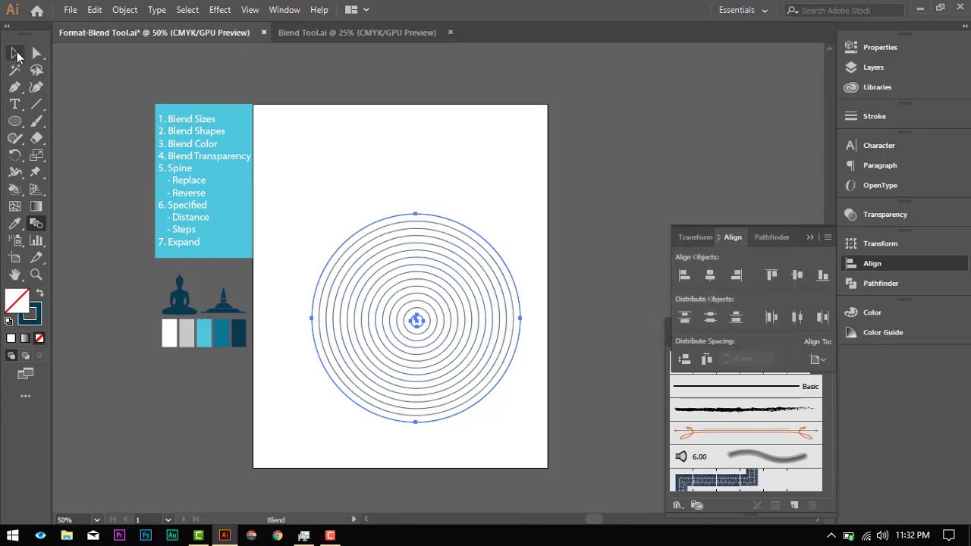
{"action": "left_click", "coordinate": [372, 105]}
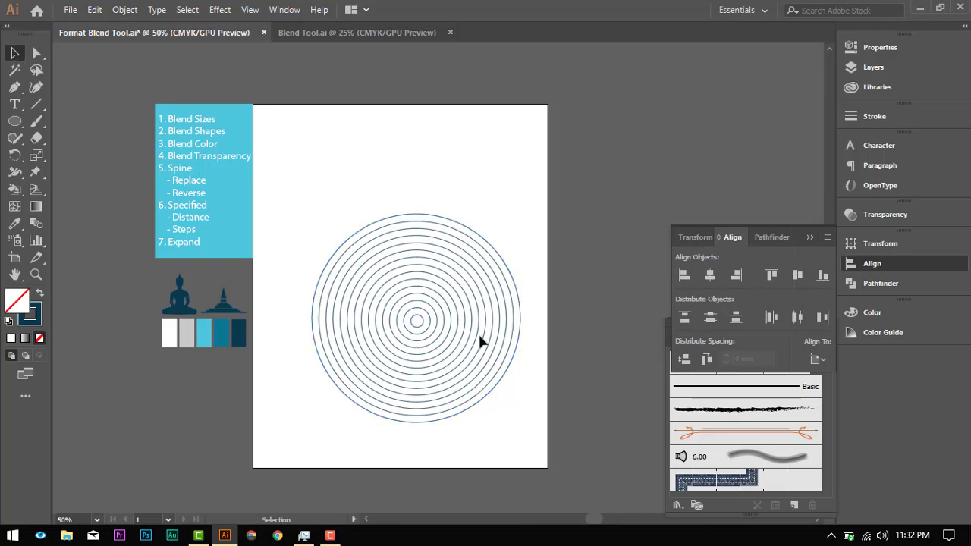
{"action": "left_click", "coordinate": [437, 318]}
{"action": "key", "text": "Delete"}
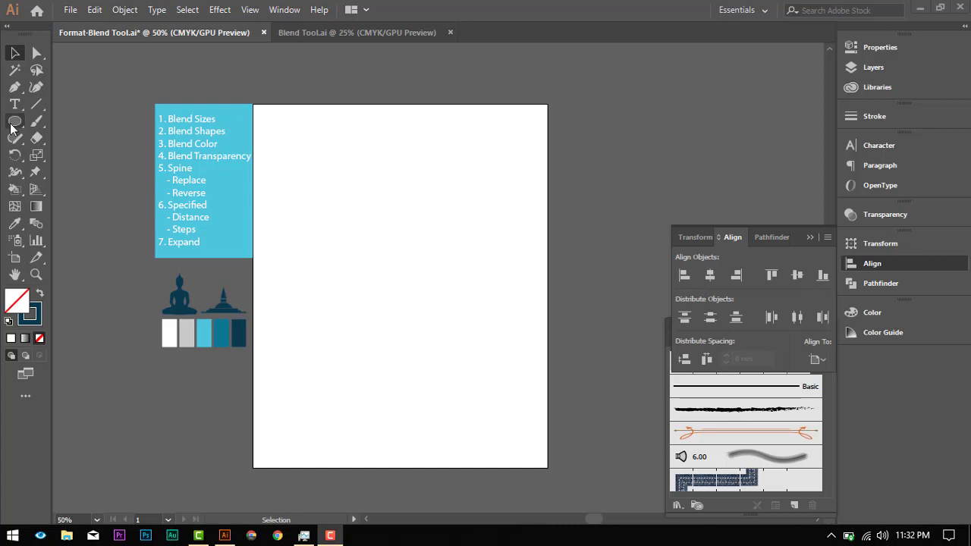
- Draw a large rectangle across the artboard and a small circle near its centre, leaving both deselected
{"action": "left_click_drag", "start_coordinate": [14, 123], "coordinate": [84, 121]}
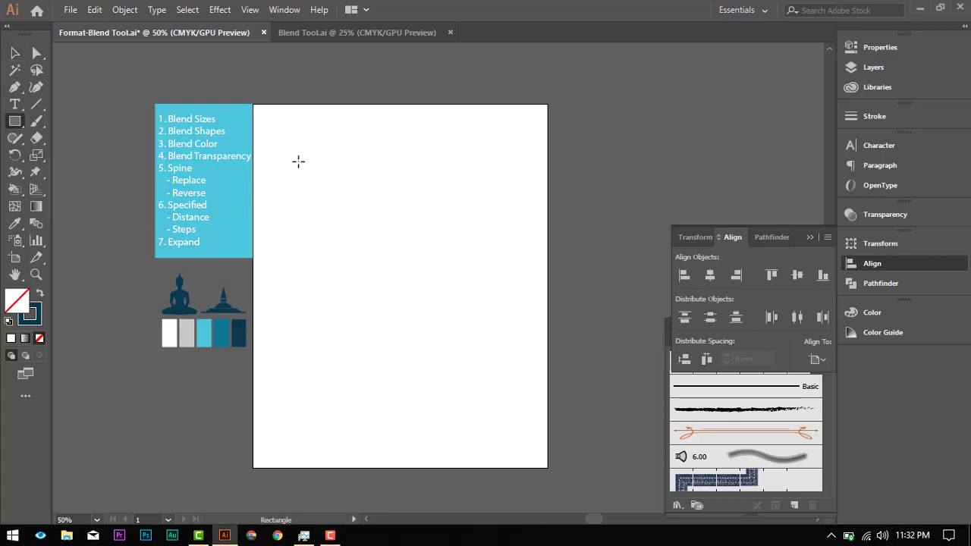
{"action": "left_click_drag", "start_coordinate": [298, 161], "coordinate": [529, 412]}
{"action": "left_click_drag", "start_coordinate": [14, 121], "coordinate": [72, 154]}
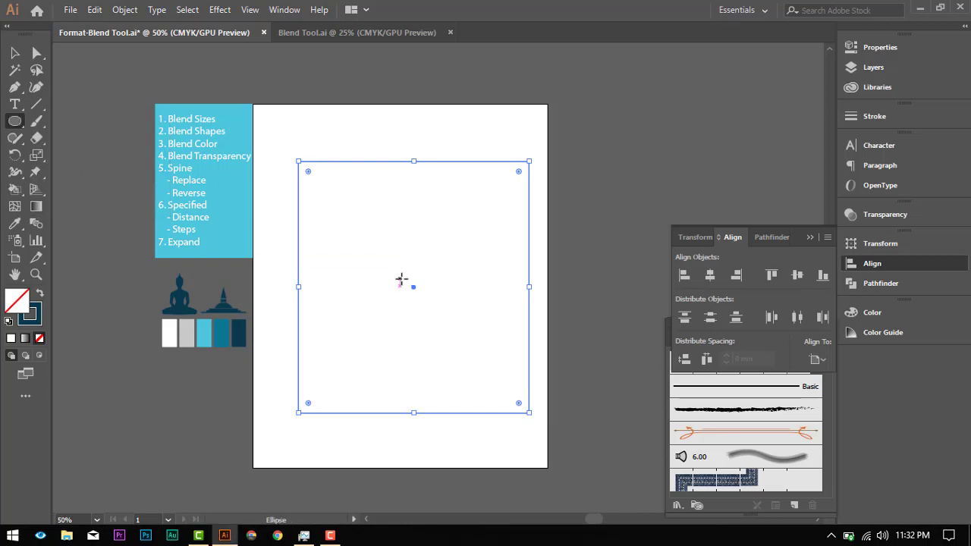
{"action": "left_click_drag", "start_coordinate": [401, 277], "coordinate": [433, 311]}
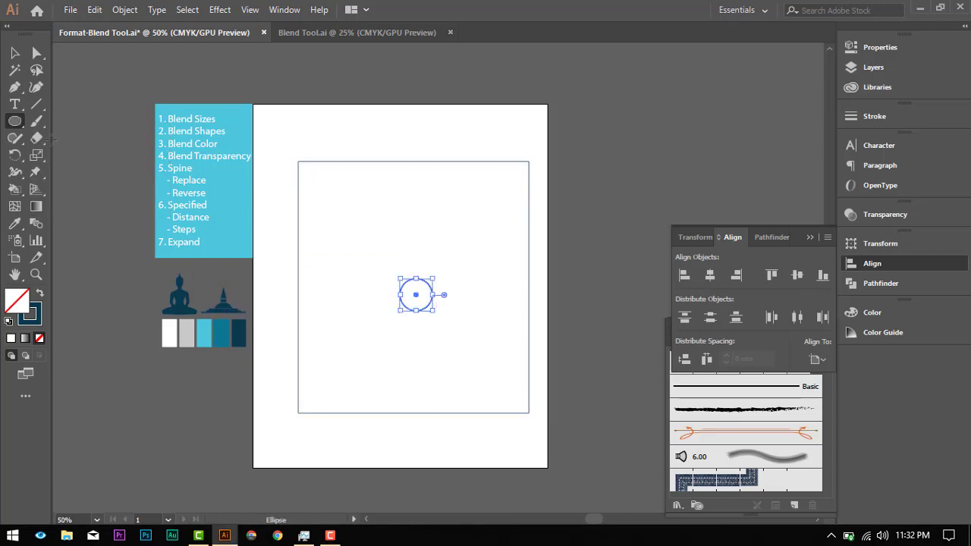
{"action": "key", "text": "v"}
{"action": "left_click", "coordinate": [544, 208]}
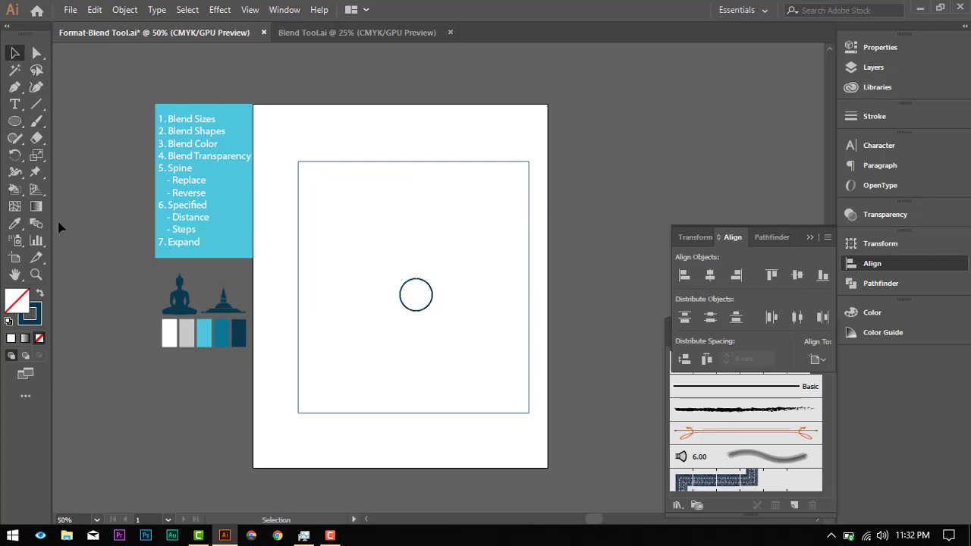
- Blend the small circle with the large rectangle using Specified Steps spacing of 10
{"action": "left_click", "coordinate": [29, 223]}
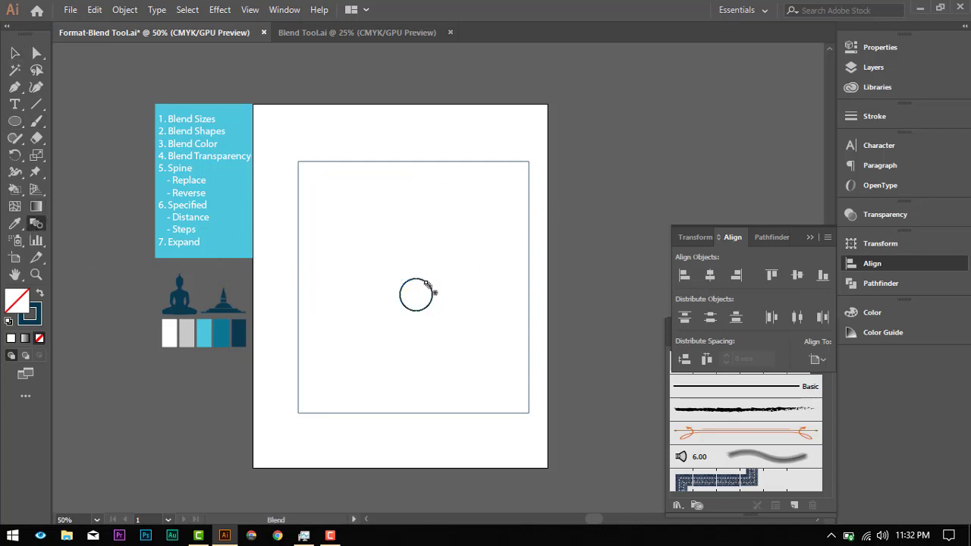
{"action": "left_click", "coordinate": [407, 162]}
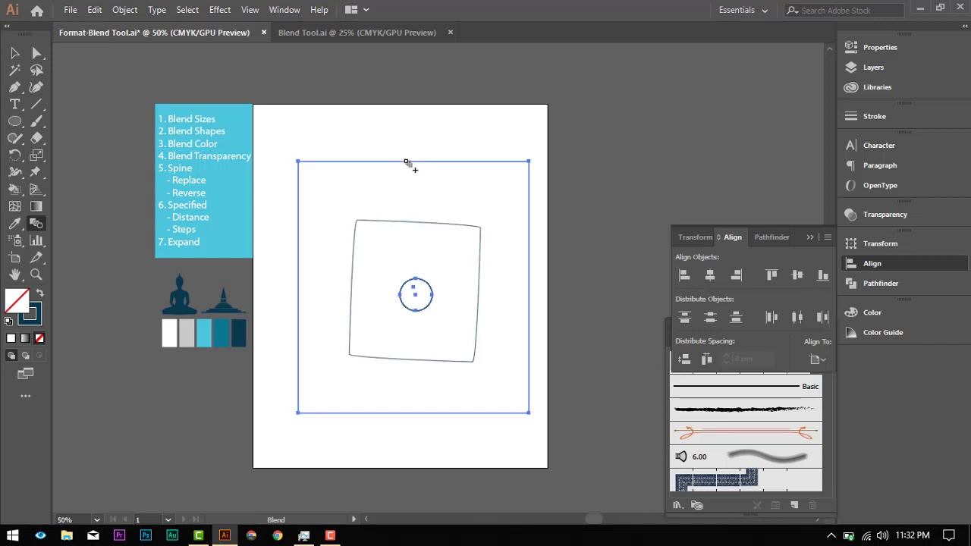
{"action": "left_click", "coordinate": [124, 12]}
{"action": "mouse_move", "coordinate": [304, 376]}
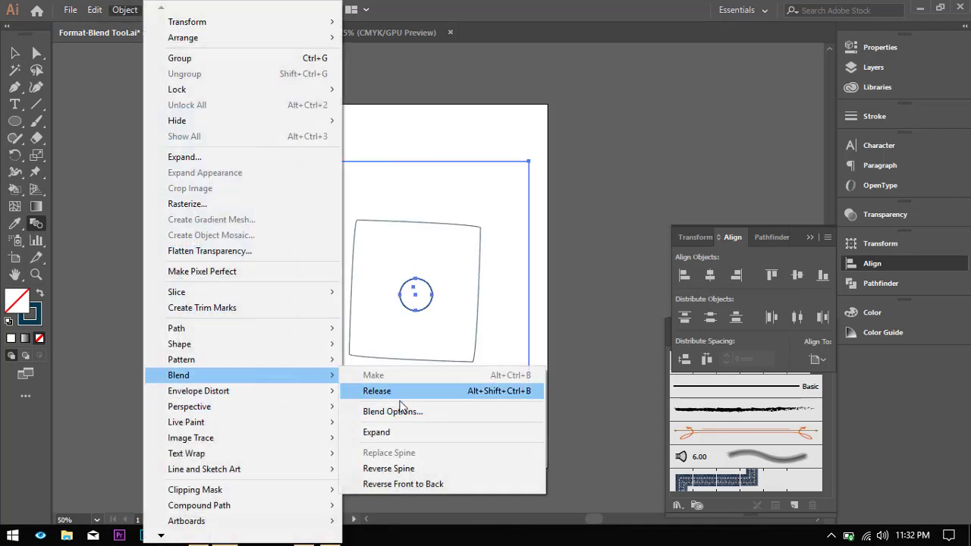
{"action": "left_click", "coordinate": [402, 410]}
{"action": "left_click", "coordinate": [706, 241]}
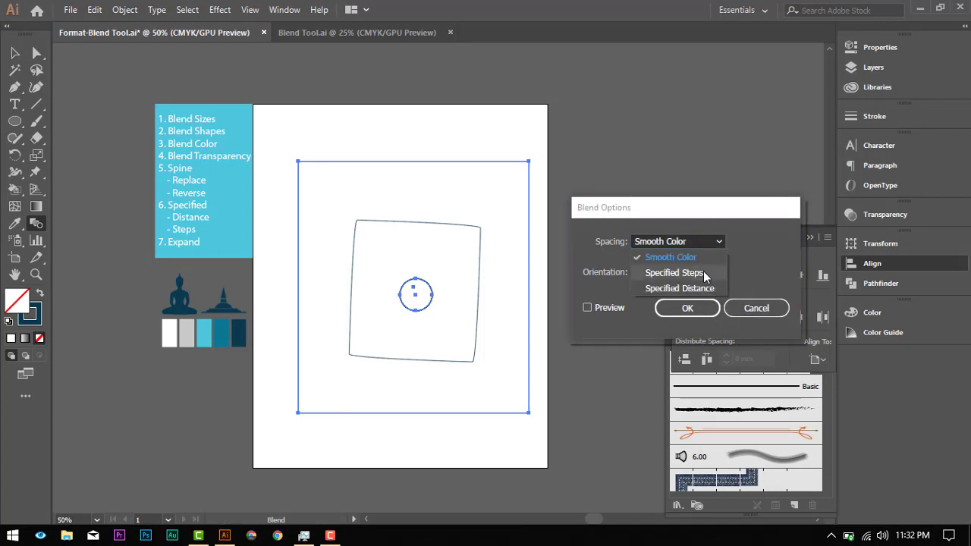
{"action": "left_click", "coordinate": [704, 273]}
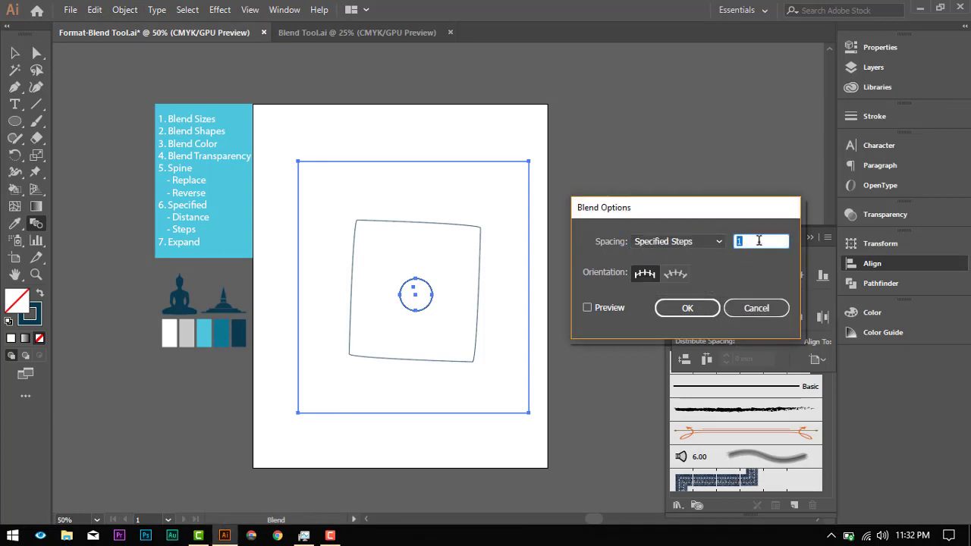
{"action": "left_click", "coordinate": [684, 308]}
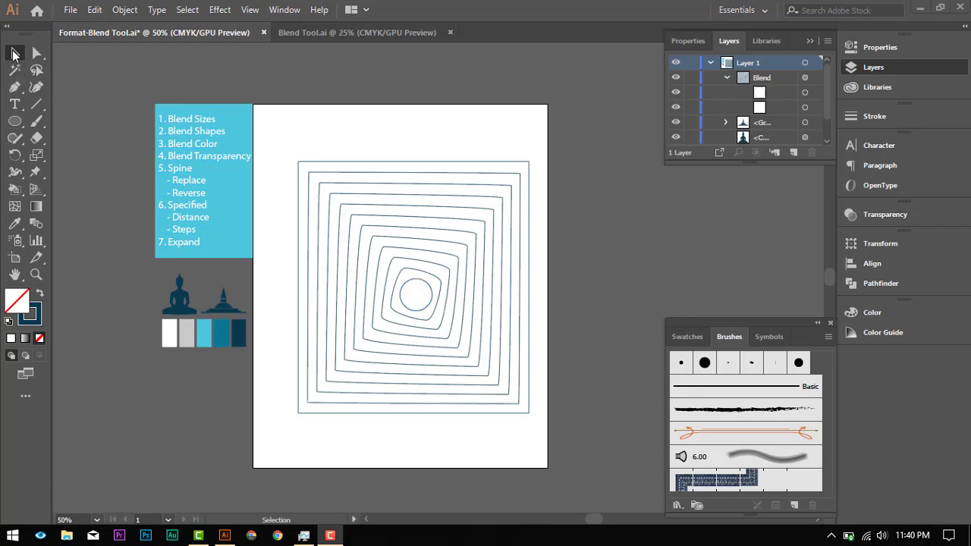
- Move the whole circle-to-rectangle blend slightly to the left on the artboard
{"action": "left_click", "coordinate": [426, 283]}
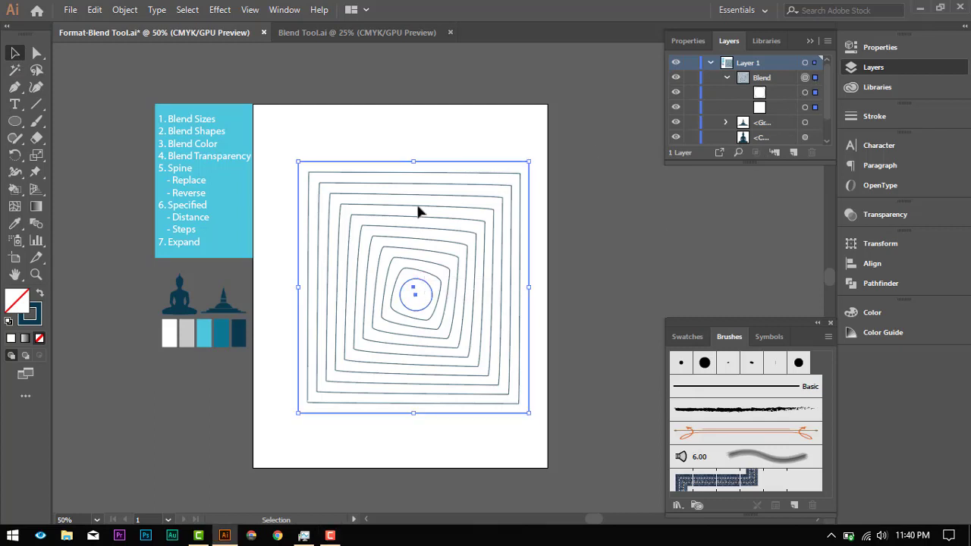
{"action": "left_click", "coordinate": [349, 103]}
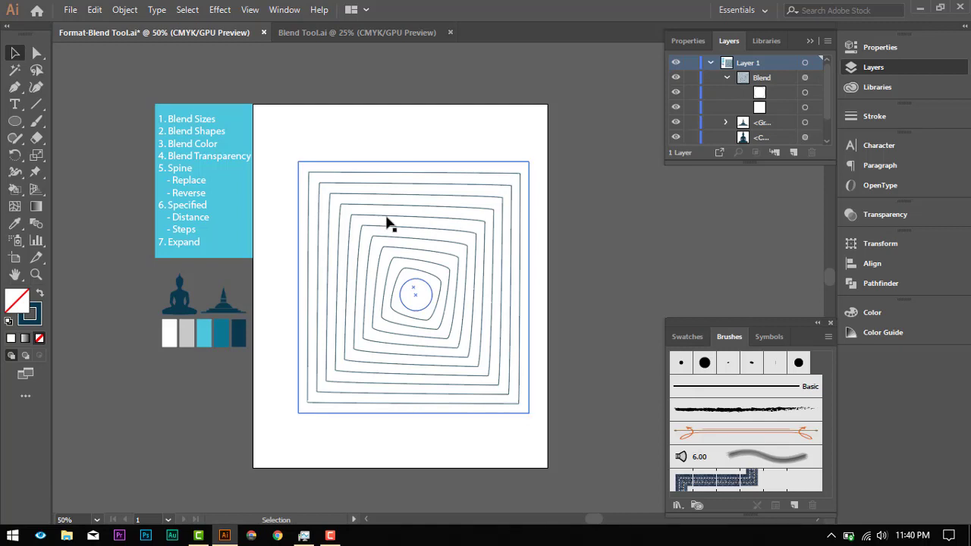
{"action": "mouse_move", "coordinate": [385, 221]}
{"action": "left_mouse_down"}
{"action": "mouse_move", "coordinate": [375, 141]}
{"action": "mouse_move", "coordinate": [389, 215]}
{"action": "mouse_move", "coordinate": [375, 217]}
{"action": "left_mouse_up"}
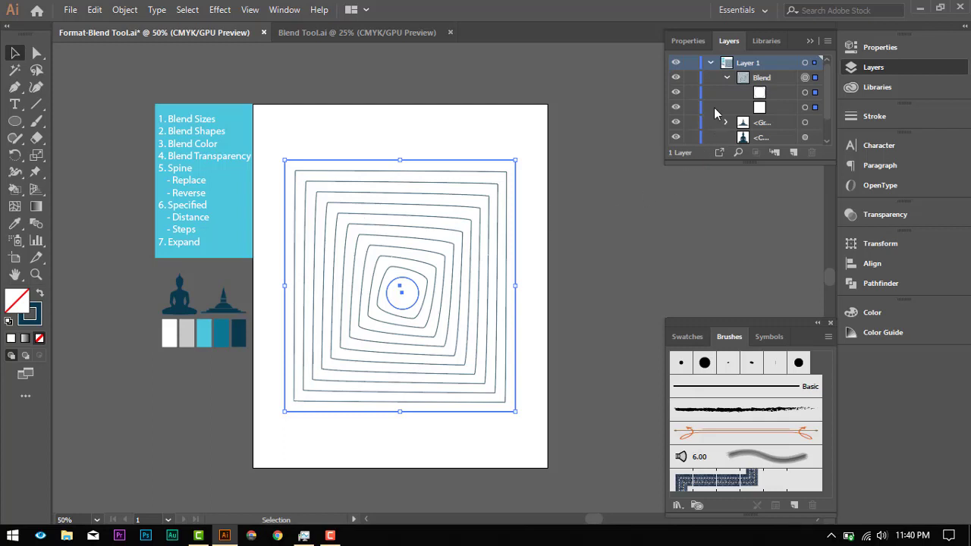
- Expand the blend's layer entry and select its circle and its rectangle individually
{"action": "left_click", "coordinate": [728, 77]}
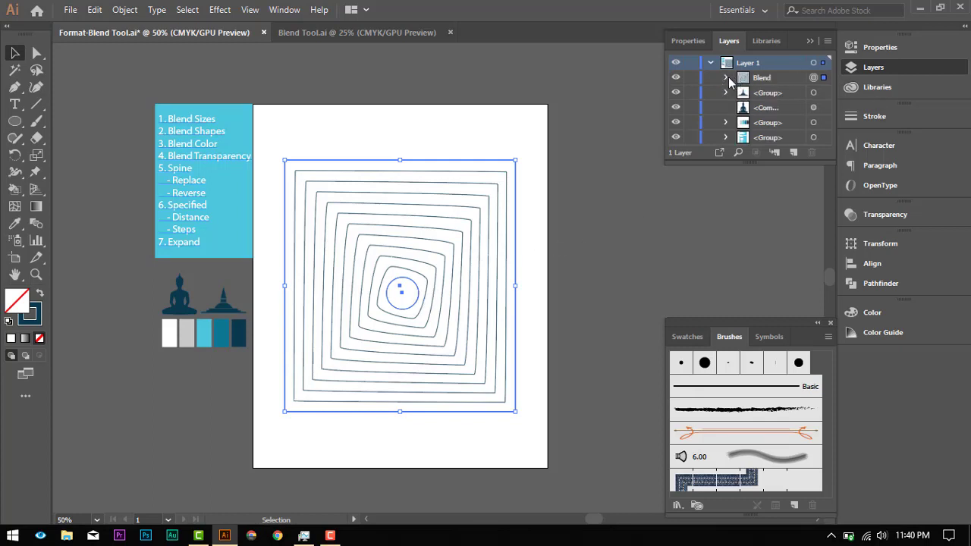
{"action": "left_click", "coordinate": [727, 78]}
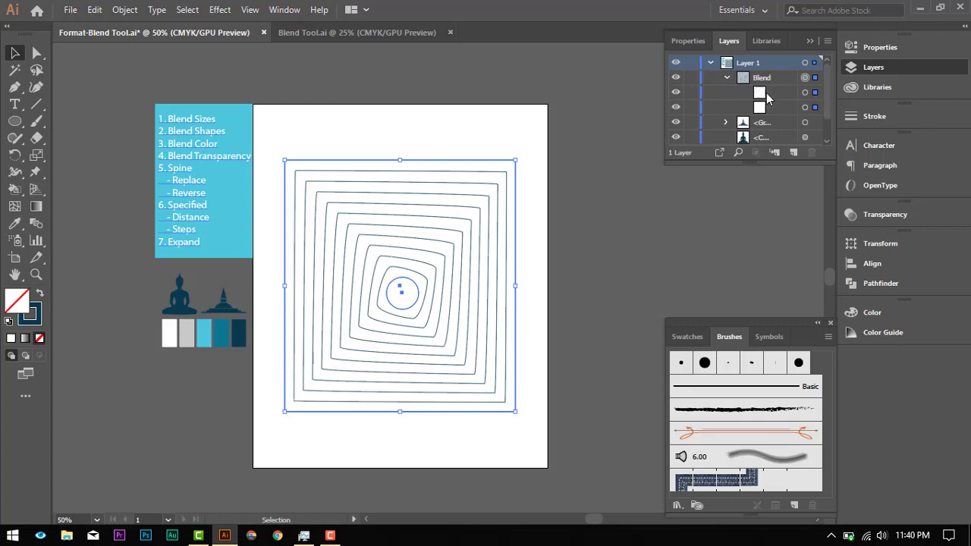
{"action": "left_click", "coordinate": [816, 93]}
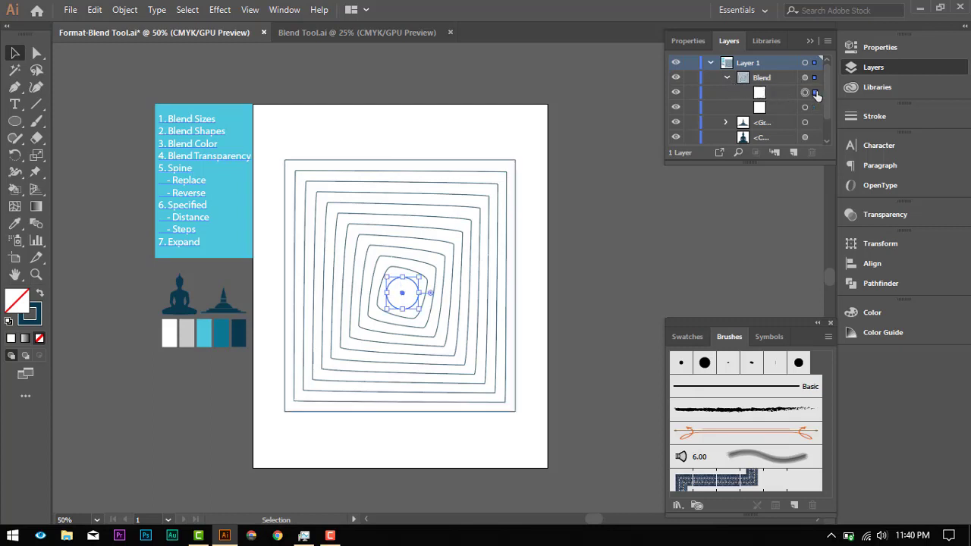
{"action": "left_click", "coordinate": [813, 107]}
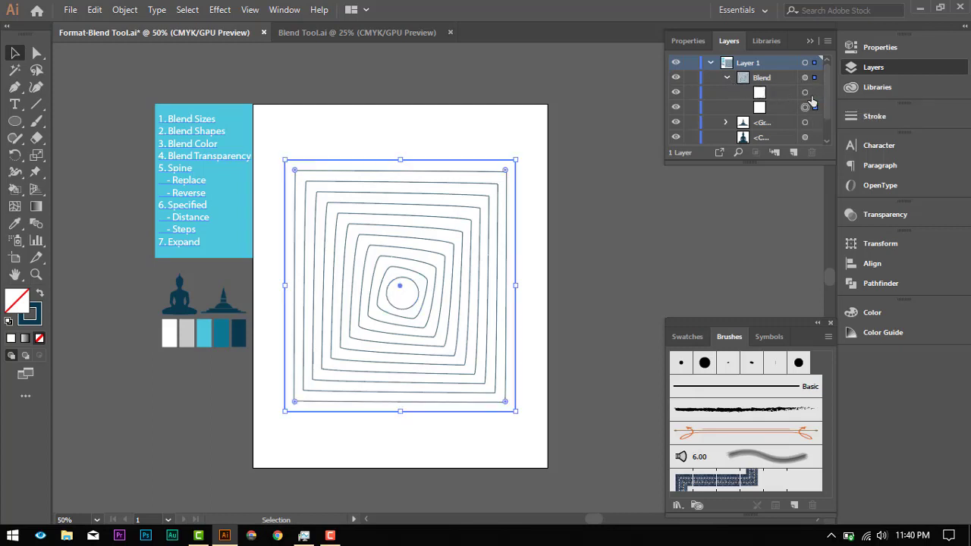
- Move the blend's inner circle slightly left on its own, and select the outer rectangle within the blend
{"action": "left_click", "coordinate": [808, 93]}
{"action": "mouse_move", "coordinate": [416, 284]}
{"action": "left_mouse_down"}
{"action": "mouse_move", "coordinate": [428, 241]}
{"action": "mouse_move", "coordinate": [410, 284]}
{"action": "left_mouse_up"}
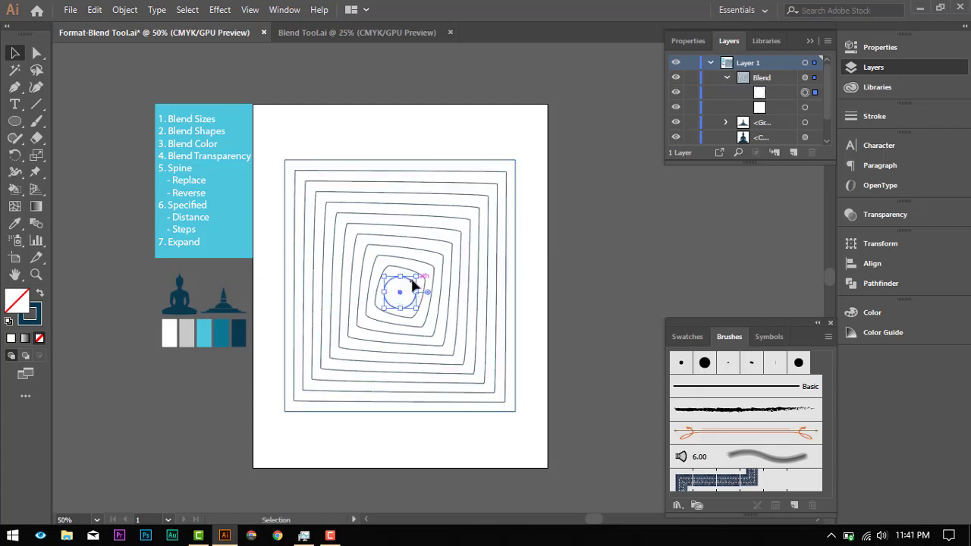
{"action": "left_click", "coordinate": [811, 107]}
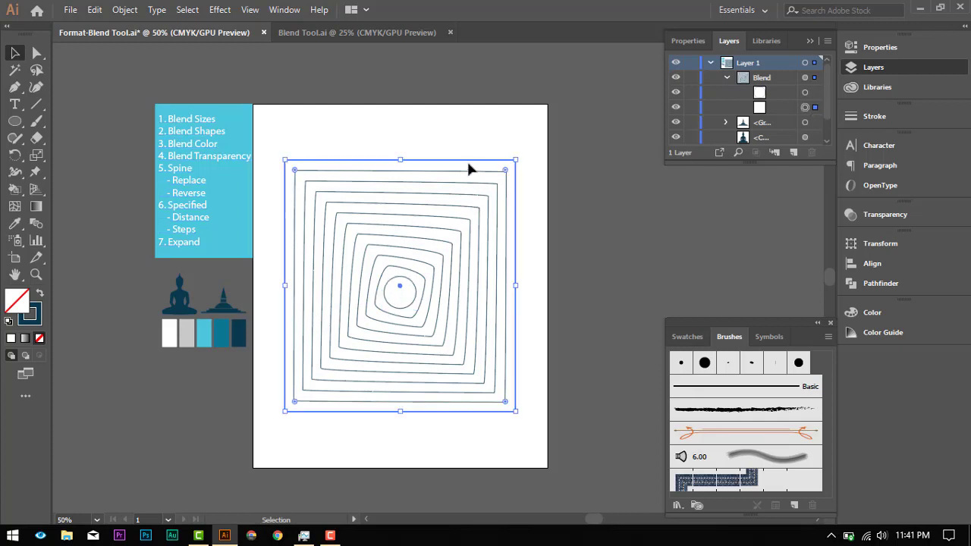
- Move the blend's outer rectangle on its own to the right and partly back to the left, reselecting it in between
{"action": "mouse_move", "coordinate": [468, 163]}
{"action": "left_mouse_down"}
{"action": "mouse_move", "coordinate": [519, 162]}
{"action": "mouse_move", "coordinate": [475, 160]}
{"action": "left_mouse_up"}
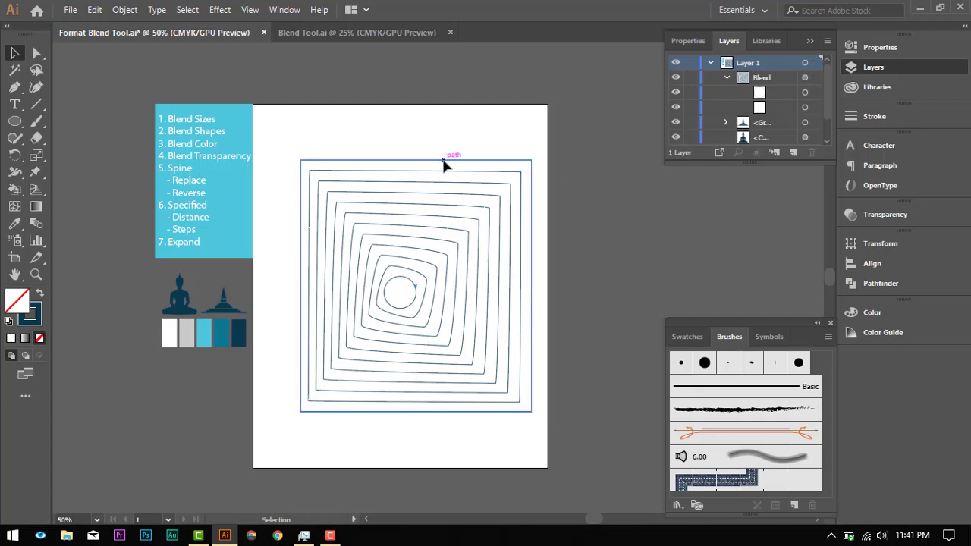
{"action": "left_click", "coordinate": [812, 92]}
{"action": "left_click", "coordinate": [814, 106]}
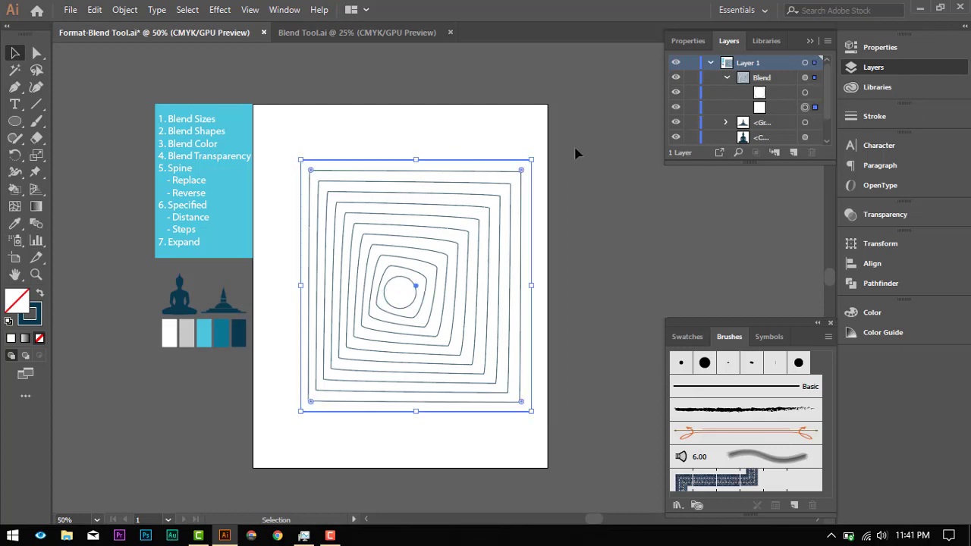
{"action": "mouse_move", "coordinate": [496, 160]}
{"action": "left_mouse_down"}
{"action": "mouse_move", "coordinate": [464, 159]}
{"action": "mouse_move", "coordinate": [487, 160]}
{"action": "left_mouse_up"}
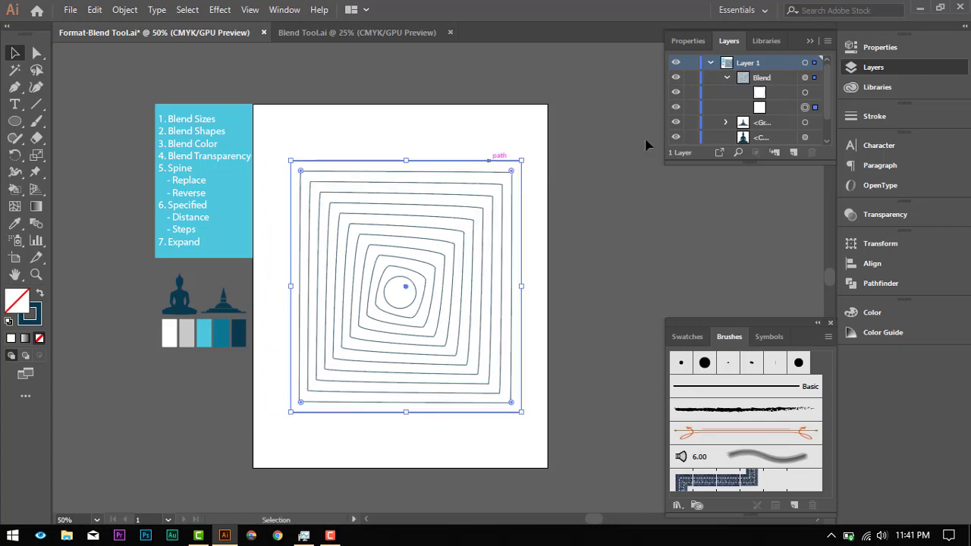
- Delete the circle-to-rectangle blend and draw a circle near the artboard's top and a smaller circle near its lower right
{"action": "left_click", "coordinate": [726, 78]}
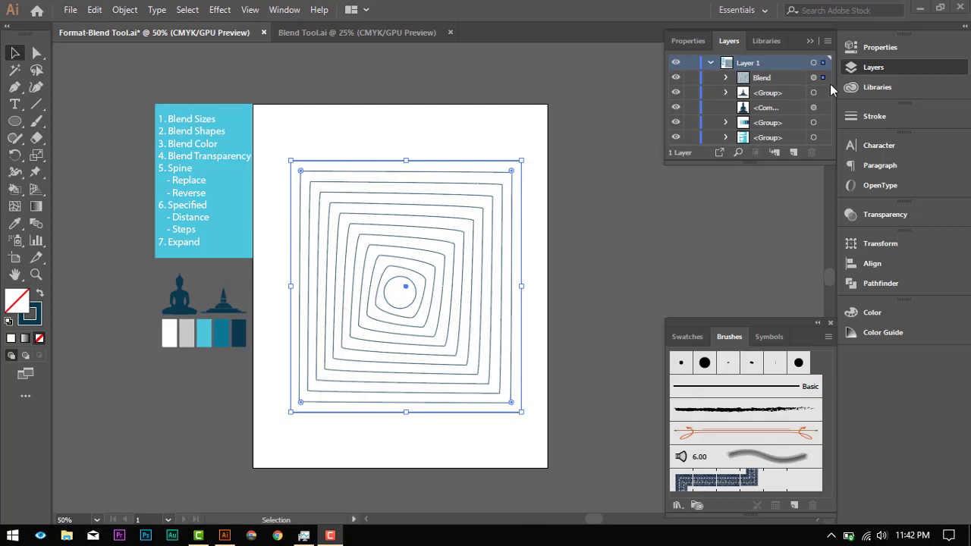
{"action": "key", "text": "Delete"}
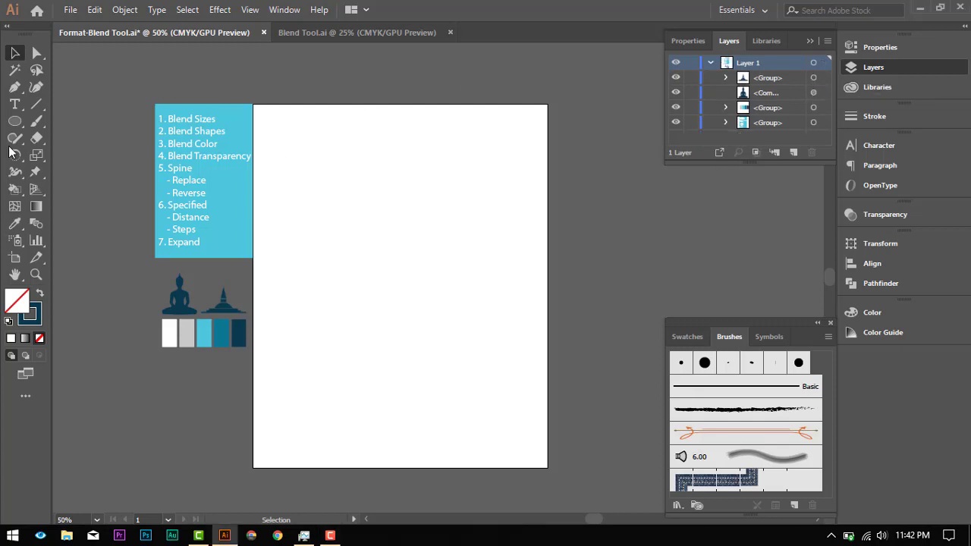
{"action": "left_click", "coordinate": [14, 121]}
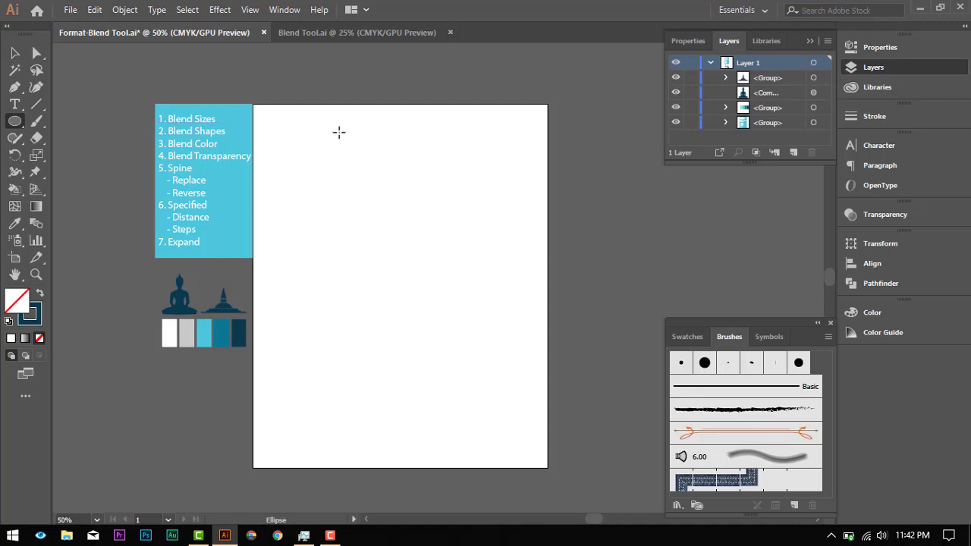
{"action": "left_click_drag", "start_coordinate": [338, 132], "coordinate": [391, 142]}
{"action": "left_click", "coordinate": [15, 52]}
{"action": "key", "text": "l"}
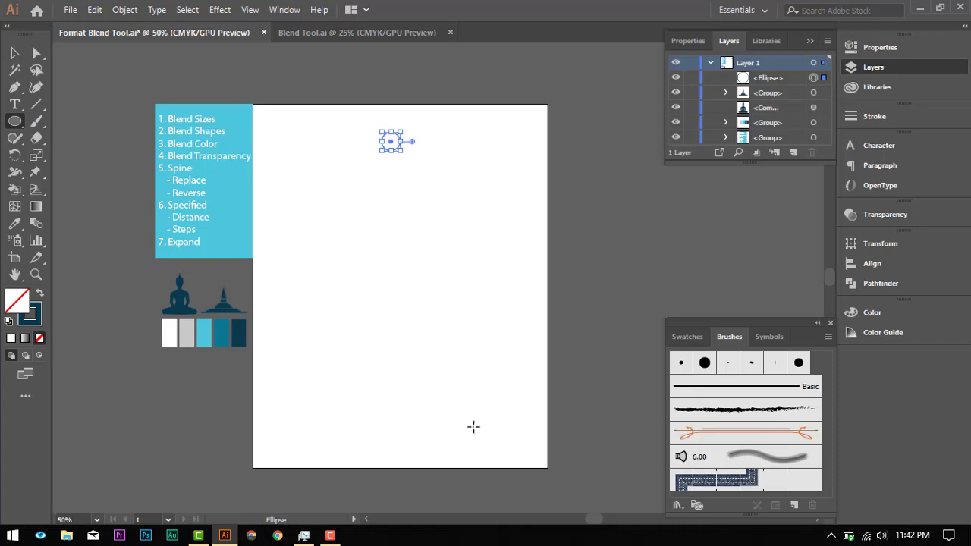
{"action": "left_click_drag", "start_coordinate": [474, 428], "coordinate": [478, 432]}
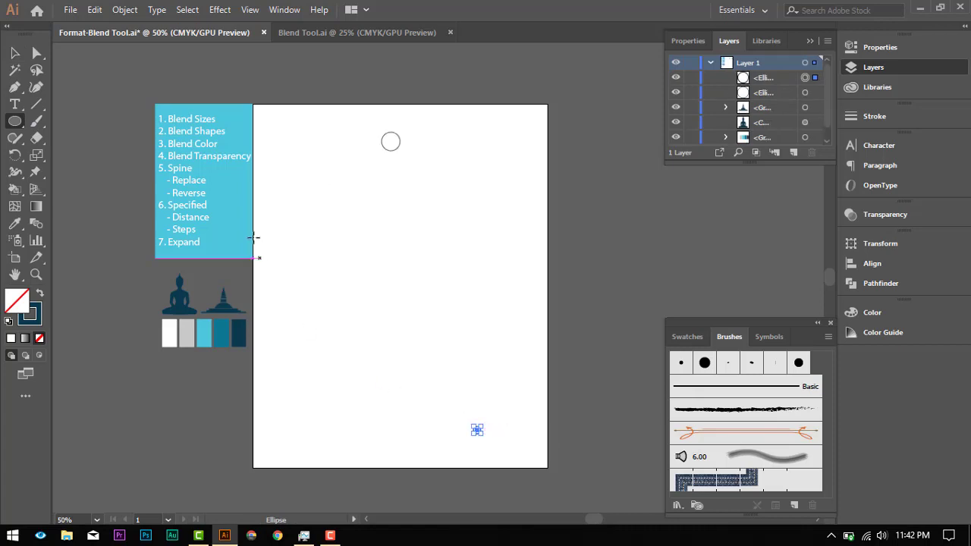
{"action": "left_click", "coordinate": [14, 53]}
{"action": "left_click", "coordinate": [84, 247]}
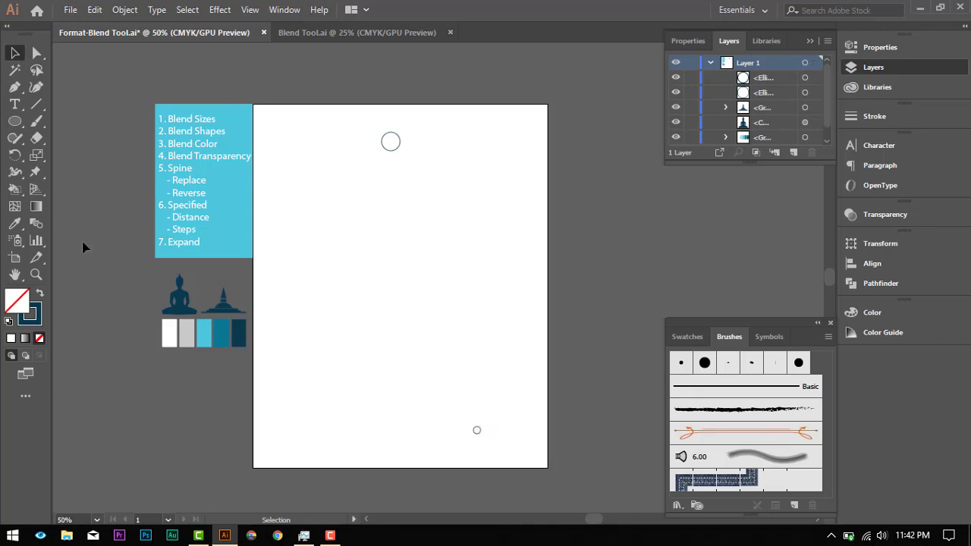
- Blend the larger upper circle with the small lower circle using the Blend tool and select the resulting blend
{"action": "left_click", "coordinate": [36, 224]}
{"action": "left_click", "coordinate": [394, 149]}
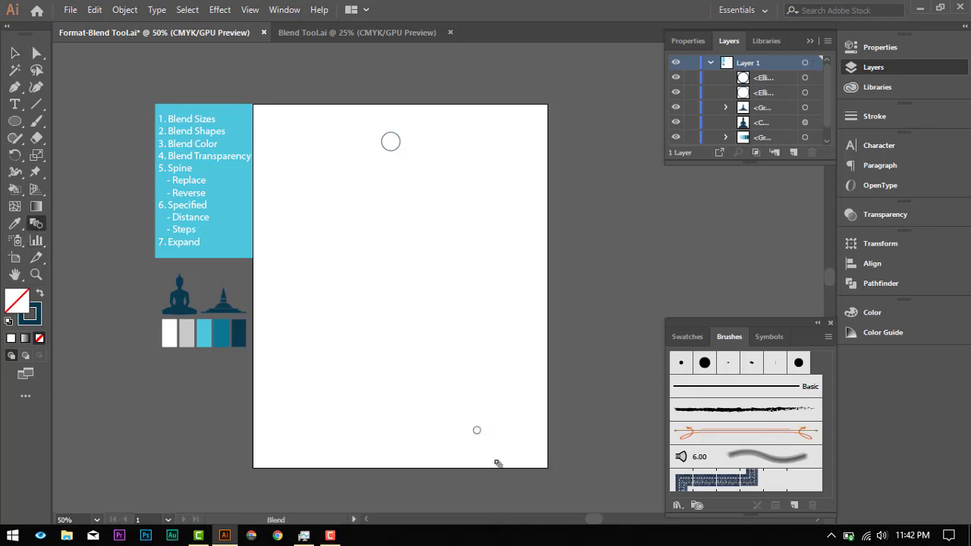
{"action": "left_click", "coordinate": [477, 430]}
{"action": "left_click", "coordinate": [14, 52]}
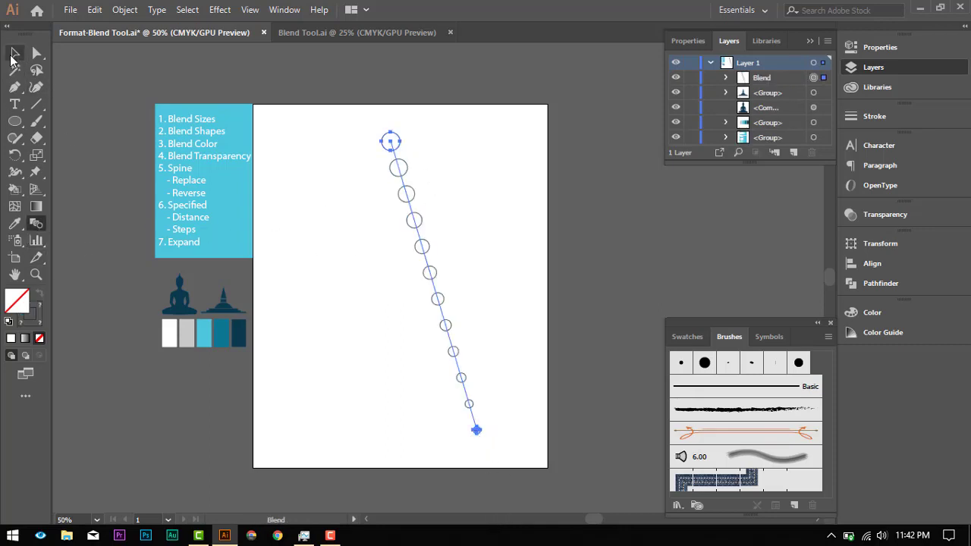
{"action": "left_click", "coordinate": [390, 141]}
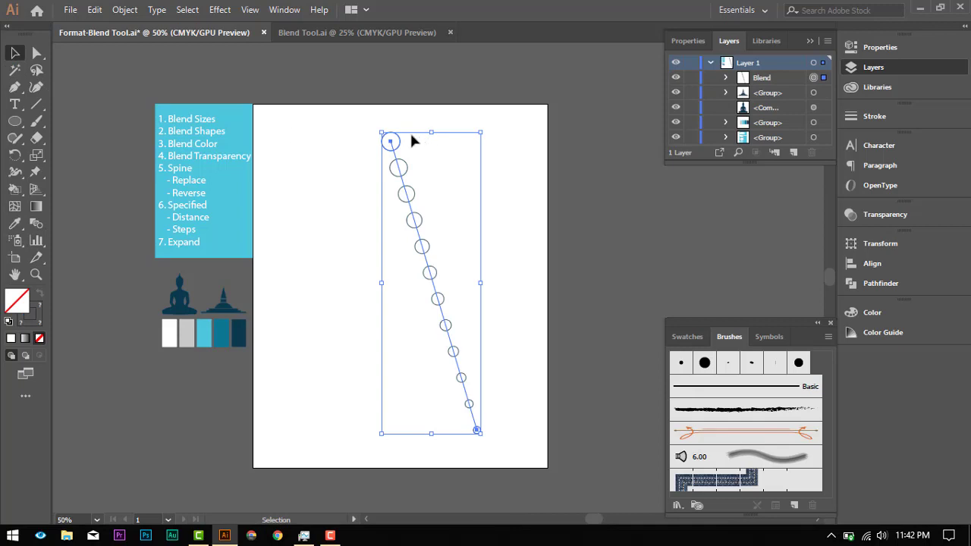
- Expand the blend's layer entry and select its small circle, large circle and spine individually, ending with nothing selected
{"action": "left_click", "coordinate": [726, 77]}
{"action": "left_click", "coordinate": [818, 107]}
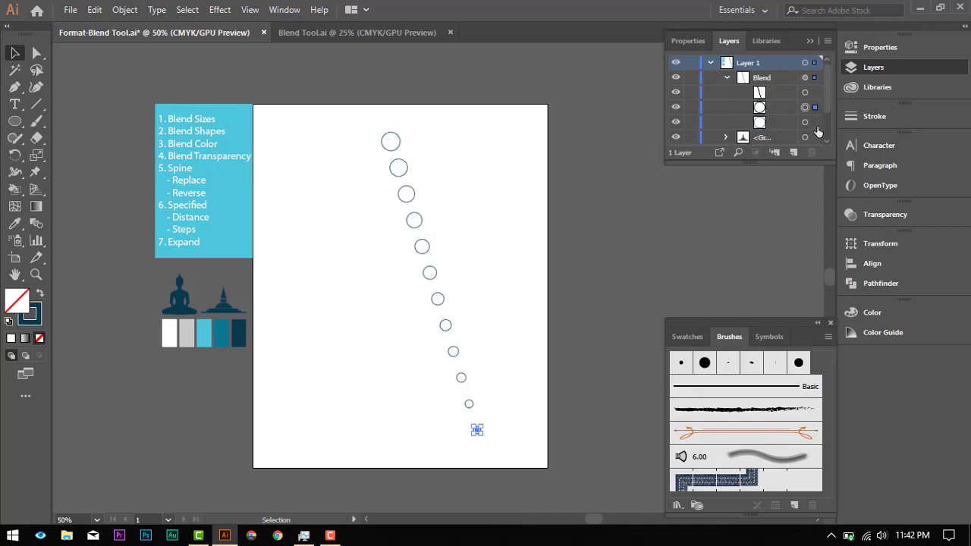
{"action": "left_click", "coordinate": [815, 122]}
{"action": "left_click", "coordinate": [814, 107]}
{"action": "left_click", "coordinate": [816, 123]}
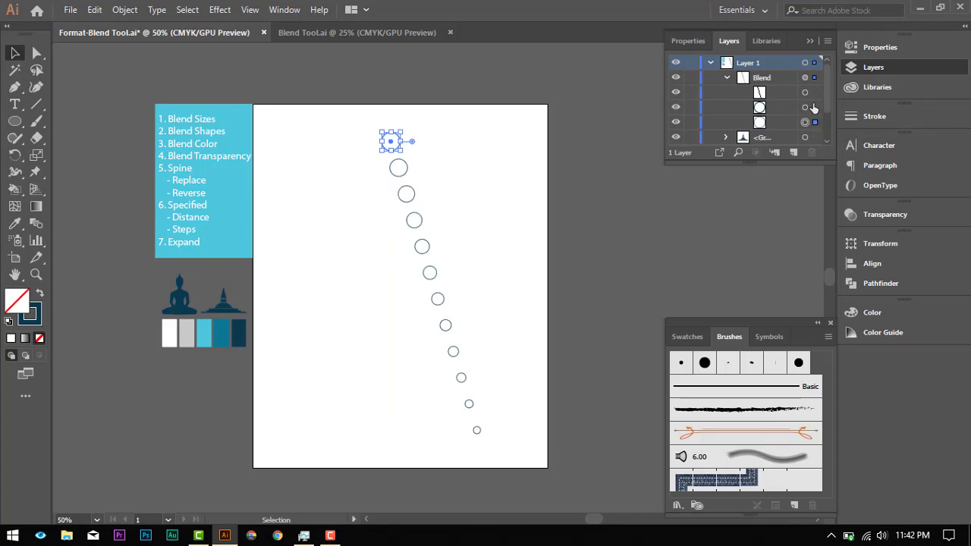
{"action": "left_click", "coordinate": [813, 107]}
{"action": "left_click", "coordinate": [814, 92]}
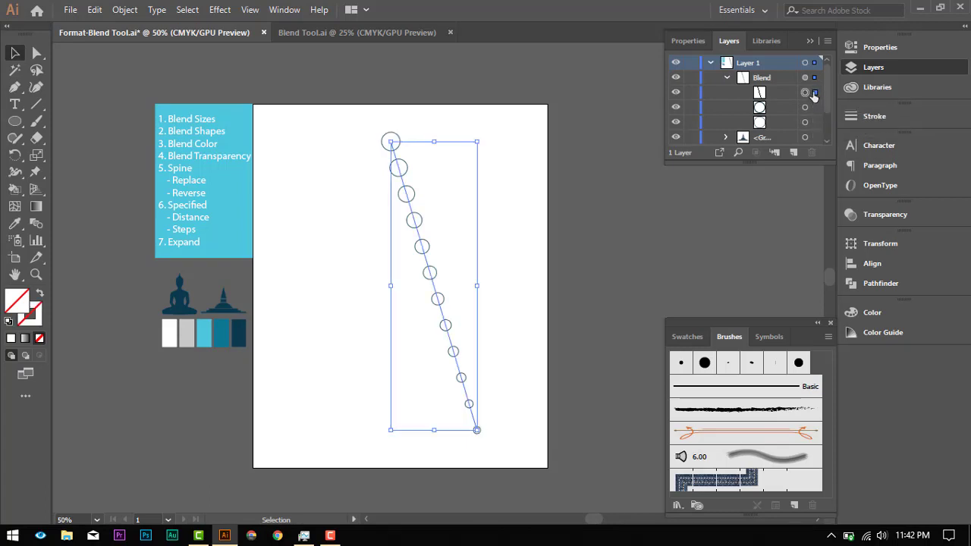
{"action": "left_click", "coordinate": [496, 208]}
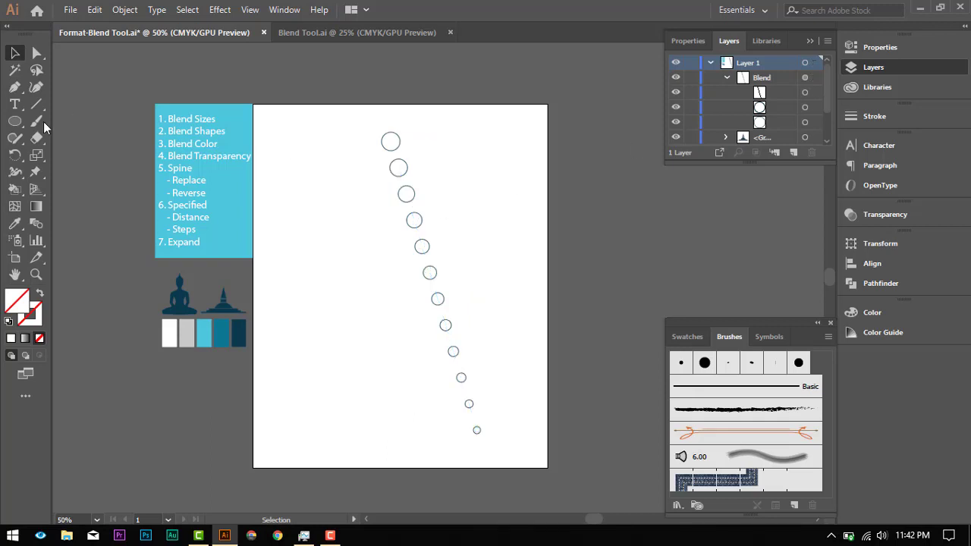
- Draw an S-shaped curve with the Pen tool beside the circle blend and shift it slightly up and left
{"action": "left_click", "coordinate": [15, 86]}
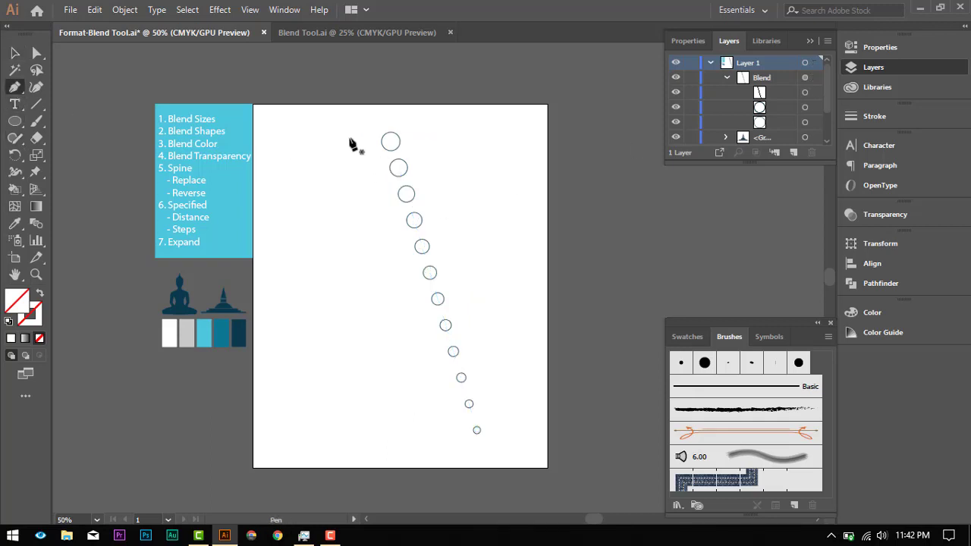
{"action": "mouse_move", "coordinate": [352, 319]}
{"action": "left_mouse_down"}
{"action": "mouse_move", "coordinate": [401, 403]}
{"action": "mouse_move", "coordinate": [439, 427]}
{"action": "left_mouse_up"}
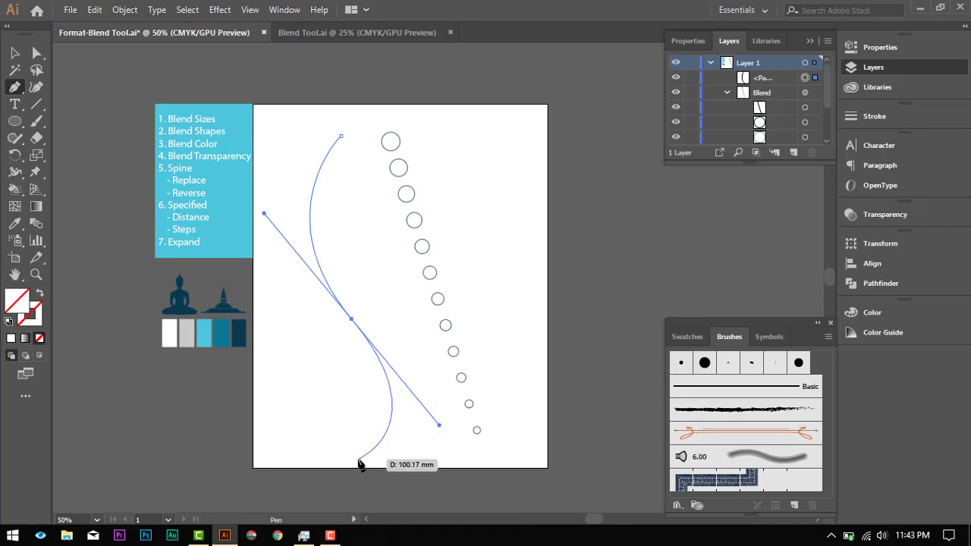
{"action": "left_click_drag", "start_coordinate": [357, 459], "coordinate": [438, 423]}
{"action": "left_click", "coordinate": [698, 292]}
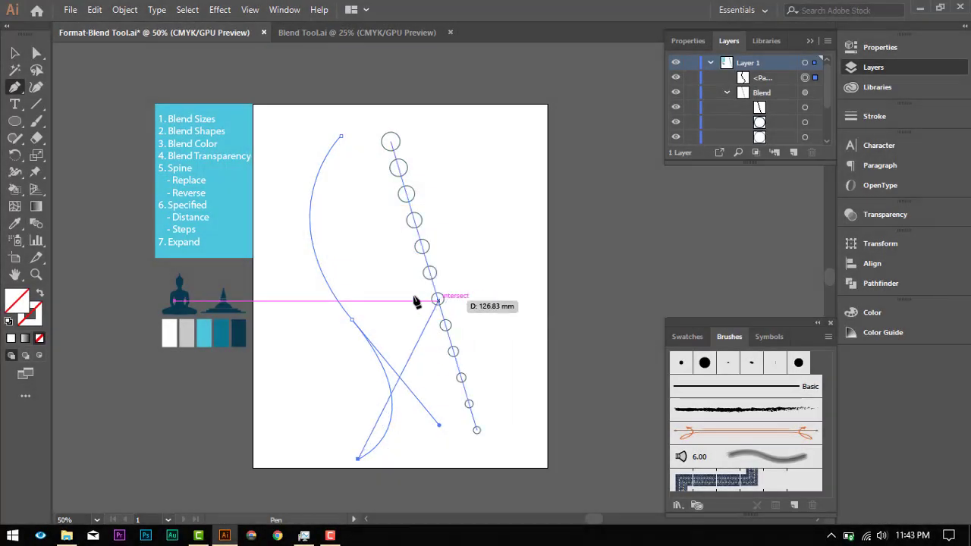
{"action": "left_click", "coordinate": [13, 54]}
{"action": "left_click", "coordinate": [509, 157]}
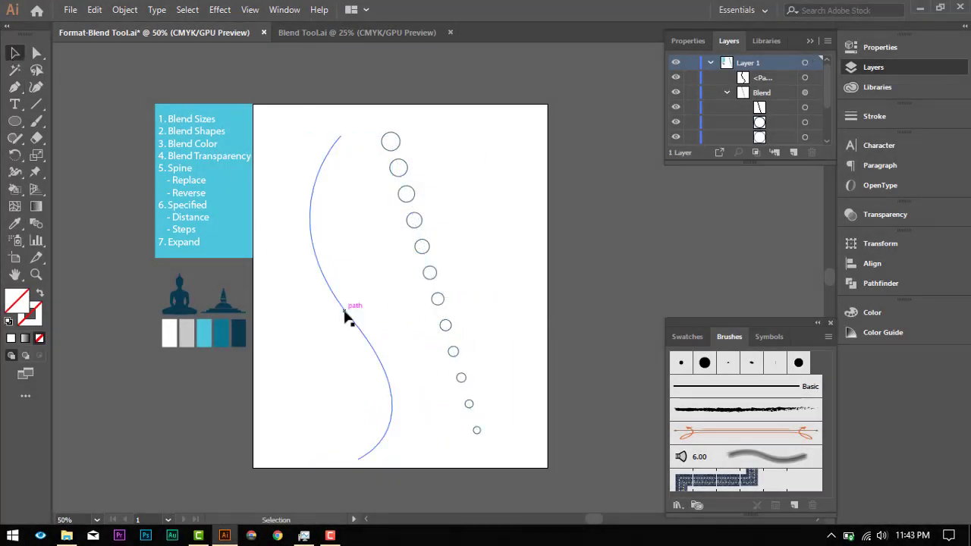
{"action": "left_click_drag", "start_coordinate": [342, 314], "coordinate": [338, 300]}
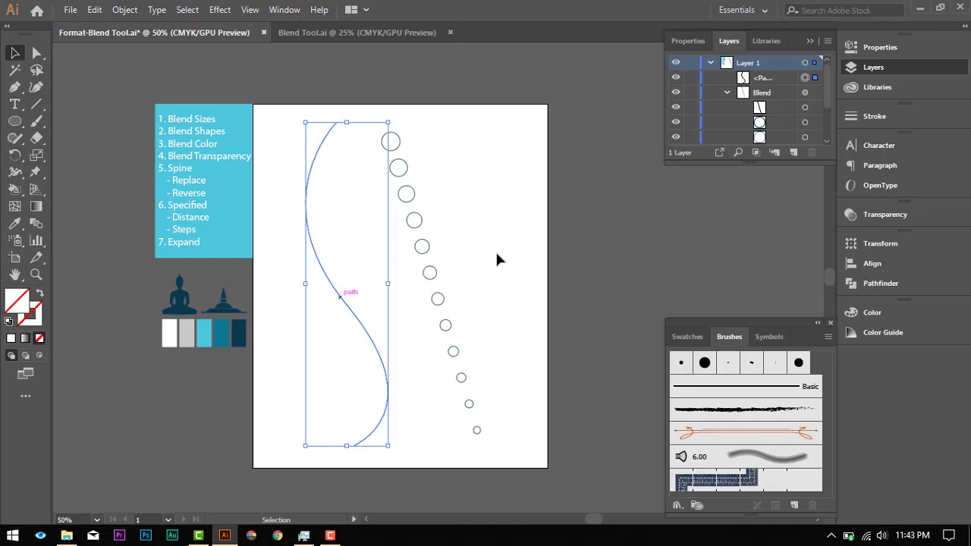
- Delete the blend's straight spine and move the S-curve path into the blend's layer entry as its new spine
{"action": "left_click", "coordinate": [818, 110]}
{"action": "key", "text": "Delete"}
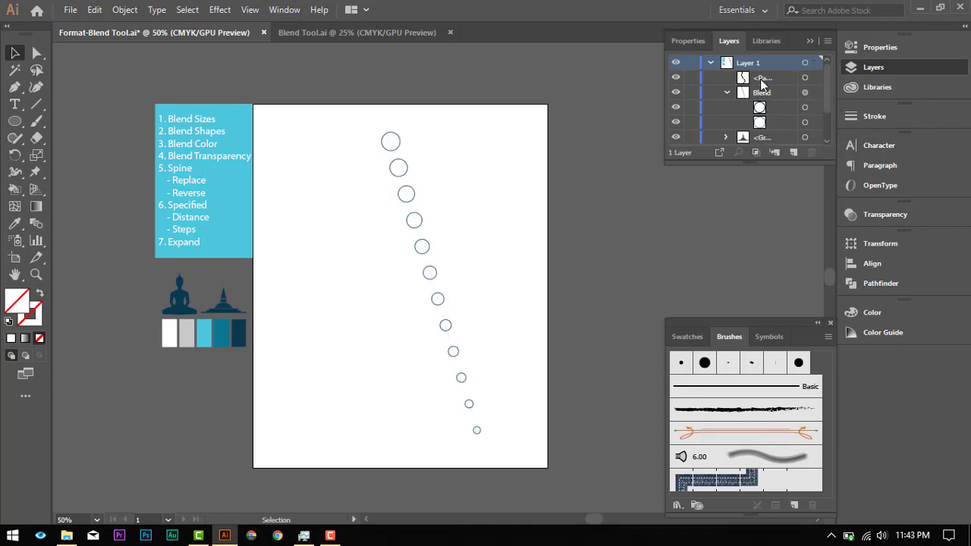
{"action": "left_click_drag", "start_coordinate": [756, 80], "coordinate": [769, 100]}
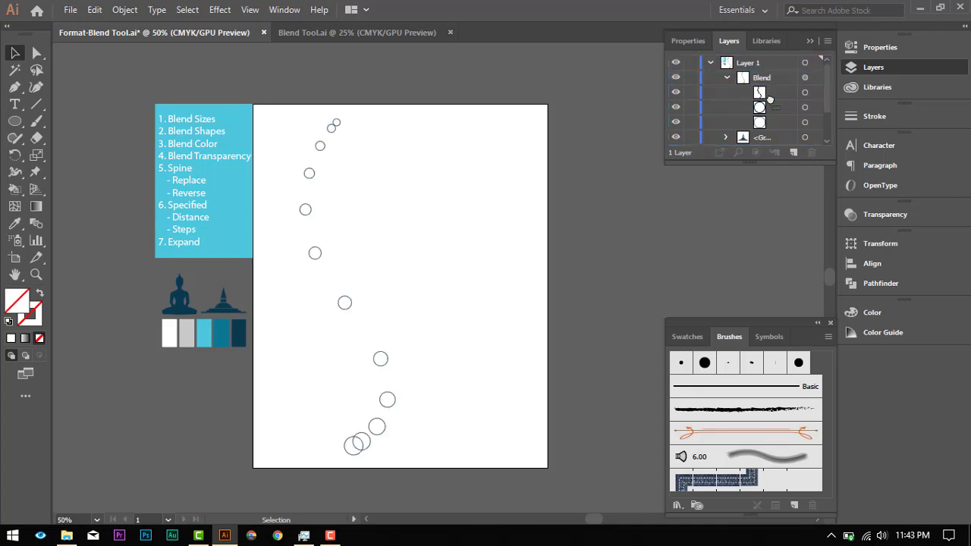
{"action": "left_click", "coordinate": [346, 302]}
{"action": "left_click", "coordinate": [346, 302]}
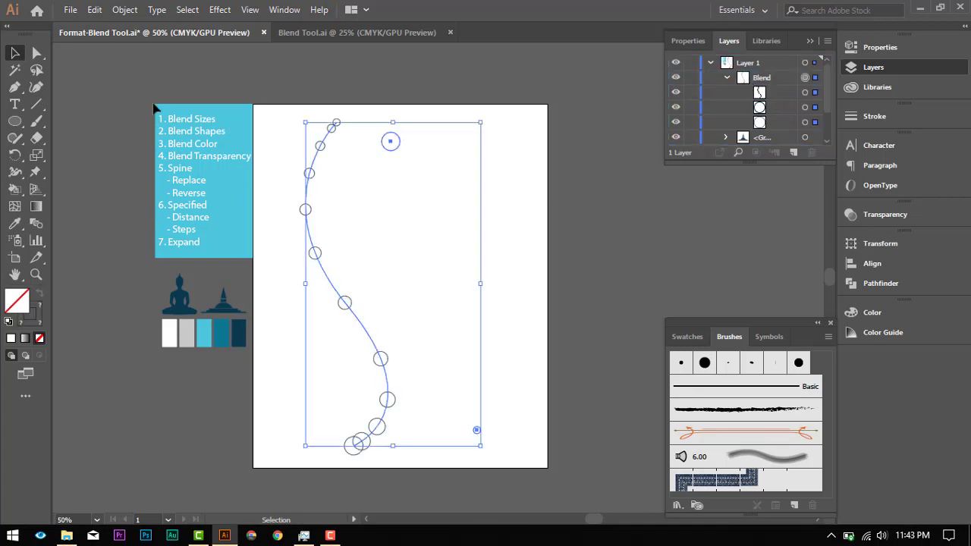
{"action": "left_click", "coordinate": [128, 15]}
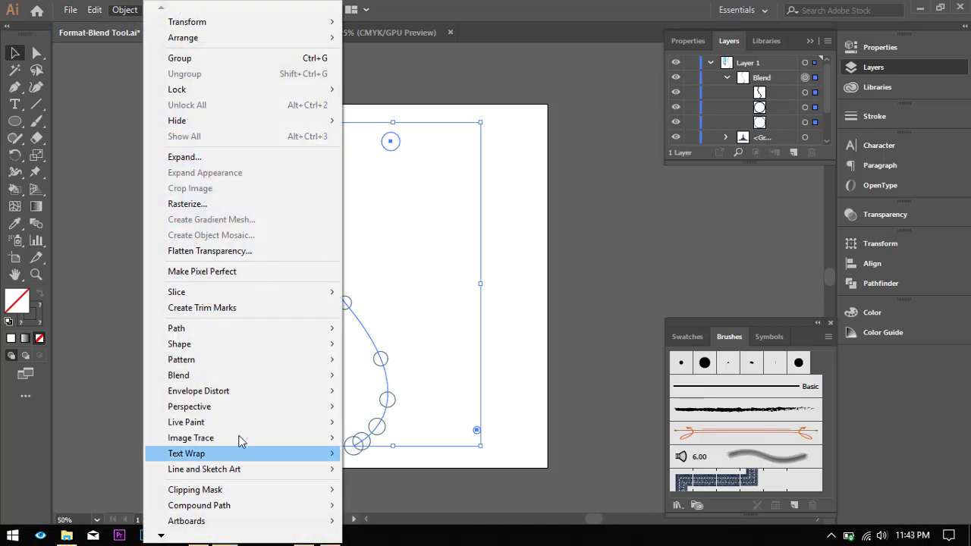
{"action": "mouse_move", "coordinate": [236, 377]}
{"action": "left_click", "coordinate": [406, 315]}
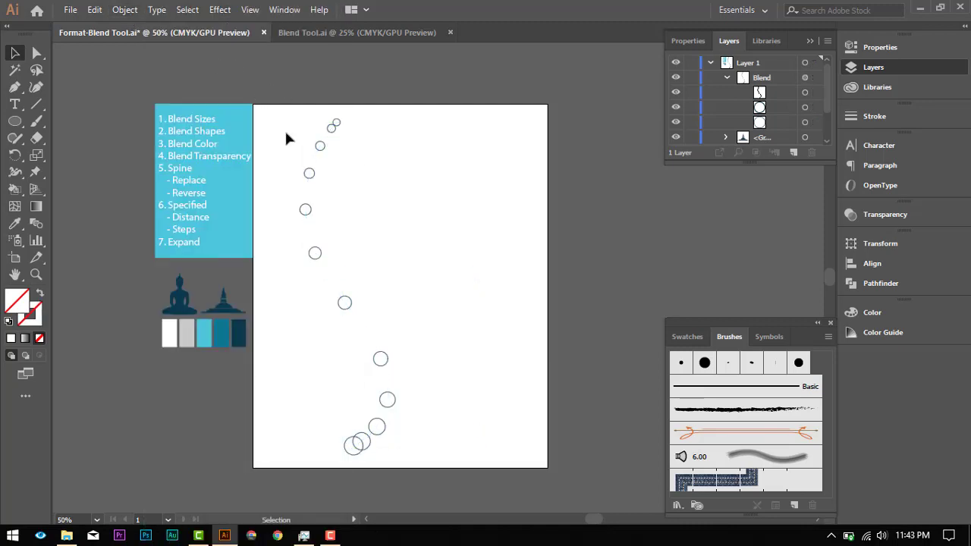
{"action": "left_click", "coordinate": [126, 11]}
{"action": "mouse_move", "coordinate": [237, 377]}
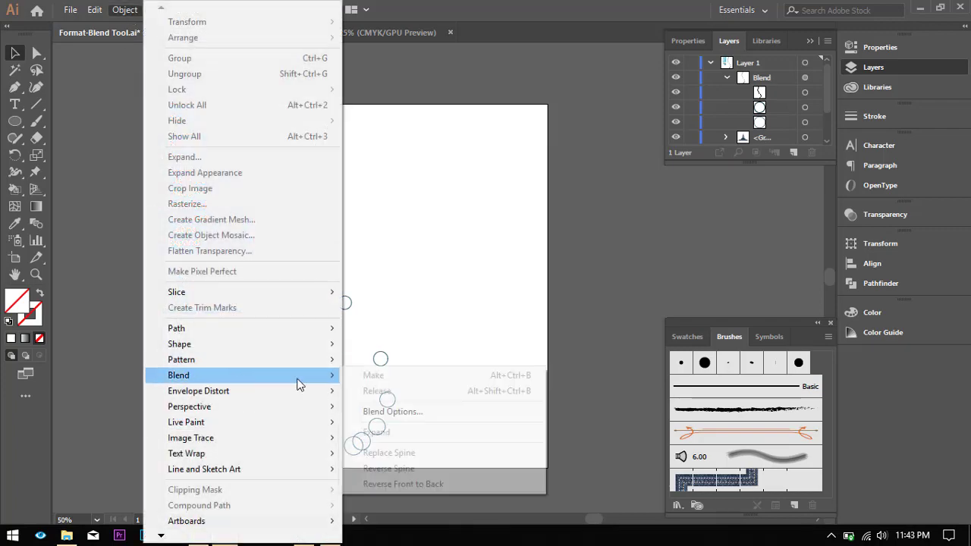
{"action": "left_click", "coordinate": [430, 256]}
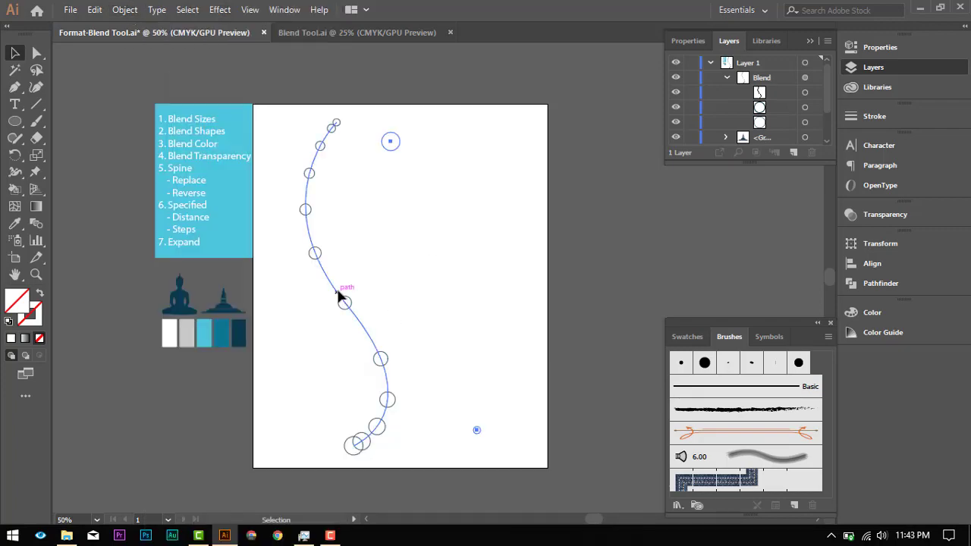
- Select the S-curve blend and reverse its spine
{"action": "left_click", "coordinate": [337, 290]}
{"action": "left_click", "coordinate": [124, 10]}
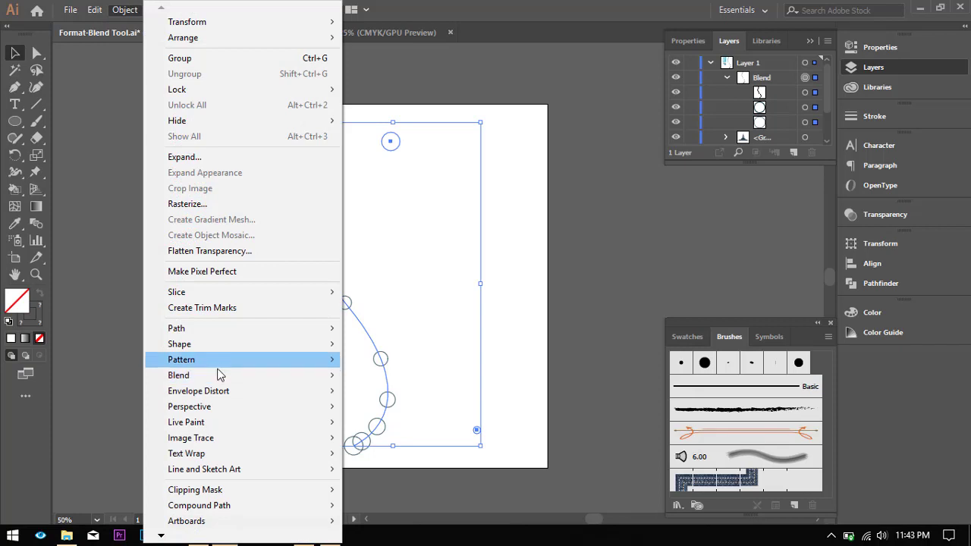
{"action": "mouse_move", "coordinate": [219, 376]}
{"action": "left_click", "coordinate": [420, 469]}
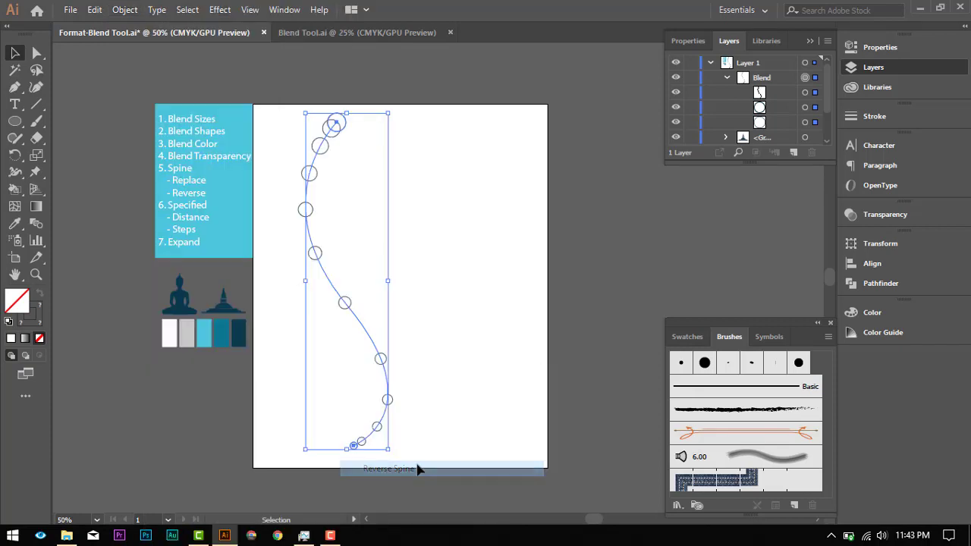
- Reverse the S-curve blend's spine twice in succession
{"action": "left_click", "coordinate": [127, 11]}
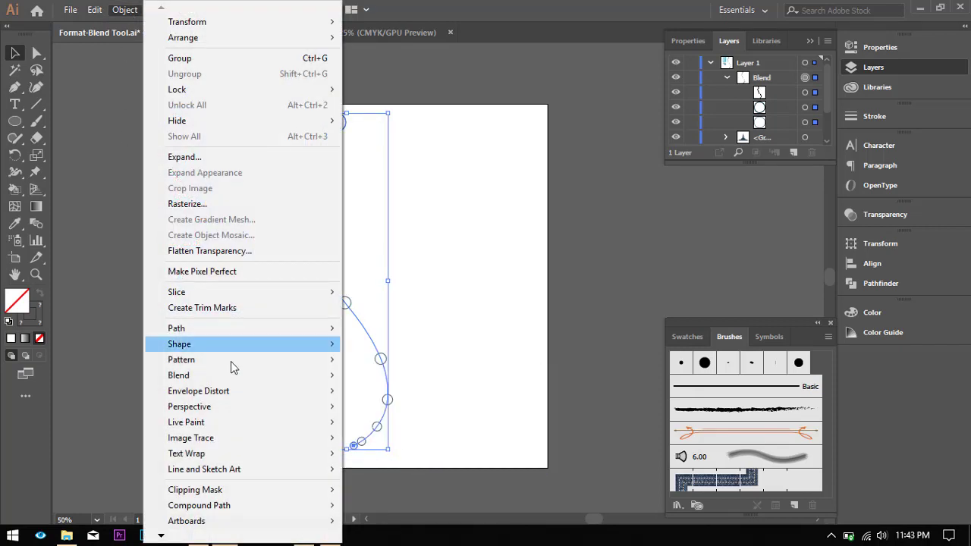
{"action": "mouse_move", "coordinate": [232, 378]}
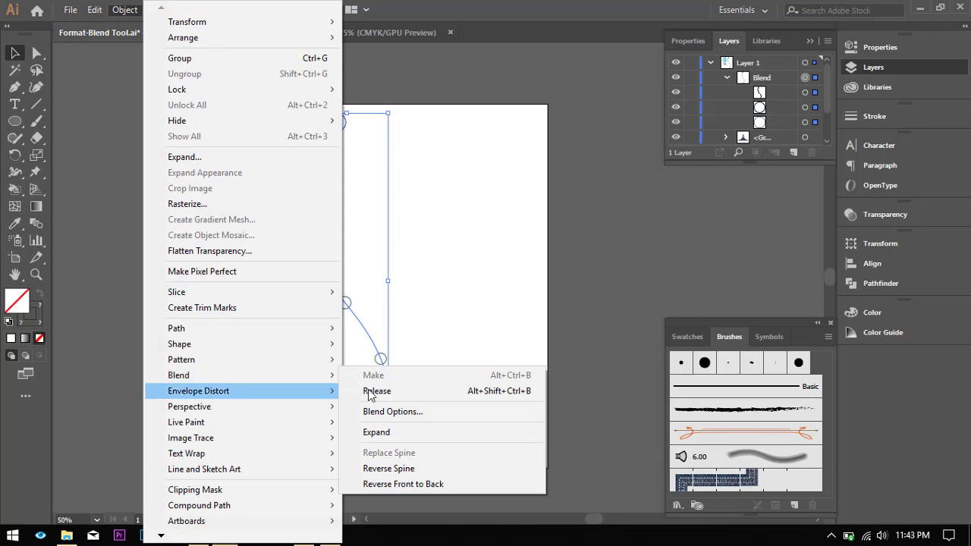
{"action": "left_click", "coordinate": [389, 467]}
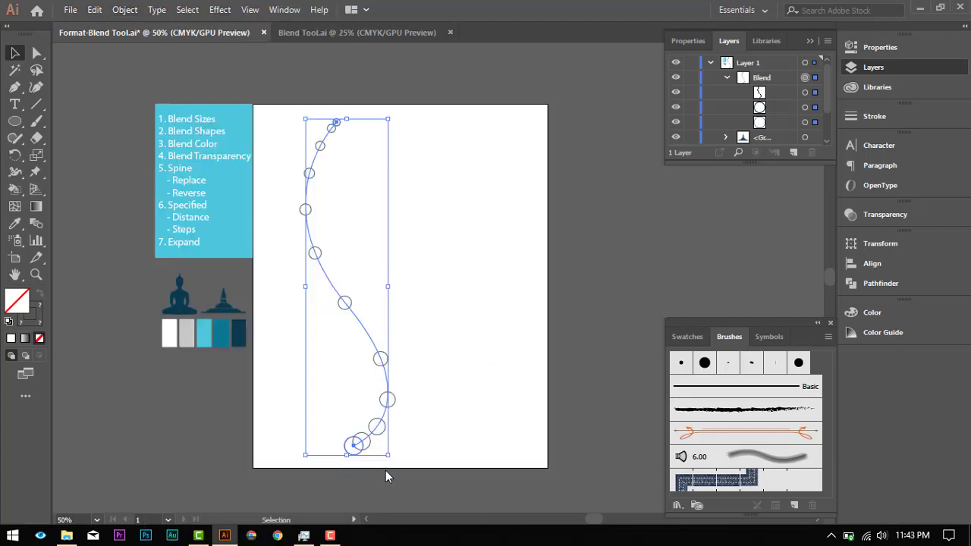
{"action": "left_click", "coordinate": [125, 11]}
{"action": "mouse_move", "coordinate": [212, 379]}
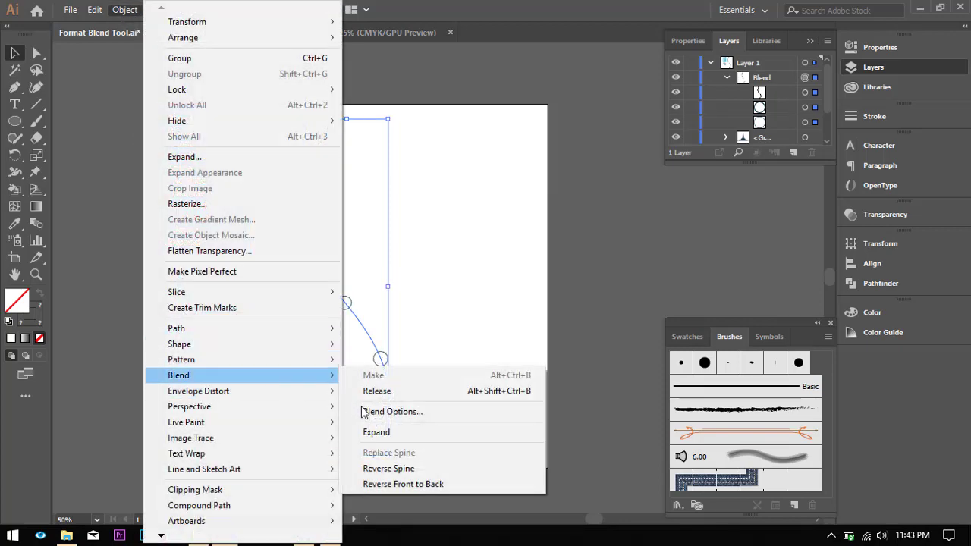
{"action": "left_click", "coordinate": [389, 468]}
- Open the blend's options and preview its spacing at 15 specified steps
{"action": "left_click", "coordinate": [125, 10]}
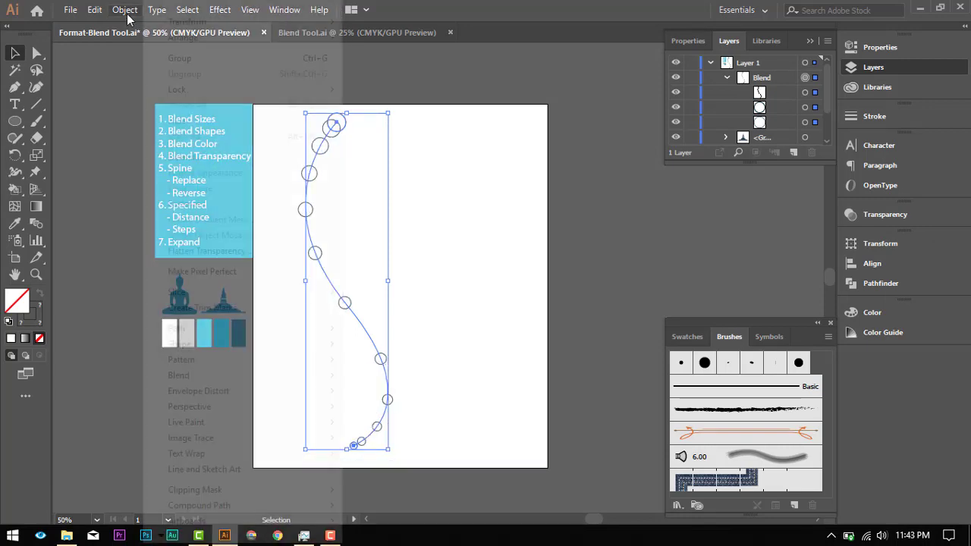
{"action": "mouse_move", "coordinate": [236, 377]}
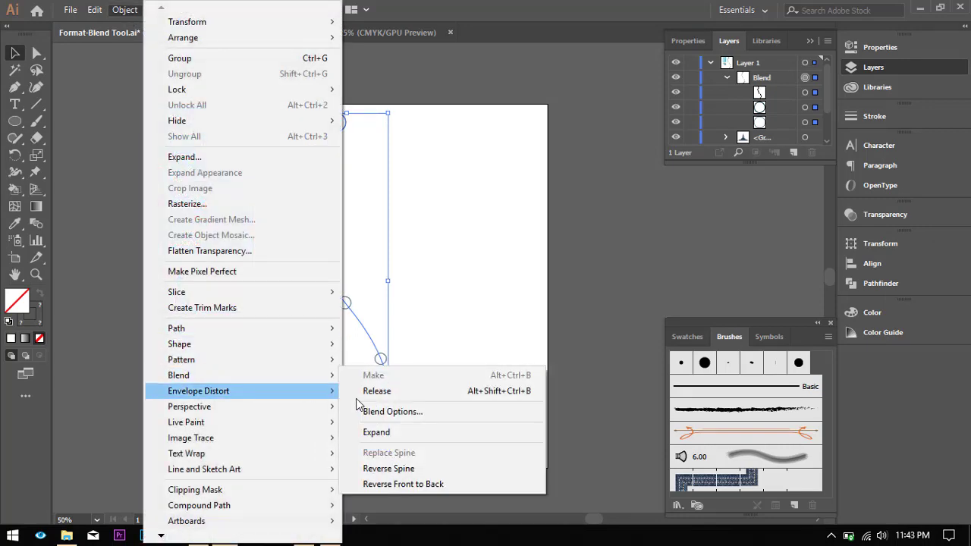
{"action": "left_click", "coordinate": [393, 414]}
{"action": "left_click", "coordinate": [699, 243]}
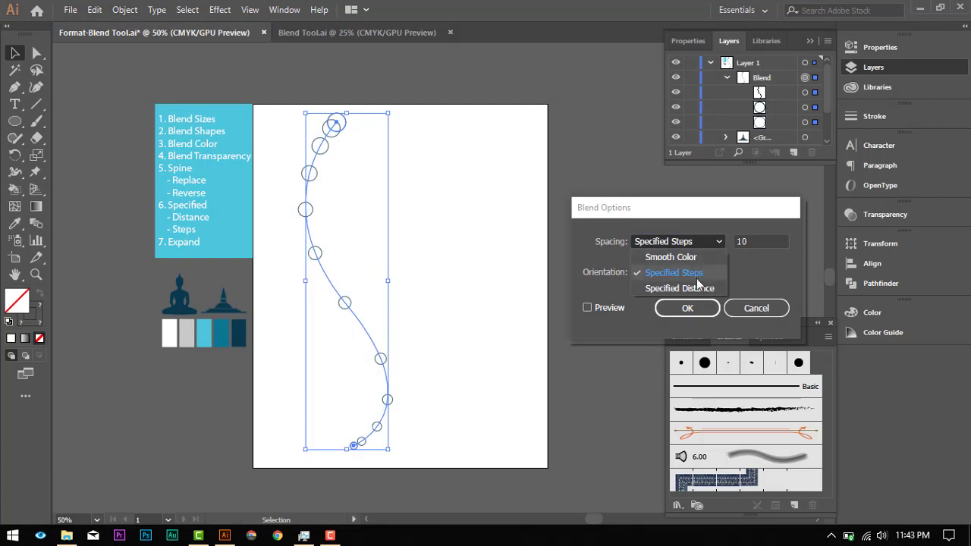
{"action": "left_click", "coordinate": [696, 271]}
{"action": "double_click", "coordinate": [754, 241]}
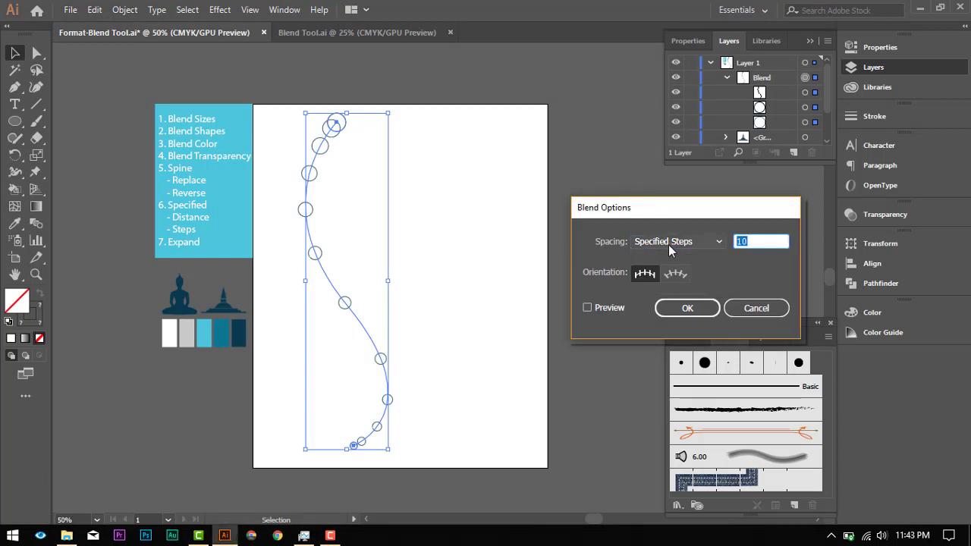
{"action": "type", "text": "15"}
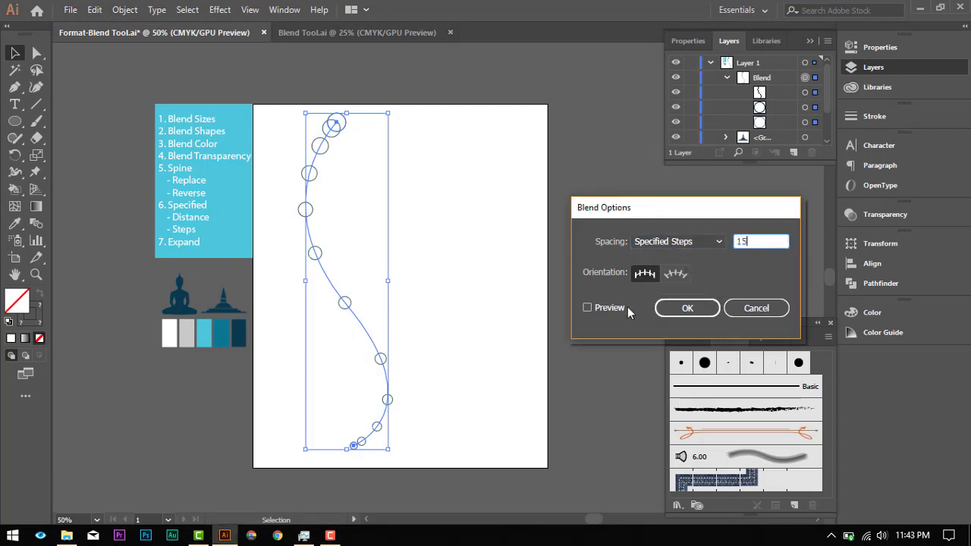
{"action": "left_click", "coordinate": [614, 307]}
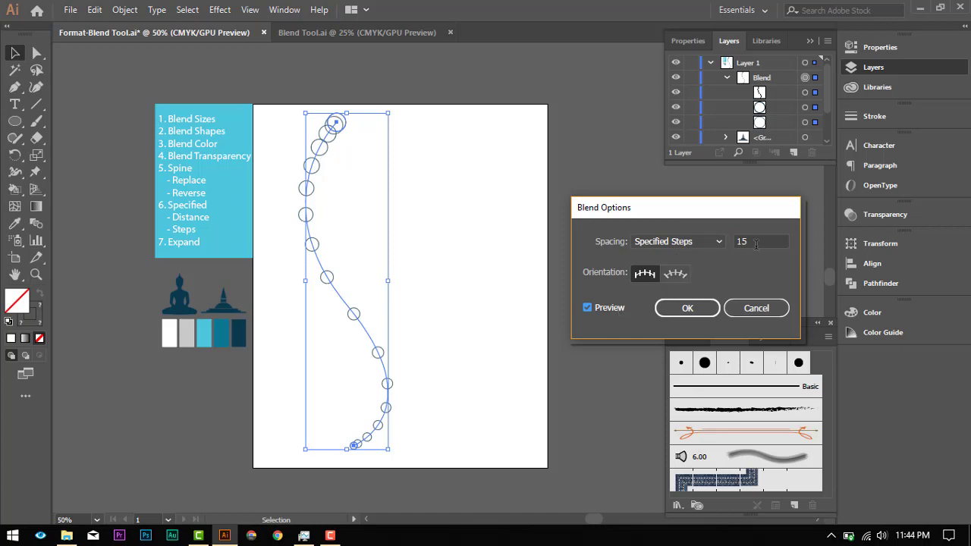
- Set the blend's spacing to 20 specified steps, apply it and deselect the blend
{"action": "double_click", "coordinate": [755, 242]}
{"action": "type", "text": "20"}
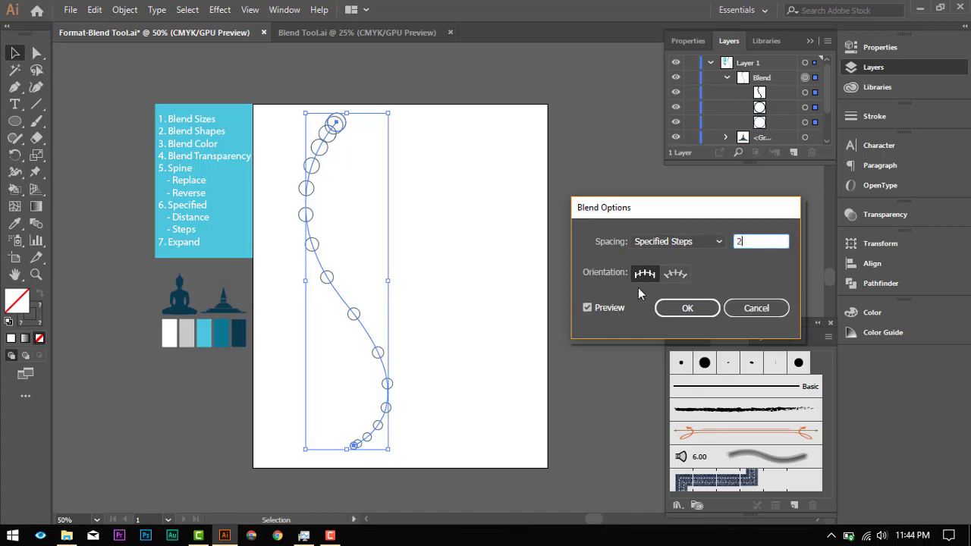
{"action": "left_click", "coordinate": [600, 307]}
{"action": "left_click", "coordinate": [600, 307]}
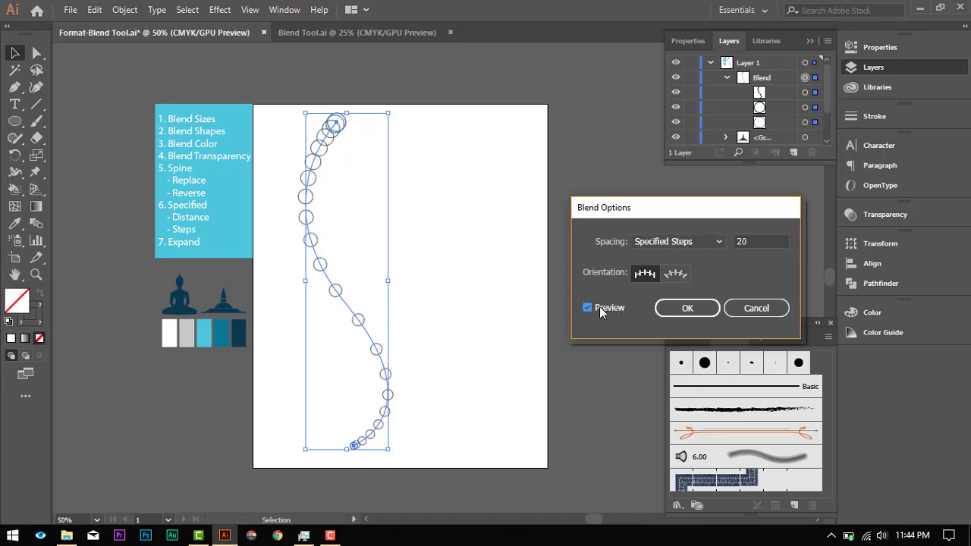
{"action": "left_click", "coordinate": [686, 308]}
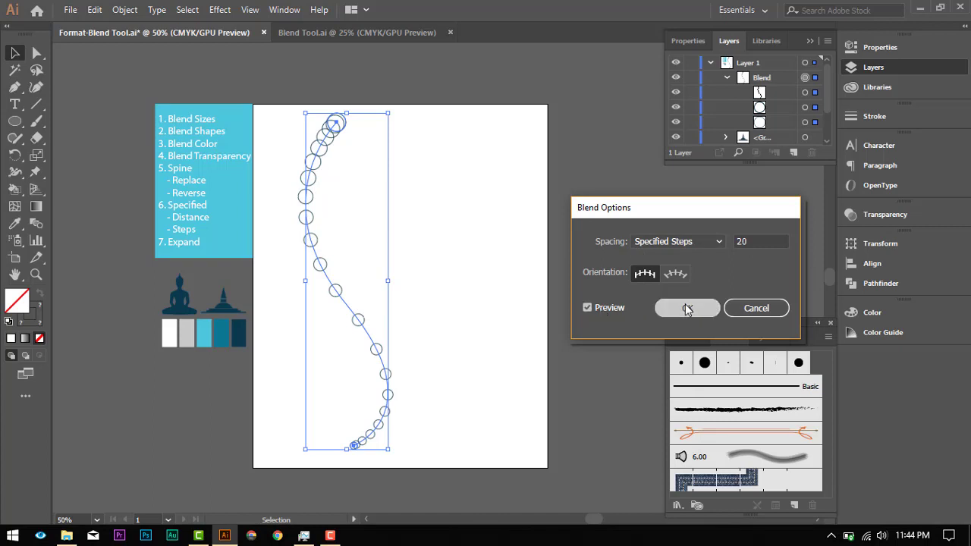
{"action": "left_click", "coordinate": [604, 252]}
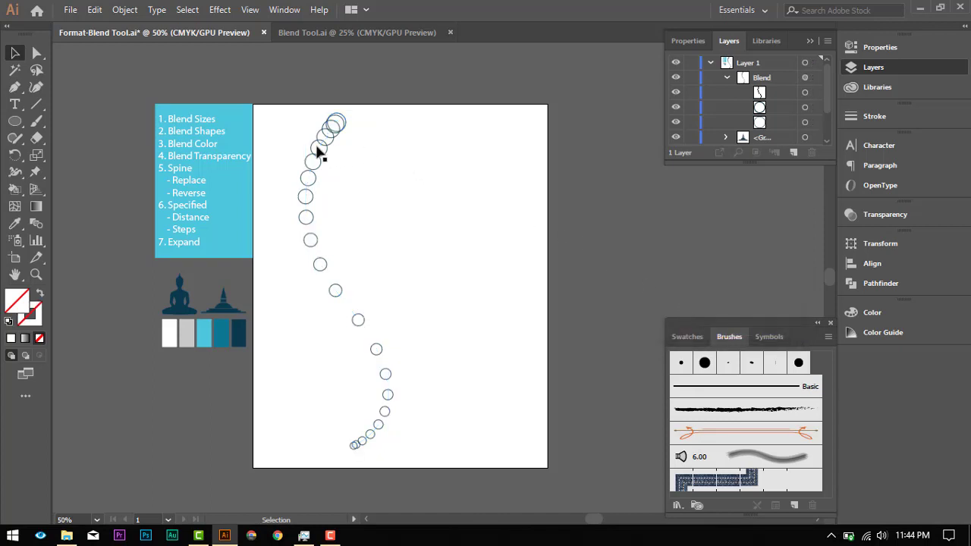
- Move the S-curve blend right toward the middle of the artboard and expand it into separate circles
{"action": "left_click_drag", "start_coordinate": [322, 154], "coordinate": [347, 152]}
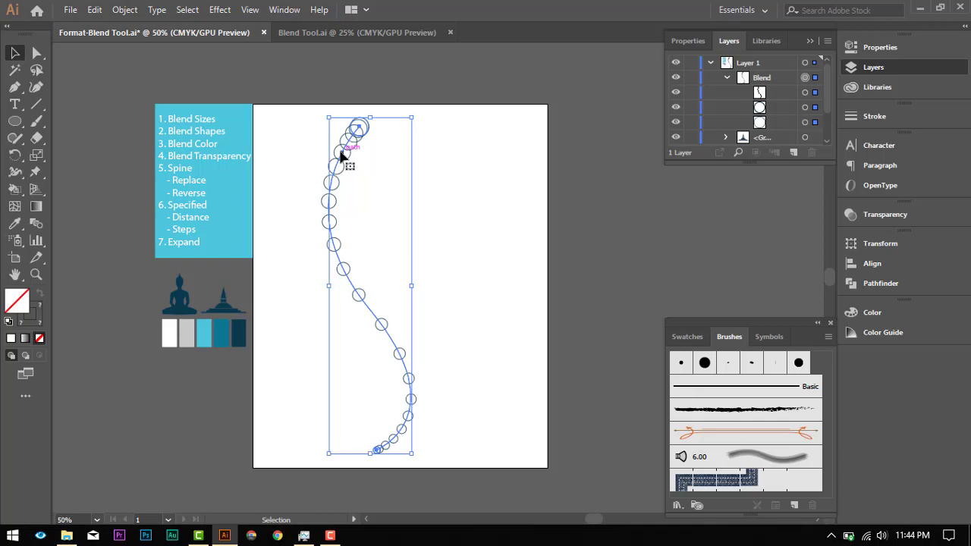
{"action": "left_click_drag", "start_coordinate": [341, 154], "coordinate": [369, 156]}
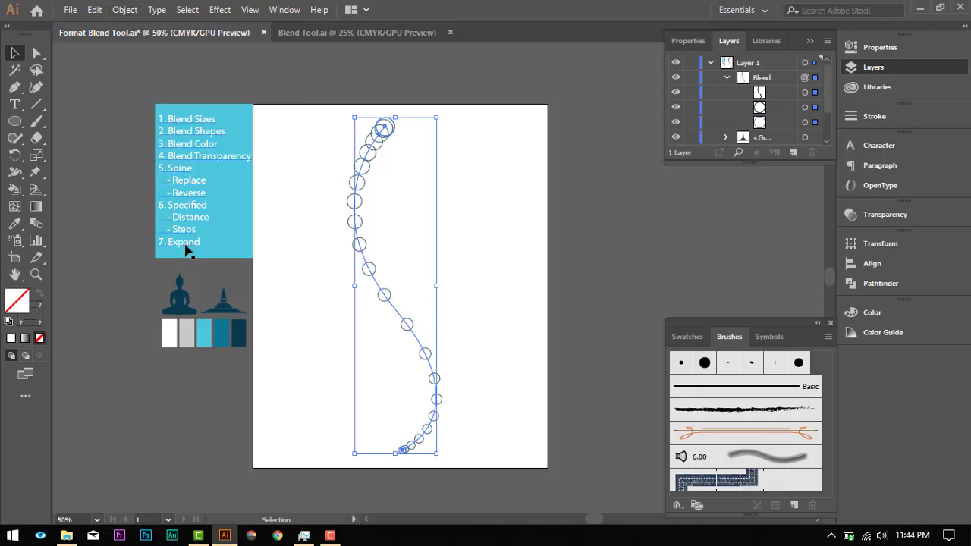
{"action": "left_click", "coordinate": [121, 12]}
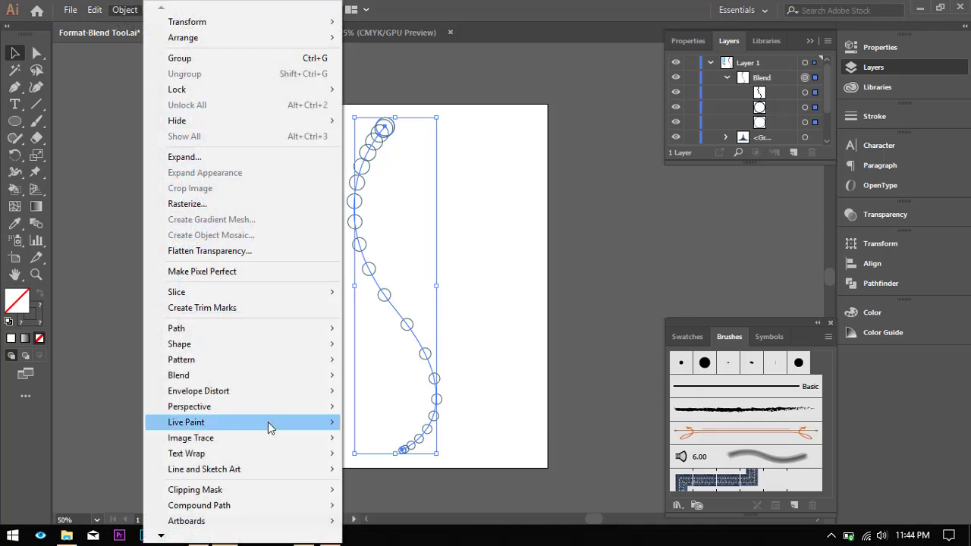
{"action": "mouse_move", "coordinate": [245, 378]}
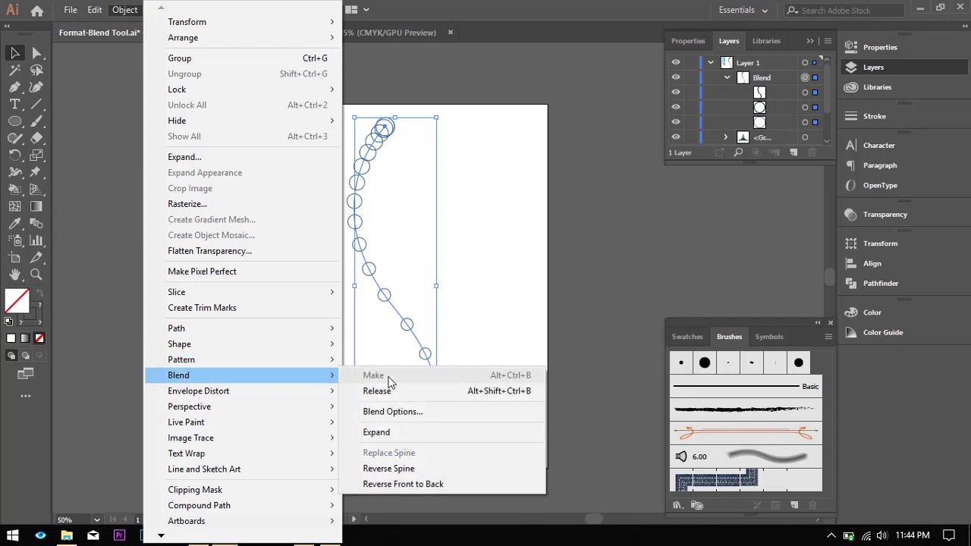
{"action": "left_click", "coordinate": [407, 437]}
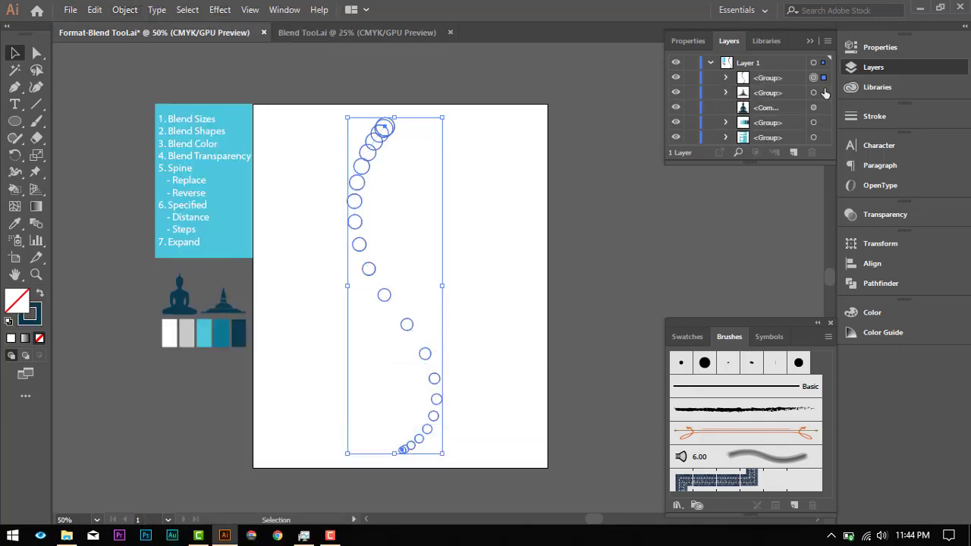
- Ungroup the expanded circles and select a single circle near the top of the chain, ending with nothing selected
{"action": "left_click", "coordinate": [563, 144]}
{"action": "left_click", "coordinate": [373, 151]}
{"action": "key", "text": "ctrl"}
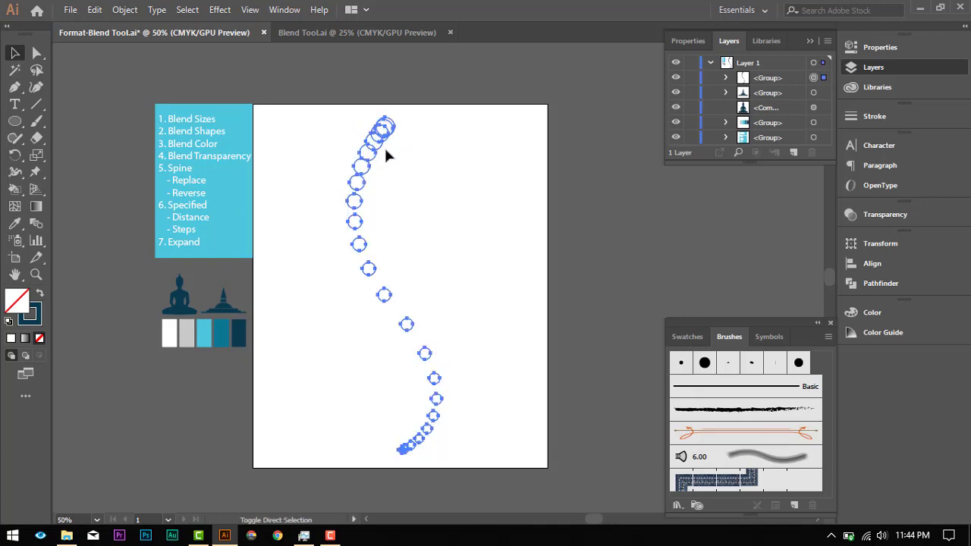
{"action": "key", "text": "ctrl+shift+g"}
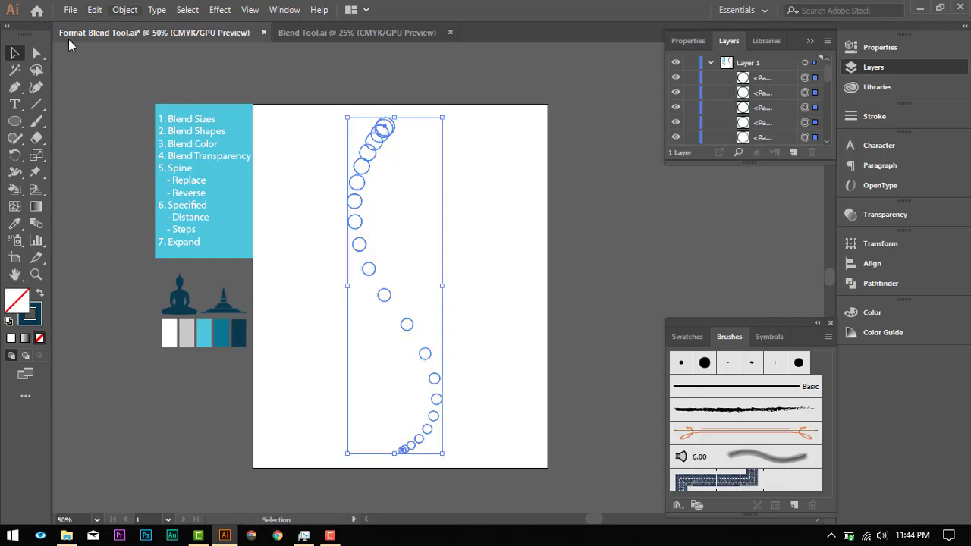
{"action": "left_click", "coordinate": [395, 121]}
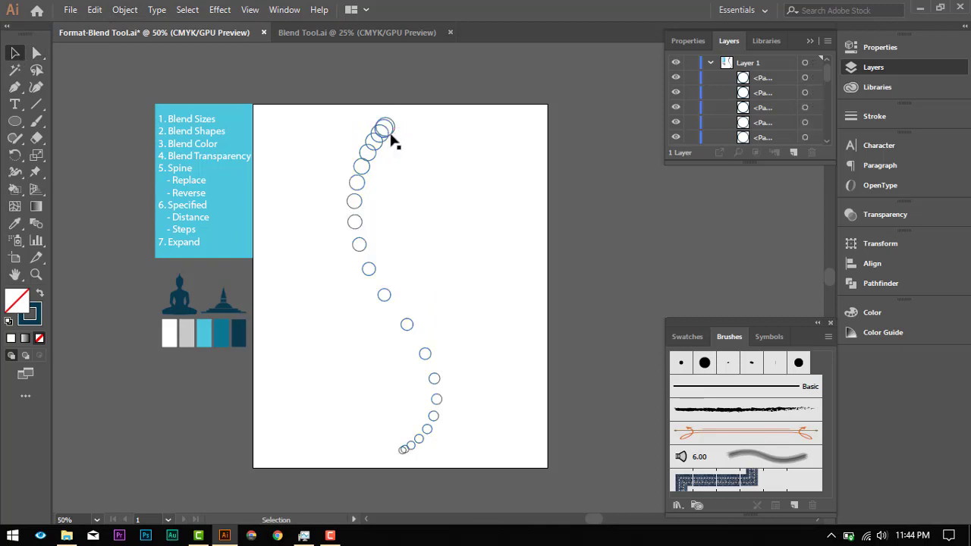
{"action": "left_click", "coordinate": [390, 136]}
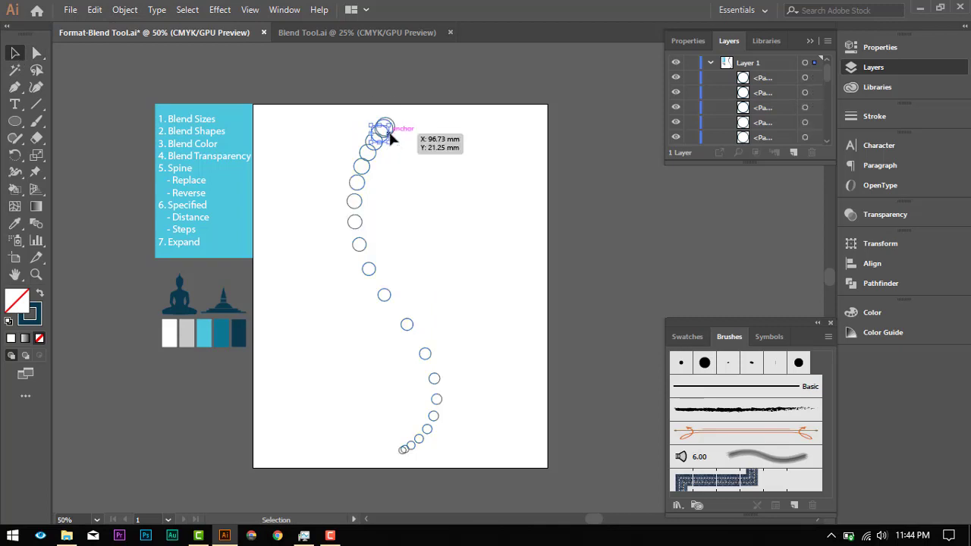
{"action": "left_click", "coordinate": [461, 184]}
- Delete the second, third and fifth circles from the large end of the chain to thin out the overlaps
{"action": "scroll", "coordinate": [387, 137], "scroll_direction": "up", "scroll_amount": 1}
{"action": "scroll", "coordinate": [413, 233], "scroll_direction": "down", "scroll_amount": 2}
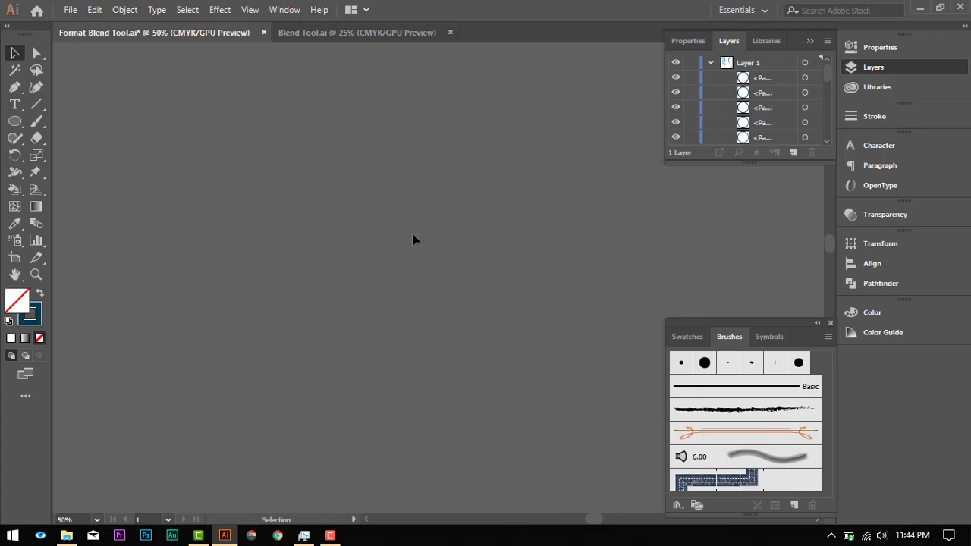
{"action": "key", "text": "ctrl+0"}
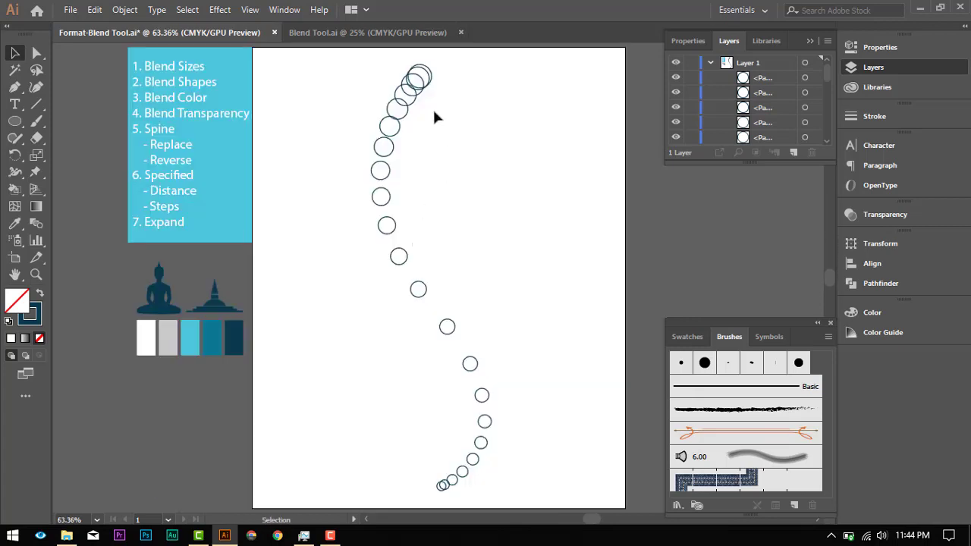
{"action": "scroll", "coordinate": [432, 107], "scroll_direction": "up", "scroll_amount": 5, "text": "alt"}
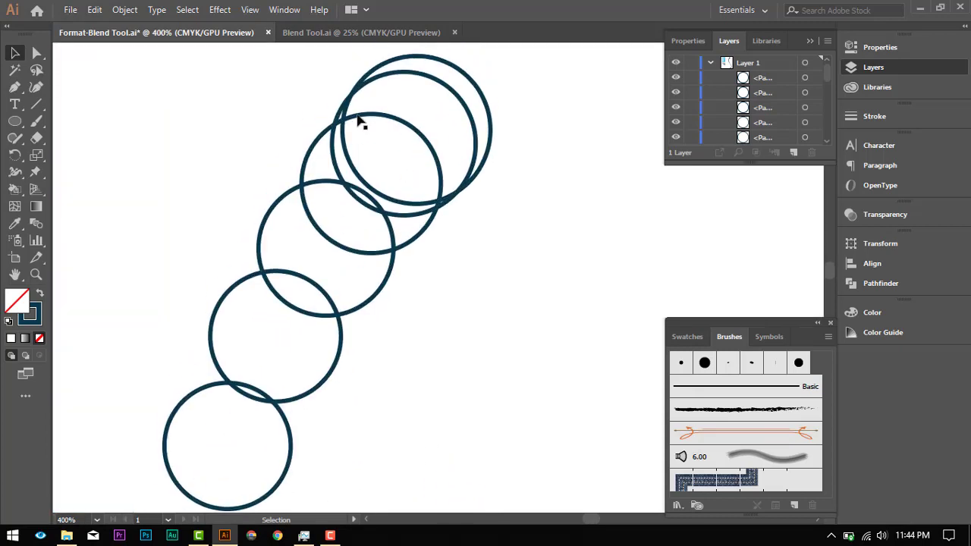
{"action": "left_click", "coordinate": [358, 96]}
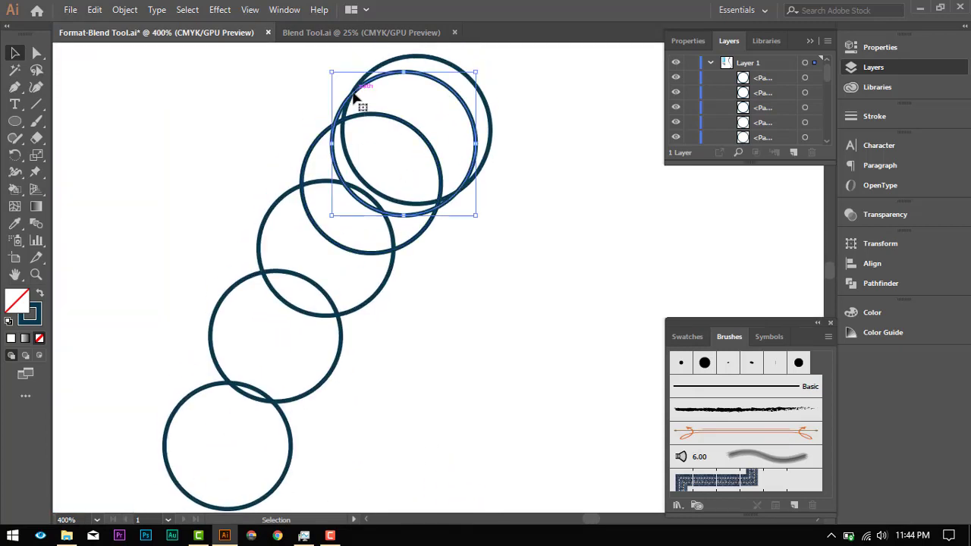
{"action": "key", "text": "Delete"}
{"action": "left_click", "coordinate": [422, 231]}
{"action": "key", "text": "Delete"}
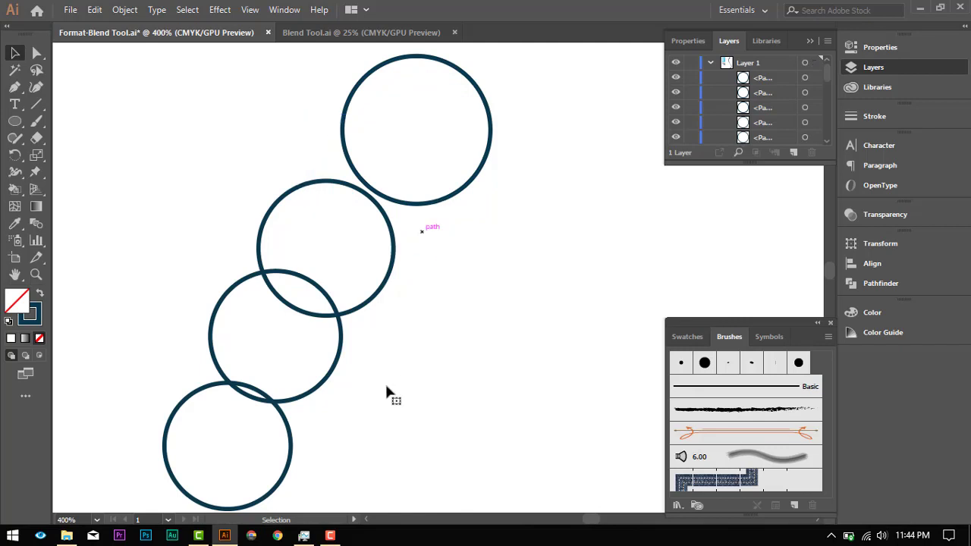
{"action": "left_click", "coordinate": [321, 388]}
{"action": "key", "text": "Delete"}
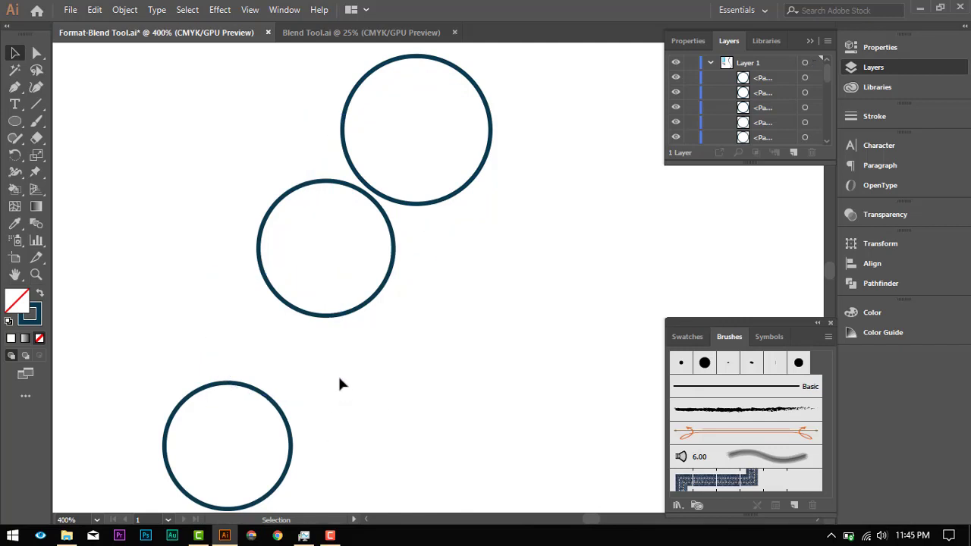
- Shift the second remaining circle slightly down and left, away from the largest circle, and deselect it
{"action": "scroll", "coordinate": [349, 318], "scroll_direction": "down", "scroll_amount": 4}
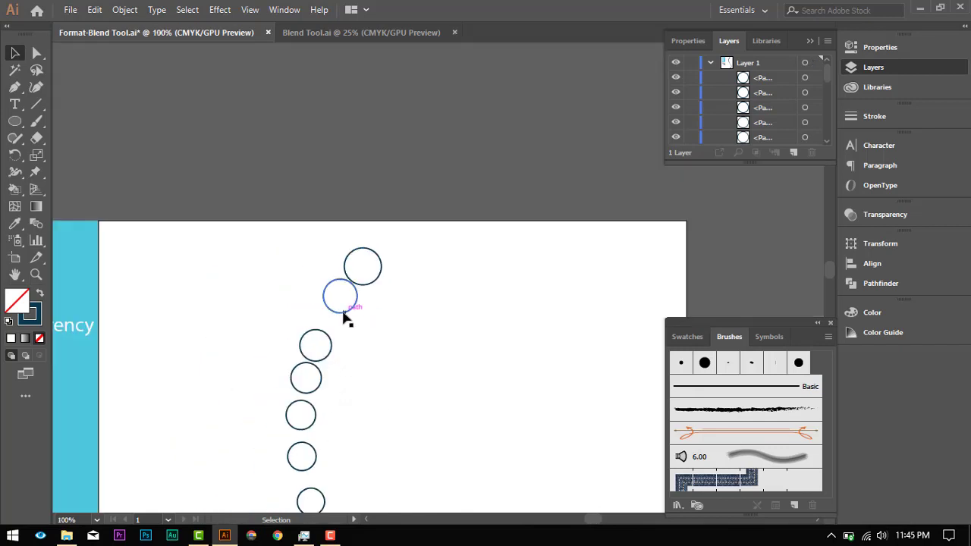
{"action": "left_click_drag", "start_coordinate": [342, 318], "coordinate": [337, 321]}
{"action": "left_click", "coordinate": [383, 375]}
{"action": "scroll", "coordinate": [371, 386], "scroll_direction": "down", "scroll_amount": 1}
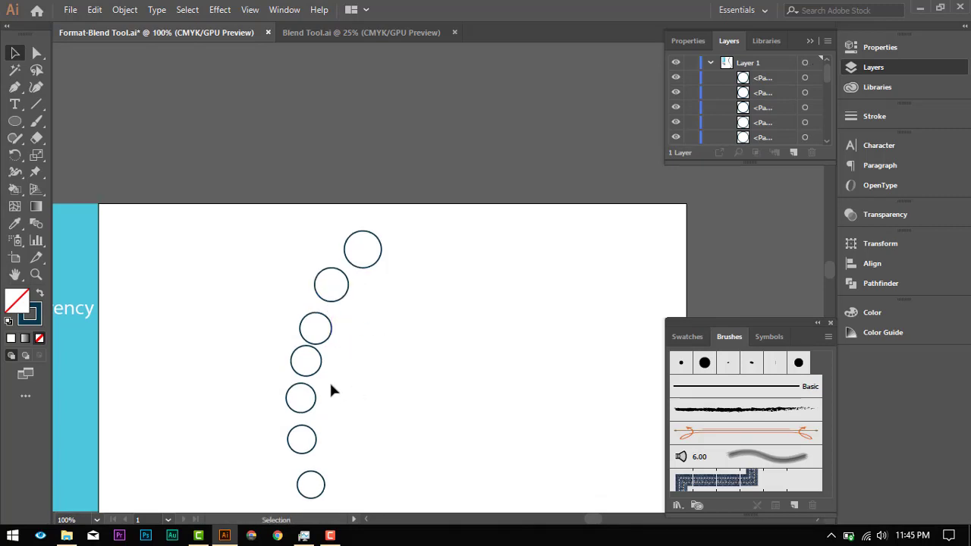
- Delete the fourth circle from the top and even the gap by moving the third slightly down-left and the fifth slightly up
{"action": "scroll", "coordinate": [330, 389], "scroll_direction": "down", "scroll_amount": 2}
{"action": "scroll", "coordinate": [321, 394], "scroll_direction": "up", "scroll_amount": 2}
{"action": "scroll", "coordinate": [342, 364], "scroll_direction": "down", "scroll_amount": 2}
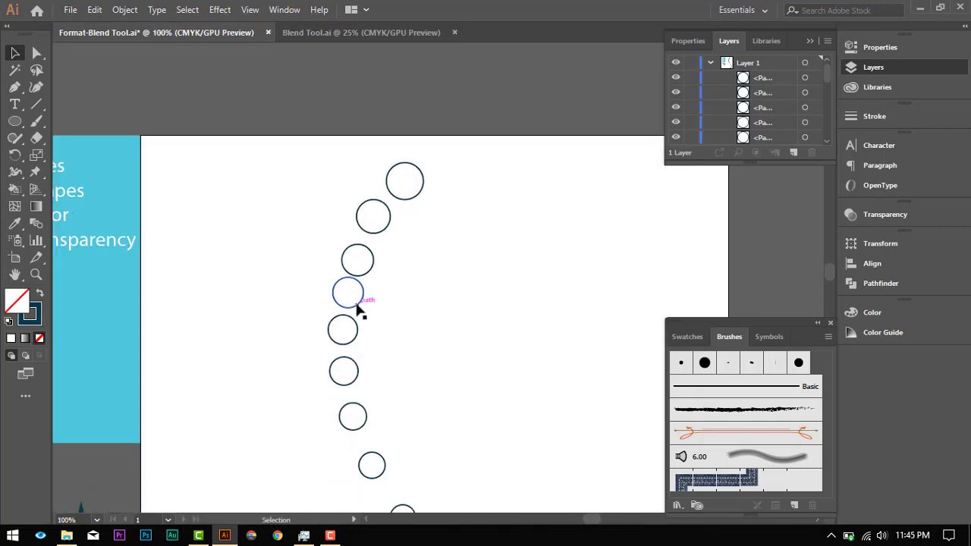
{"action": "left_click", "coordinate": [358, 308]}
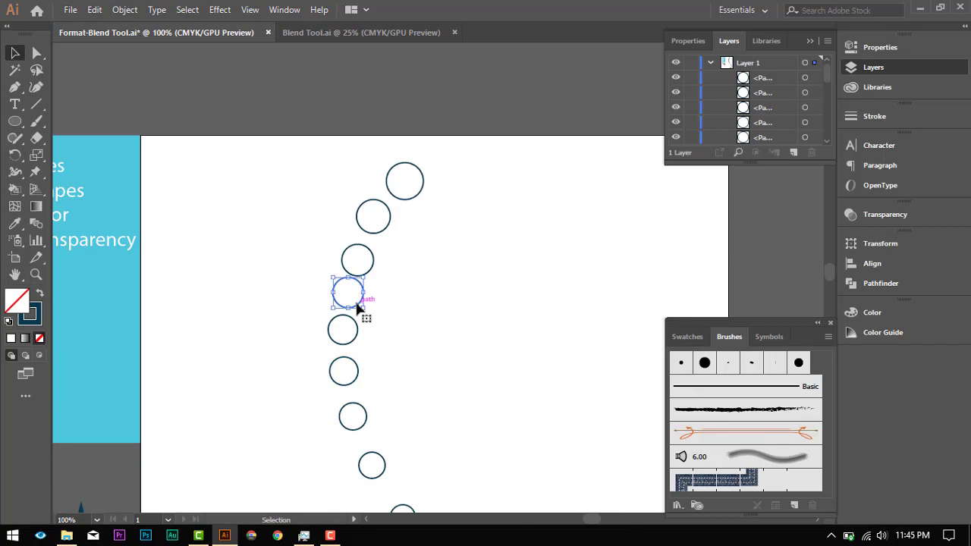
{"action": "left_click_drag", "start_coordinate": [357, 313], "coordinate": [349, 281]}
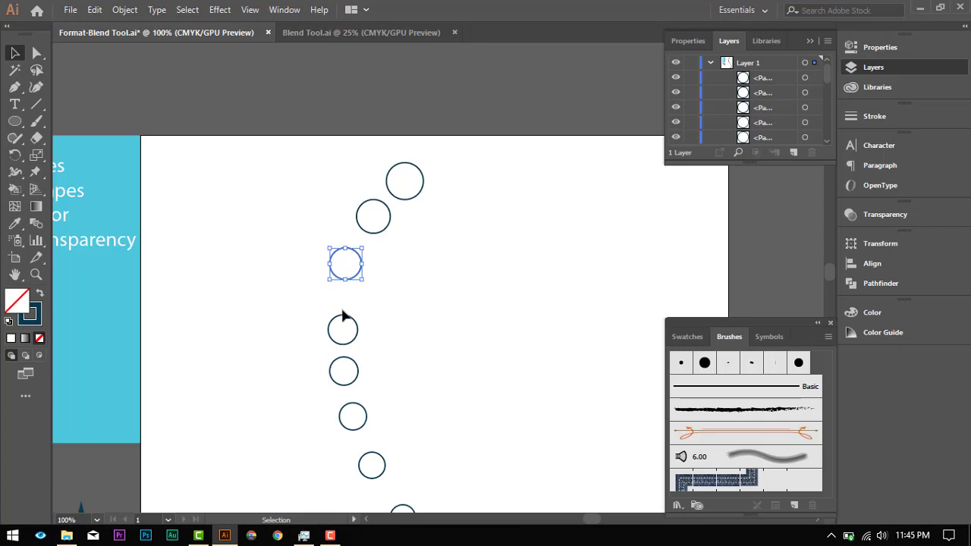
{"action": "left_click_drag", "start_coordinate": [341, 316], "coordinate": [339, 300]}
{"action": "left_click", "coordinate": [371, 356]}
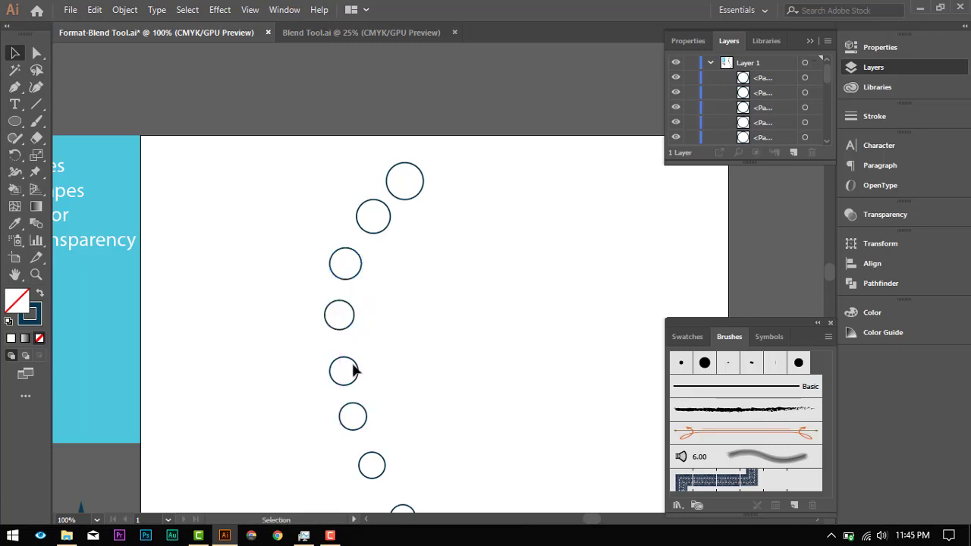
- Shift the fourth and fifth circles from the top of the chain slightly left to smooth the curve, and deselect them
{"action": "left_click_drag", "start_coordinate": [340, 330], "coordinate": [338, 334]}
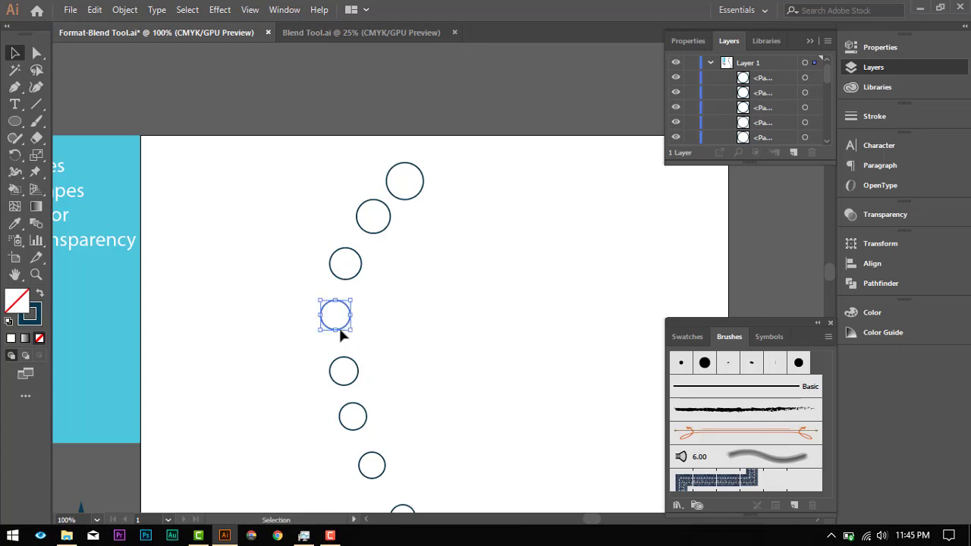
{"action": "left_click", "coordinate": [373, 362]}
{"action": "left_click_drag", "start_coordinate": [355, 366], "coordinate": [349, 364]}
{"action": "left_click", "coordinate": [478, 352]}
- Delete the second-smallest circle, which overlaps the smallest one at the lower end of the chain, and leave nothing selected
{"action": "key", "text": "ctrl+minus"}
{"action": "key", "text": "ctrl+minus"}
{"action": "key", "text": "ctrl+minus"}
{"action": "key", "text": "ctrl+minus"}
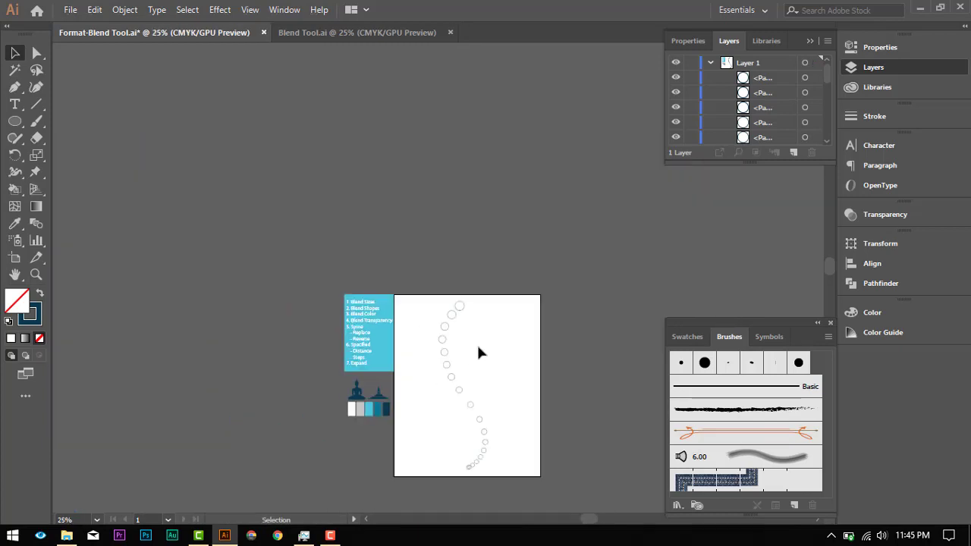
{"action": "scroll", "coordinate": [478, 352], "scroll_direction": "up", "scroll_amount": 2}
{"action": "scroll", "coordinate": [485, 379], "scroll_direction": "down", "scroll_amount": 3}
{"action": "scroll", "coordinate": [477, 433], "scroll_direction": "up", "scroll_amount": 4}
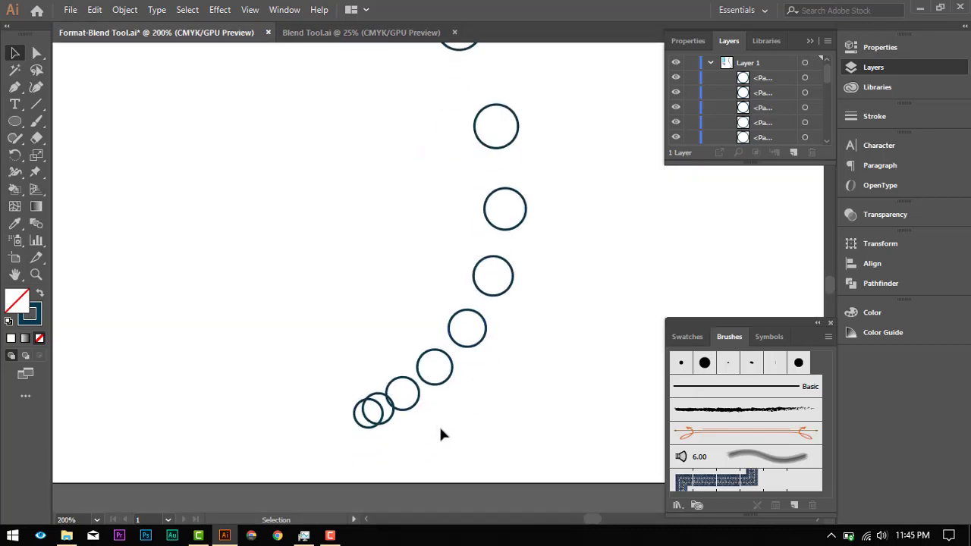
{"action": "scroll", "coordinate": [440, 428], "scroll_direction": "down", "scroll_amount": 1}
{"action": "left_click", "coordinate": [388, 402]}
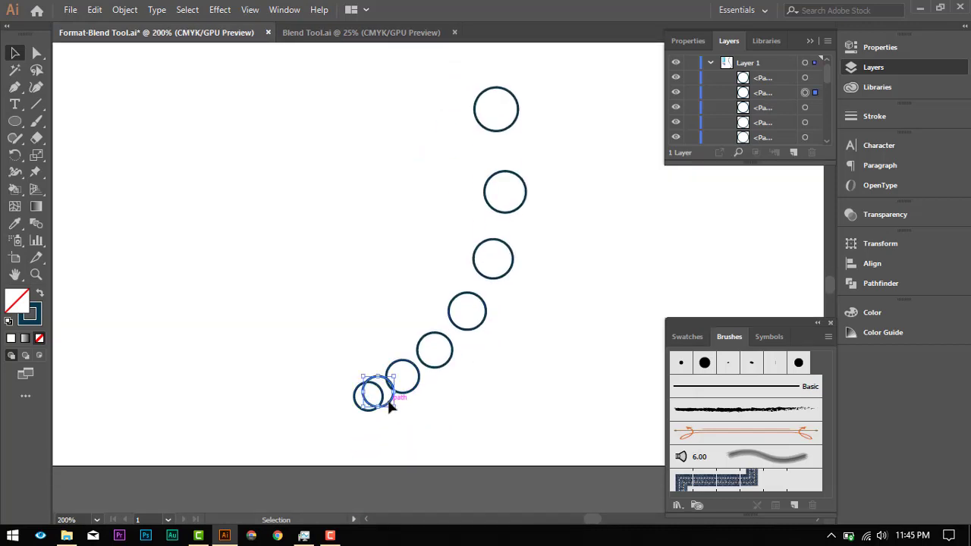
{"action": "key", "text": "Delete"}
{"action": "scroll", "coordinate": [476, 400], "scroll_direction": "down", "scroll_amount": 5}
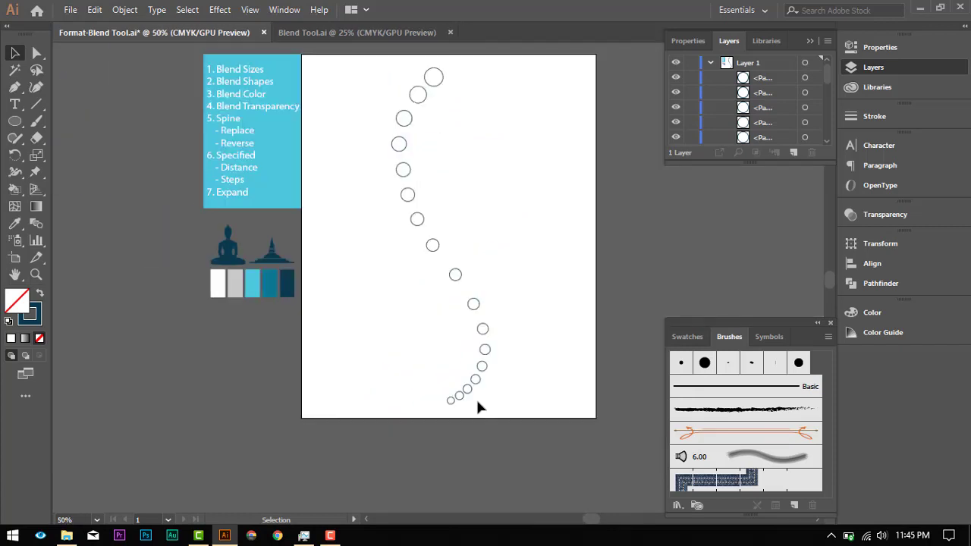
{"action": "key", "text": "ctrl+a"}
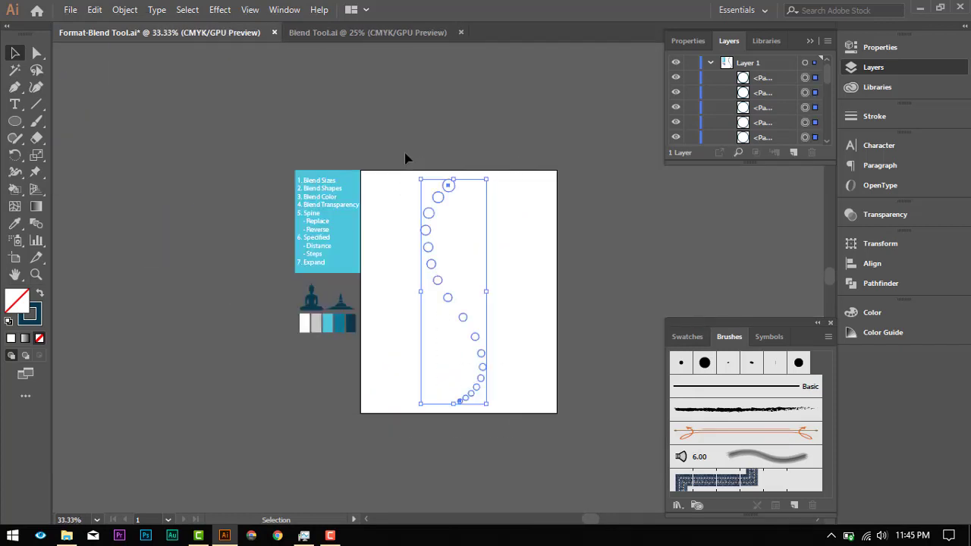
{"action": "left_click", "coordinate": [466, 157]}
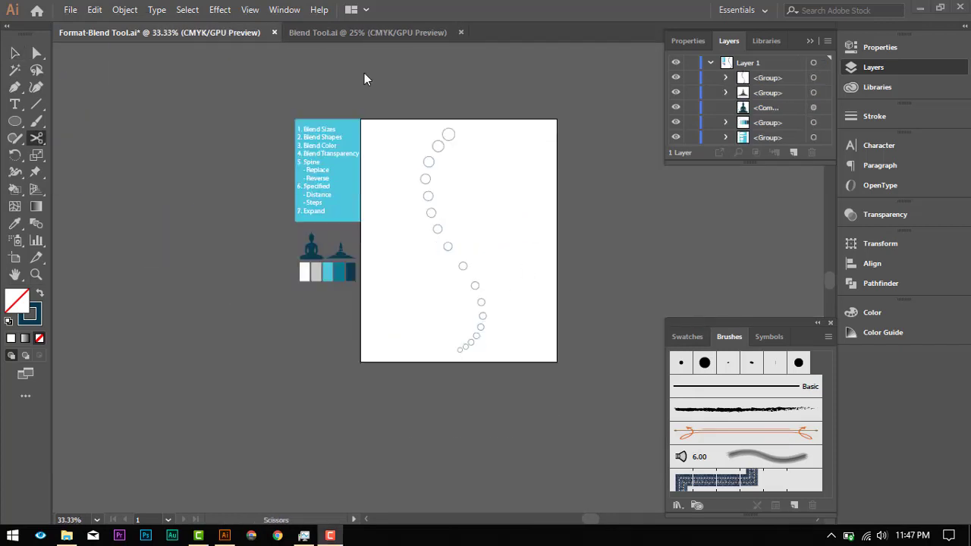
- Draw a rectangle that covers the whole artboard from its upper-left to its lower-right corner
{"action": "key", "text": "c"}
{"action": "scroll", "coordinate": [499, 250], "scroll_direction": "up", "scroll_amount": 1}
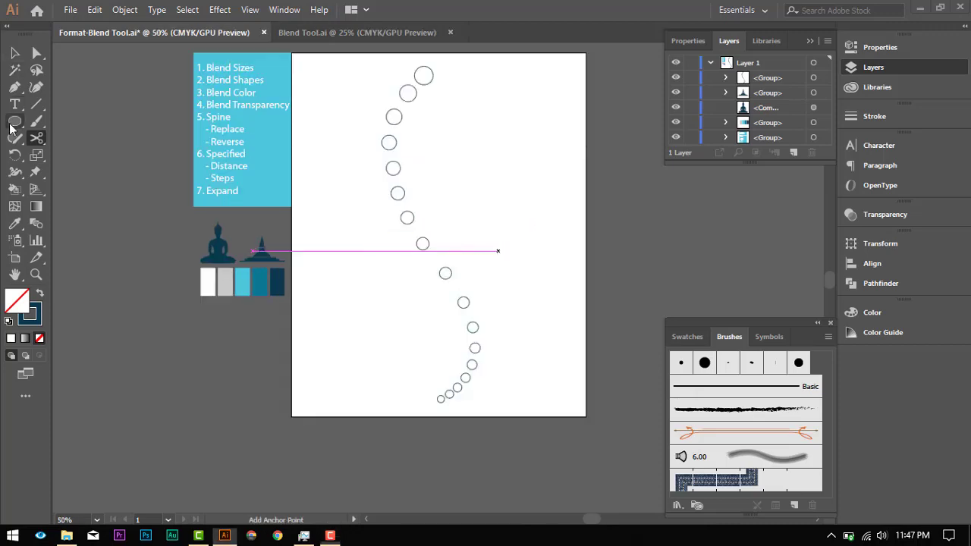
{"action": "left_click_drag", "start_coordinate": [14, 120], "coordinate": [68, 128]}
{"action": "scroll", "coordinate": [319, 173], "scroll_direction": "up", "scroll_amount": 1}
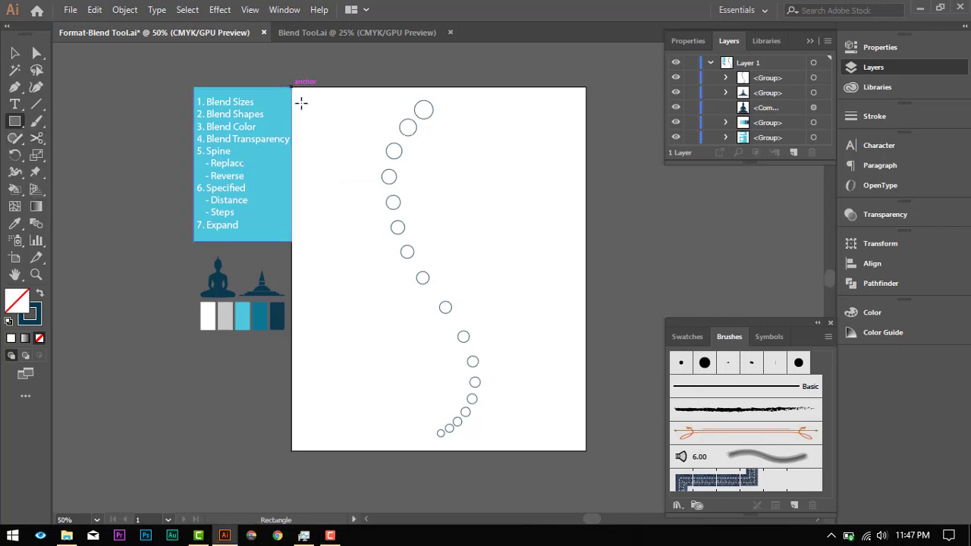
{"action": "left_click_drag", "start_coordinate": [292, 87], "coordinate": [584, 450]}
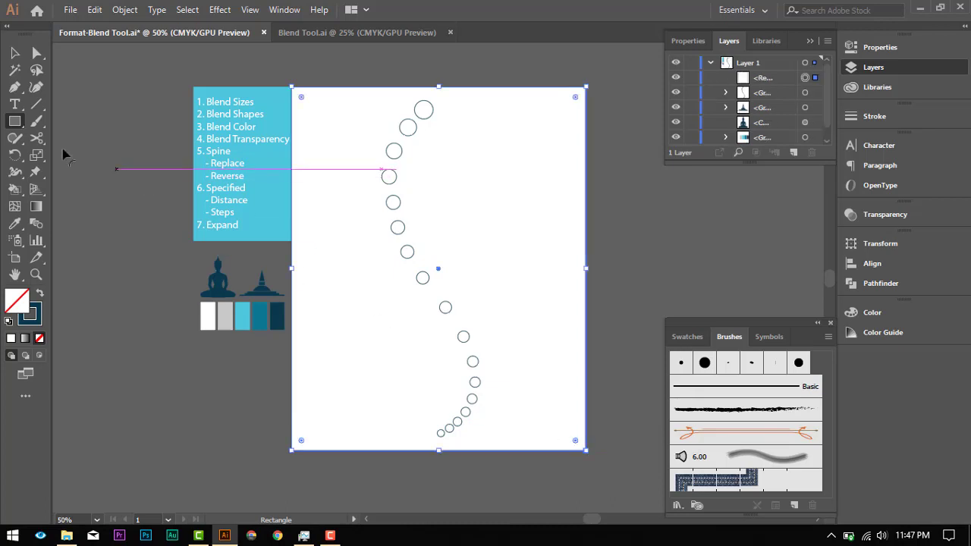
- Fill the artboard-sized rectangle with the medium teal sample colour and place it directly below the circle group in the stacking order
{"action": "left_click", "coordinate": [14, 223]}
{"action": "left_click", "coordinate": [261, 316]}
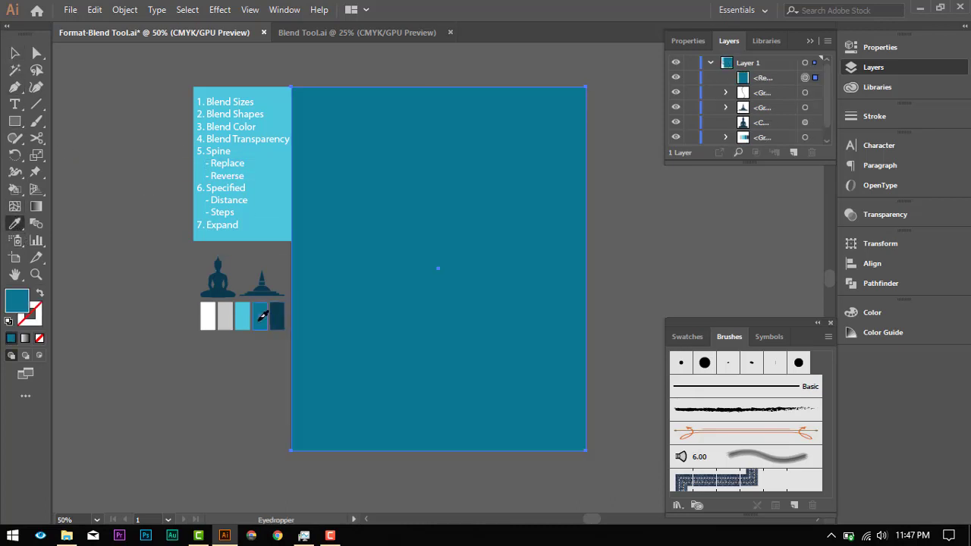
{"action": "left_click", "coordinate": [14, 53]}
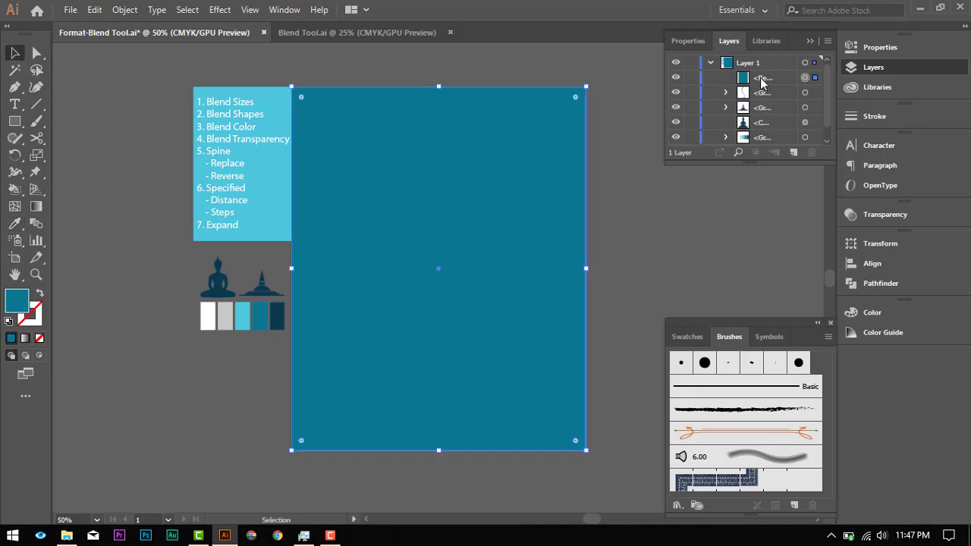
{"action": "left_click_drag", "start_coordinate": [761, 82], "coordinate": [763, 97]}
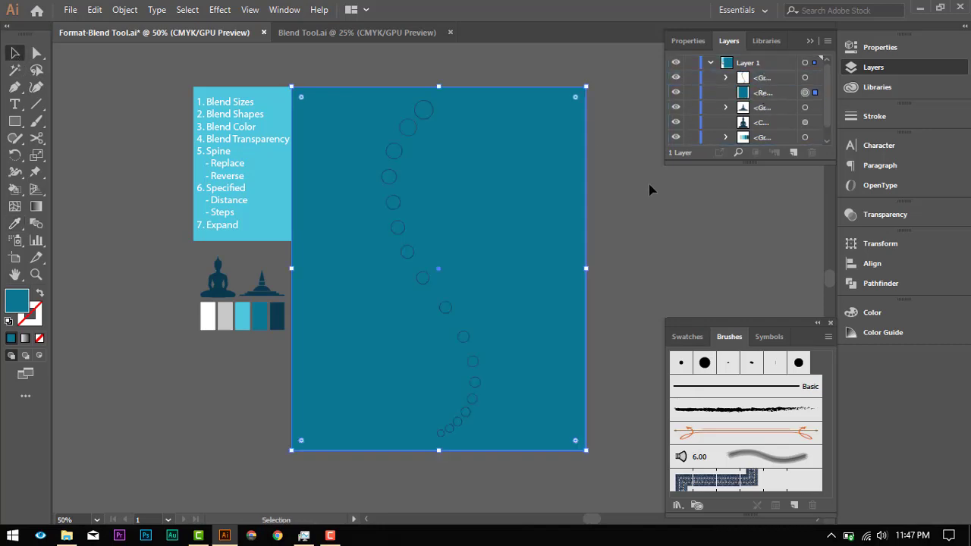
- Recolour the group of chain circles with the white sample's appearance using the Eyedropper, and deselect it
{"action": "left_click", "coordinate": [425, 121]}
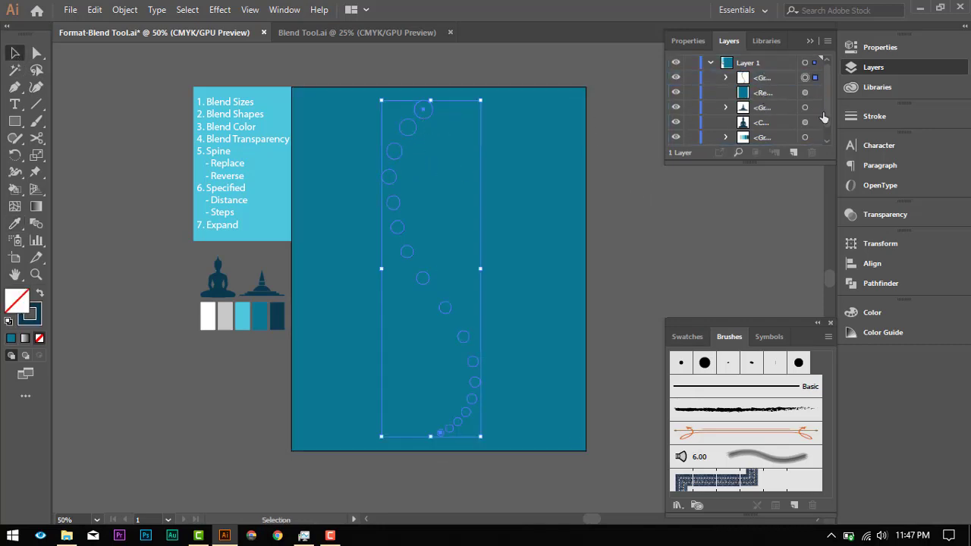
{"action": "left_click", "coordinate": [724, 78]}
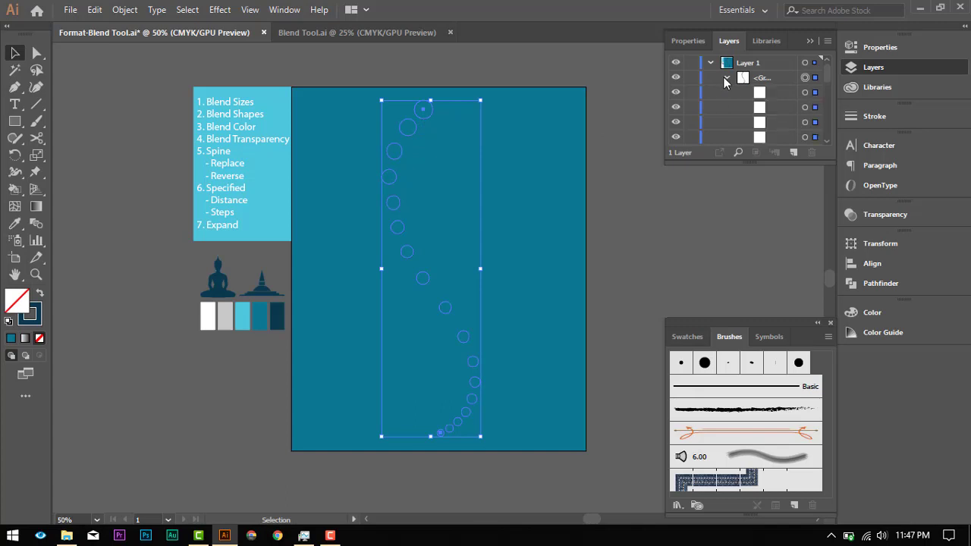
{"action": "left_click", "coordinate": [724, 78]}
{"action": "left_click", "coordinate": [17, 224]}
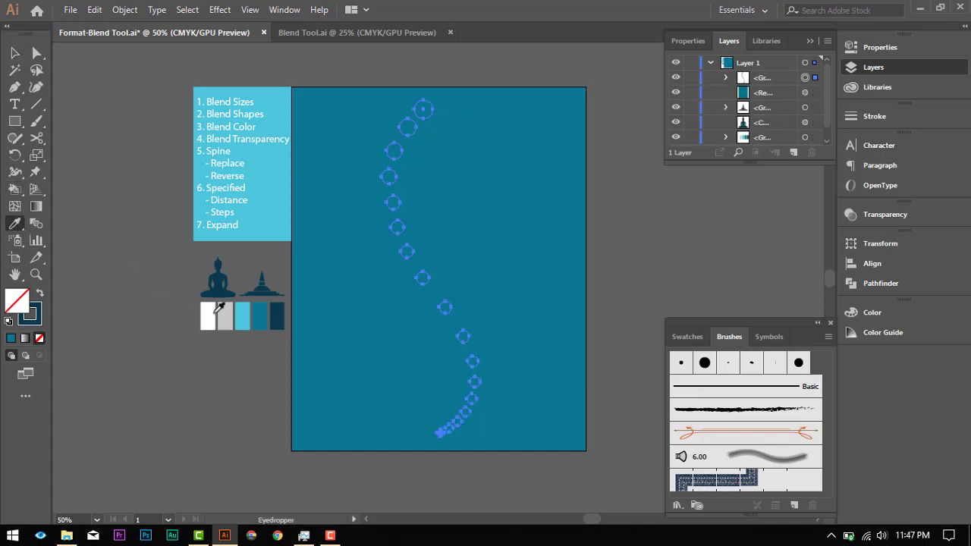
{"action": "left_click", "coordinate": [208, 315]}
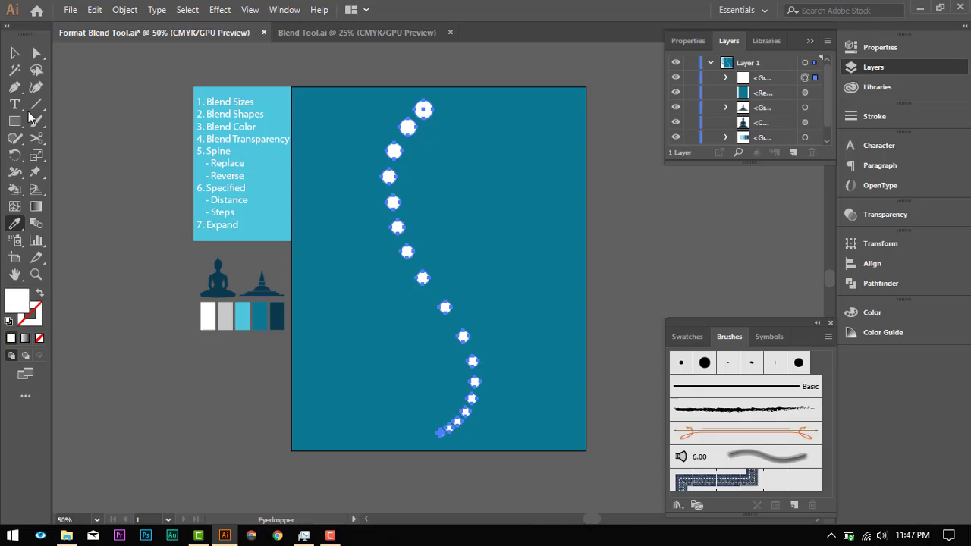
{"action": "left_click", "coordinate": [15, 53]}
{"action": "left_click", "coordinate": [604, 224]}
{"action": "scroll", "coordinate": [605, 223], "scroll_direction": "down", "scroll_amount": 1}
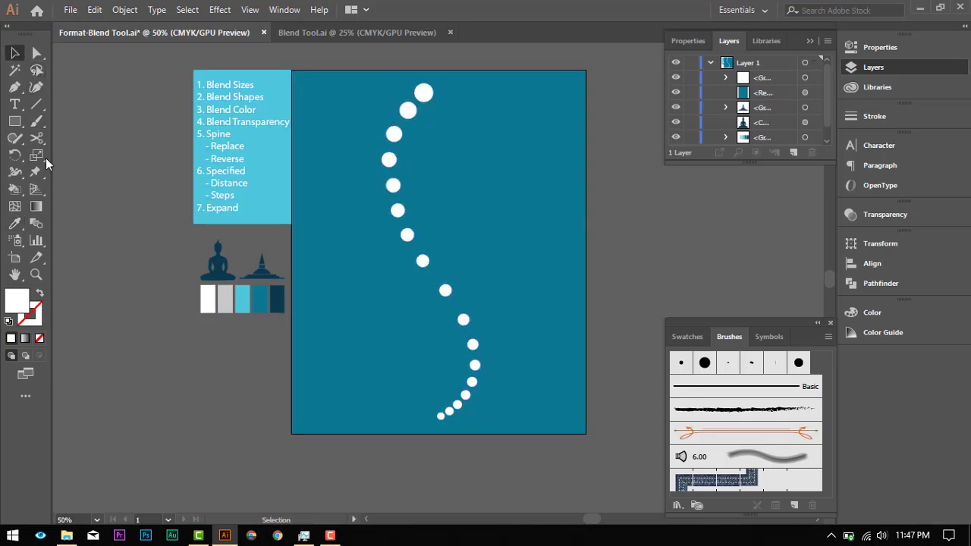
{"action": "left_click", "coordinate": [14, 104]}
{"action": "left_click", "coordinate": [14, 120]}
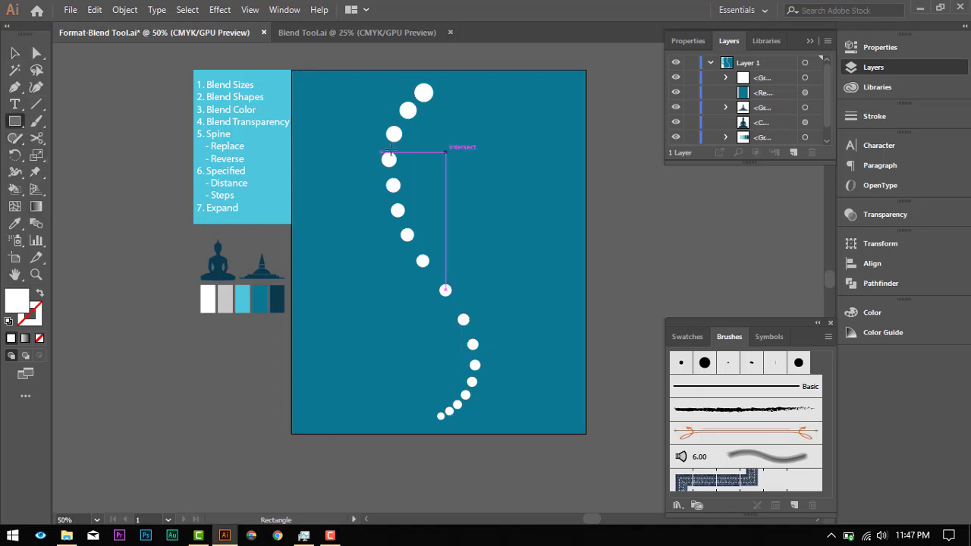
{"action": "left_click_drag", "start_coordinate": [339, 143], "coordinate": [516, 344]}
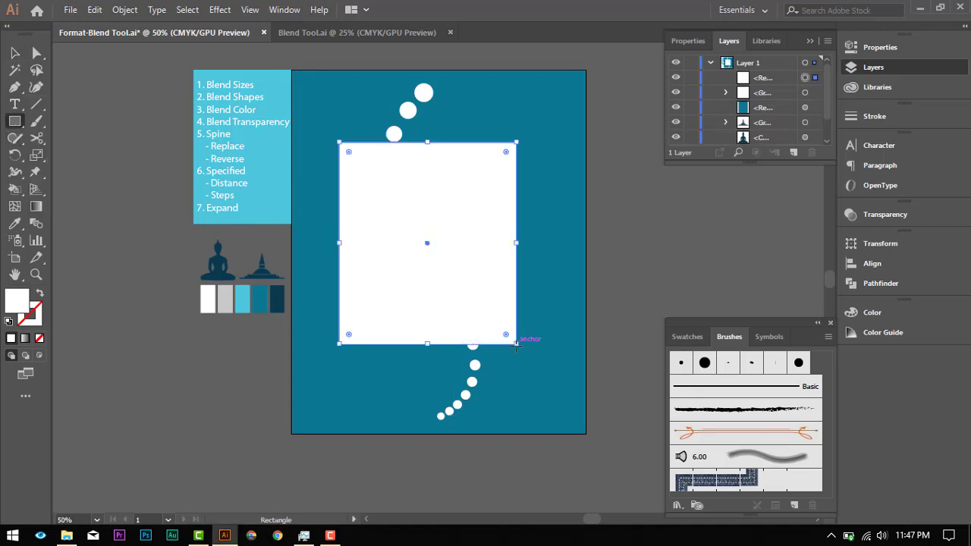
{"action": "key", "text": "ctrl+z"}
- Draw a large white circle over the middle of the teal background, spanning most of the artboard's width
{"action": "left_click_drag", "start_coordinate": [15, 120], "coordinate": [67, 161]}
{"action": "left_click_drag", "start_coordinate": [319, 134], "coordinate": [562, 376]}
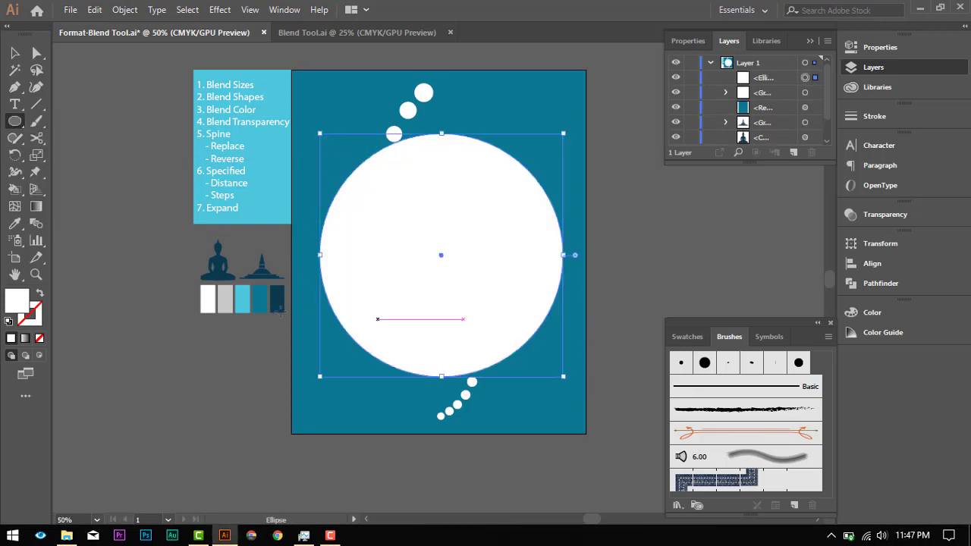
{"action": "key", "text": "v"}
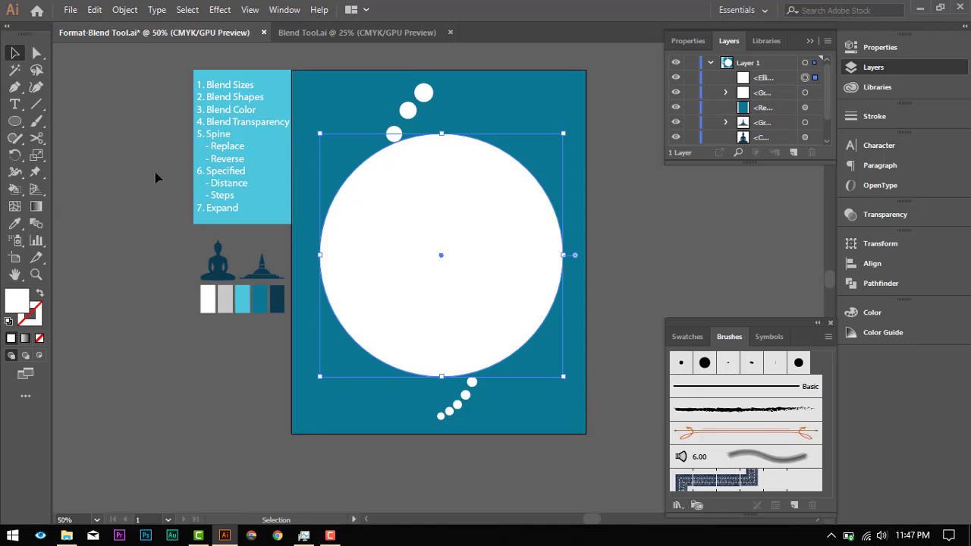
- Move the Buddha silhouette to the middle of the white circle and bring it to the front
{"action": "left_click", "coordinate": [221, 264]}
{"action": "left_click_drag", "start_coordinate": [315, 279], "coordinate": [439, 270]}
{"action": "right_click", "coordinate": [440, 270]}
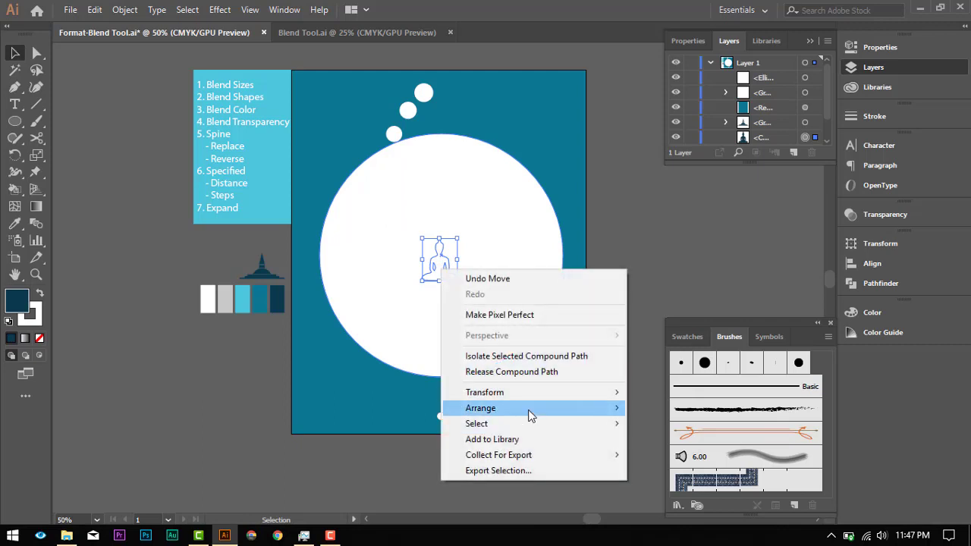
{"action": "mouse_move", "coordinate": [549, 414]}
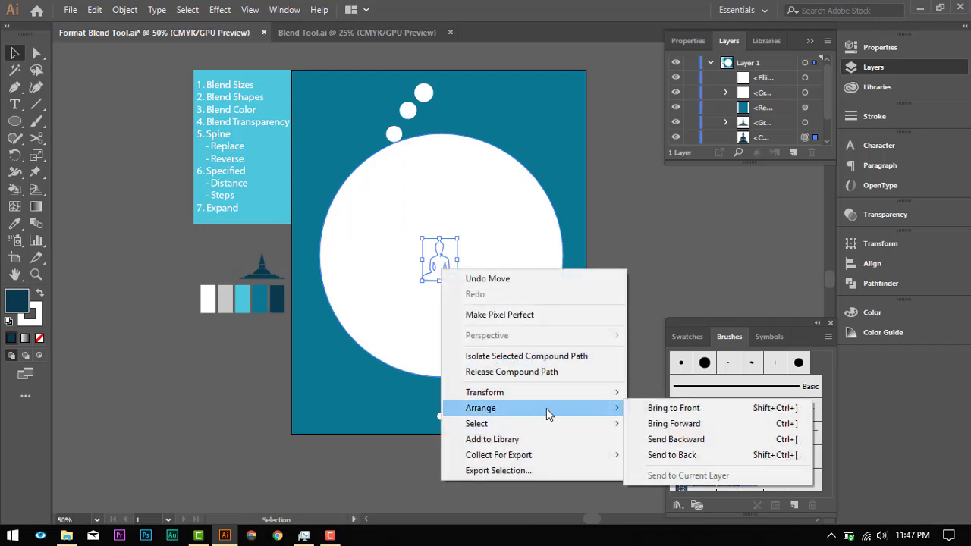
{"action": "left_click", "coordinate": [675, 409]}
{"action": "left_click", "coordinate": [637, 213]}
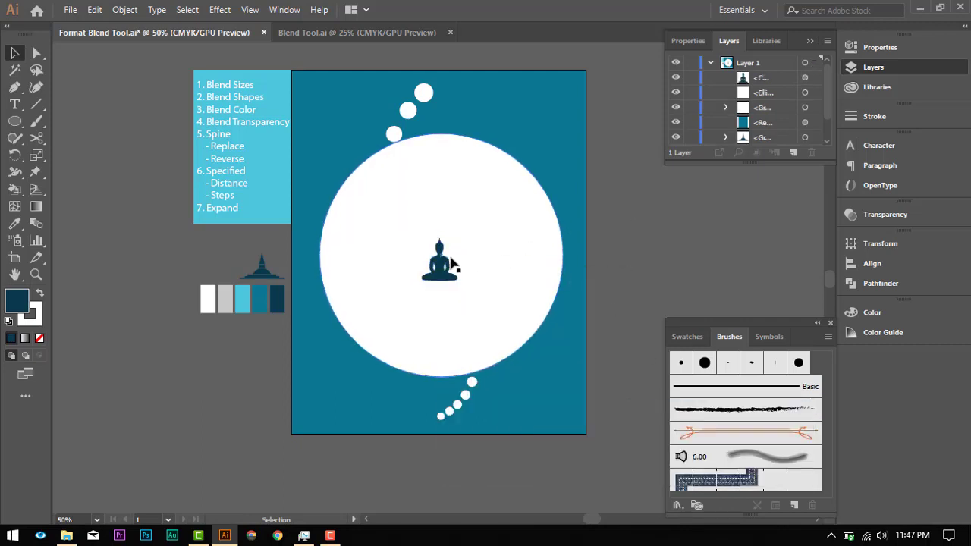
- Align the white circle to the Buddha silhouette as key object, centring them horizontally and vertically, and deselect both
{"action": "left_click", "coordinate": [443, 265]}
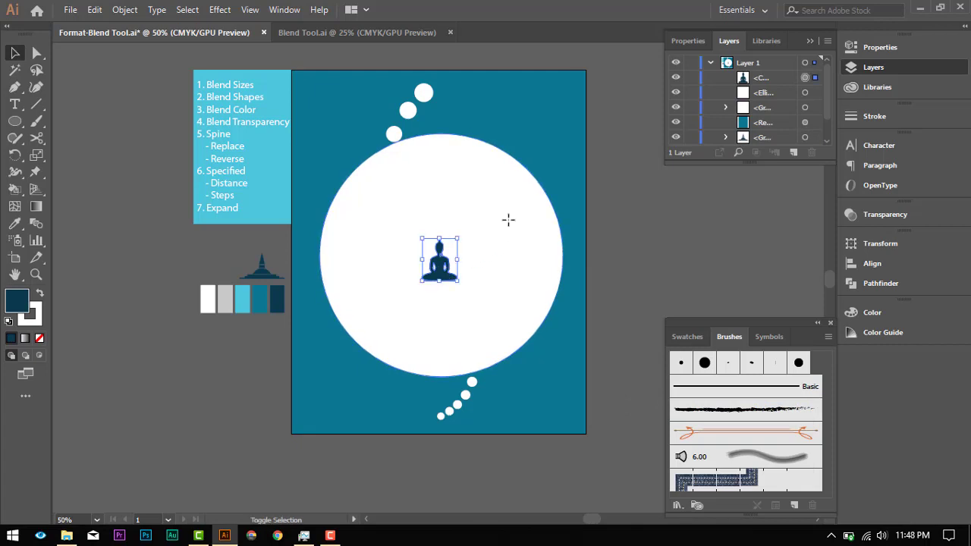
{"action": "left_click", "coordinate": [478, 246], "text": "shift"}
{"action": "left_click", "coordinate": [448, 276]}
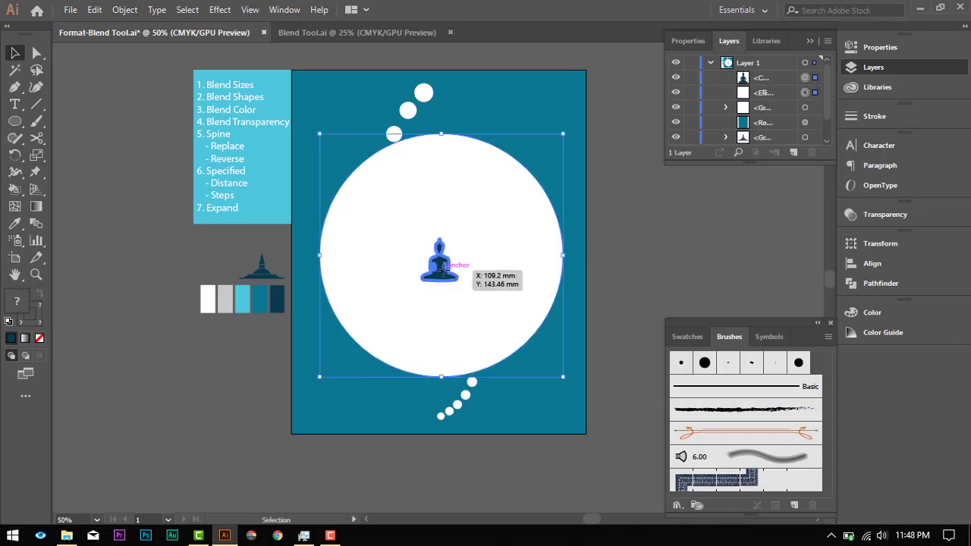
{"action": "left_click", "coordinate": [873, 264]}
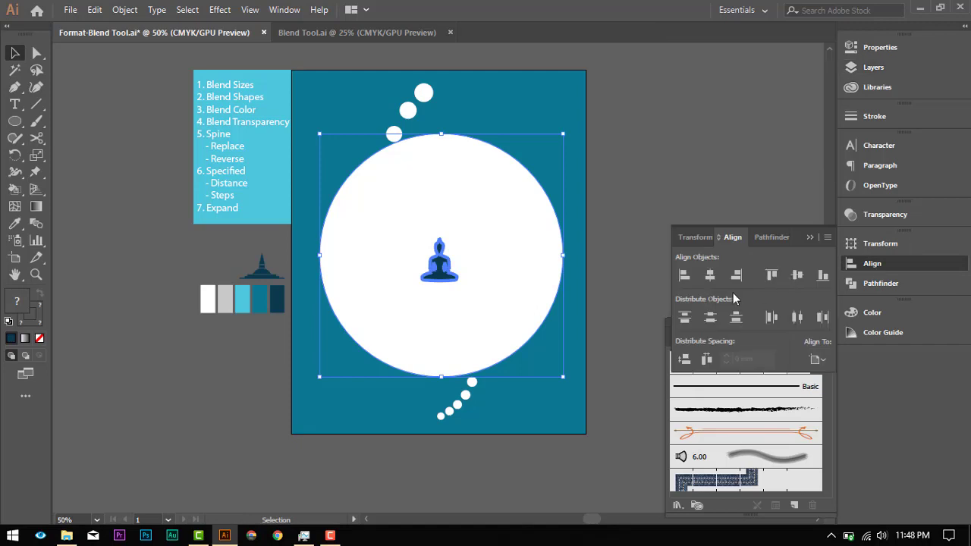
{"action": "left_click", "coordinate": [708, 276]}
{"action": "left_click", "coordinate": [797, 276]}
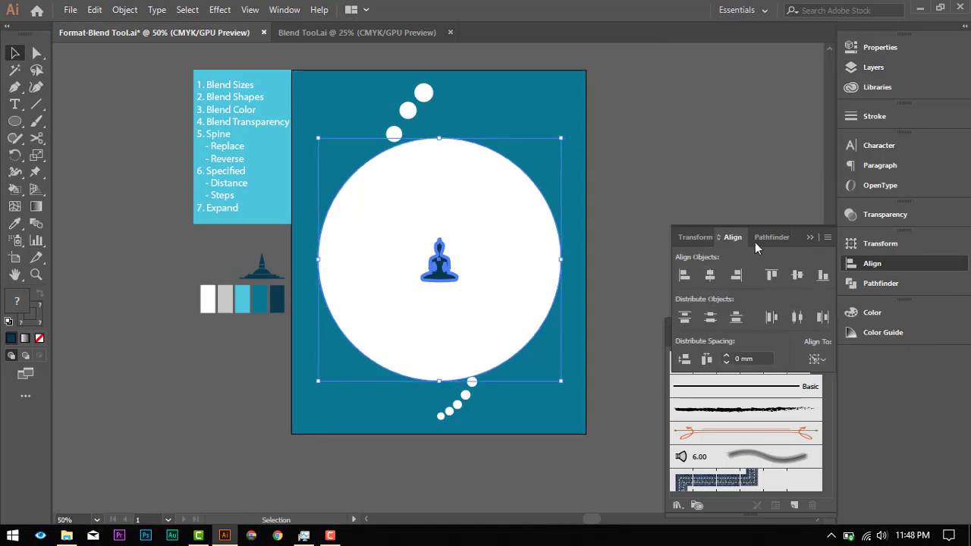
{"action": "left_click", "coordinate": [652, 206]}
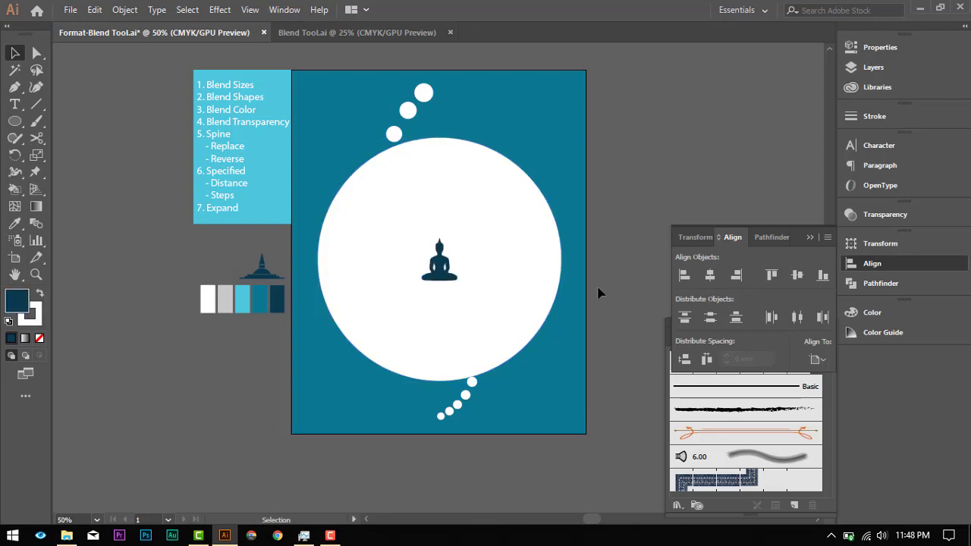
- Blend the Buddha silhouette with the large white circle using the Blend tool, and deselect the result
{"action": "left_click", "coordinate": [447, 266]}
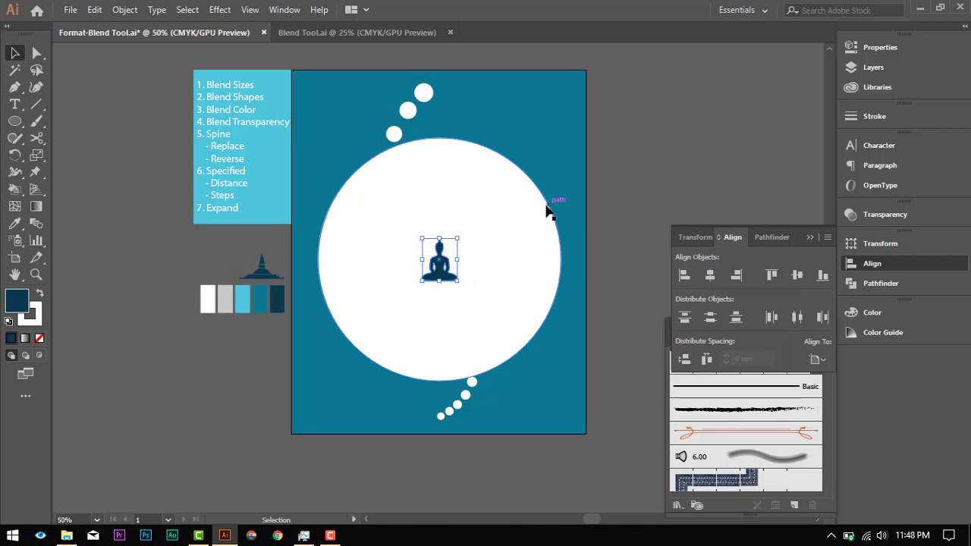
{"action": "left_click", "coordinate": [546, 208]}
{"action": "left_click", "coordinate": [441, 262]}
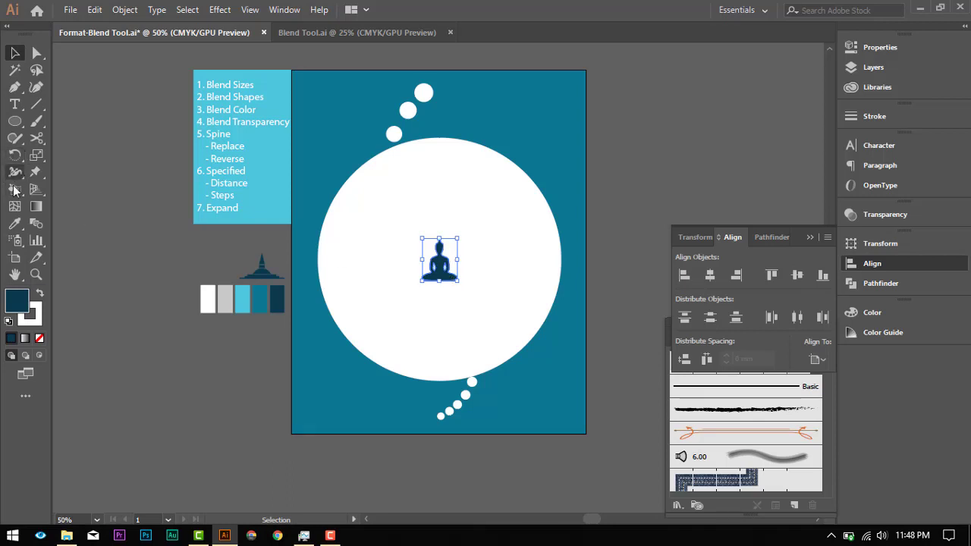
{"action": "left_click", "coordinate": [35, 223]}
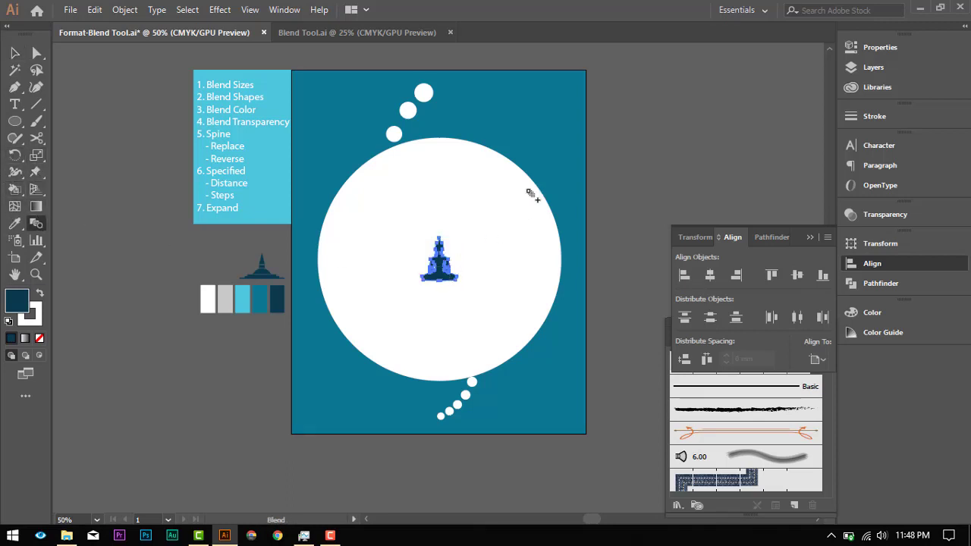
{"action": "left_click", "coordinate": [531, 194]}
{"action": "left_click", "coordinate": [14, 52]}
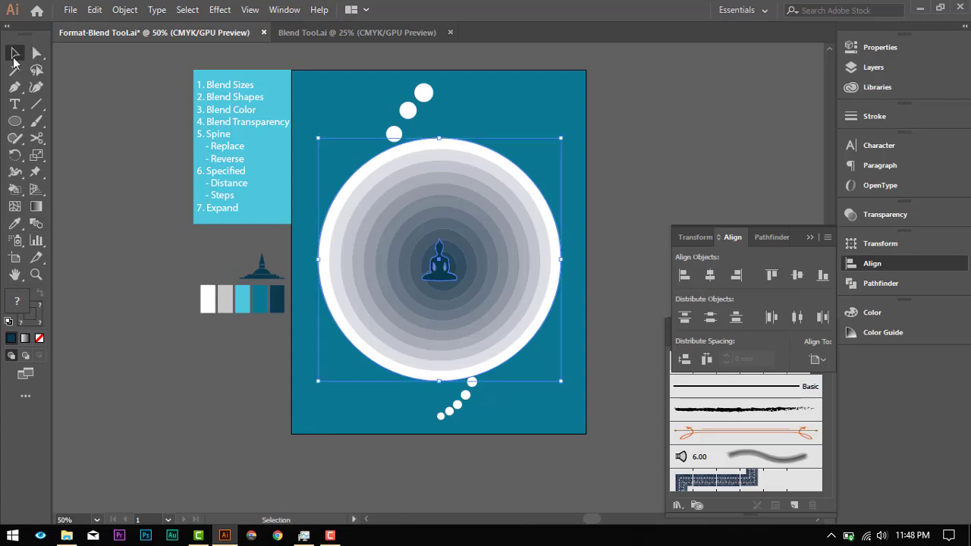
{"action": "left_click", "coordinate": [175, 262]}
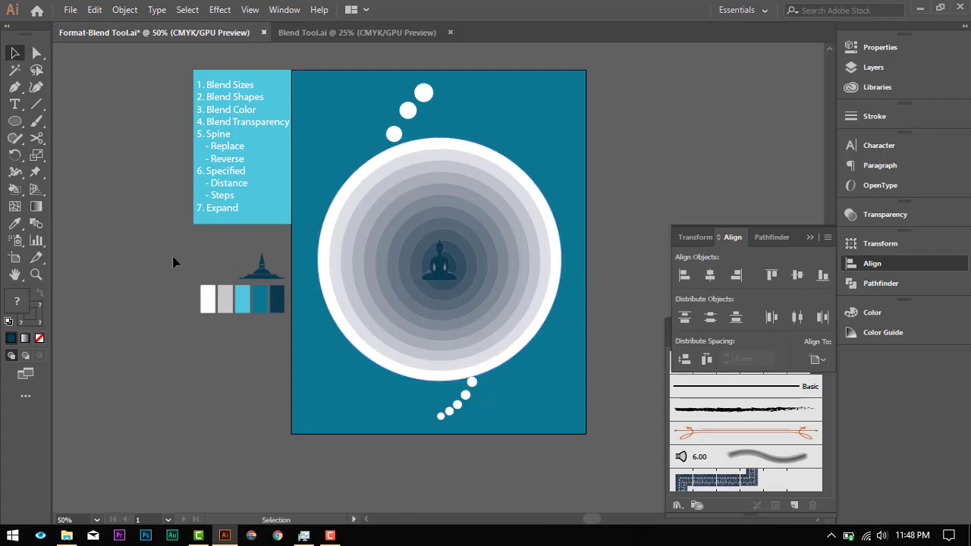
- Release the blend between the Buddha silhouette and the large white circle, and deselect the separated objects
{"action": "left_click", "coordinate": [444, 279]}
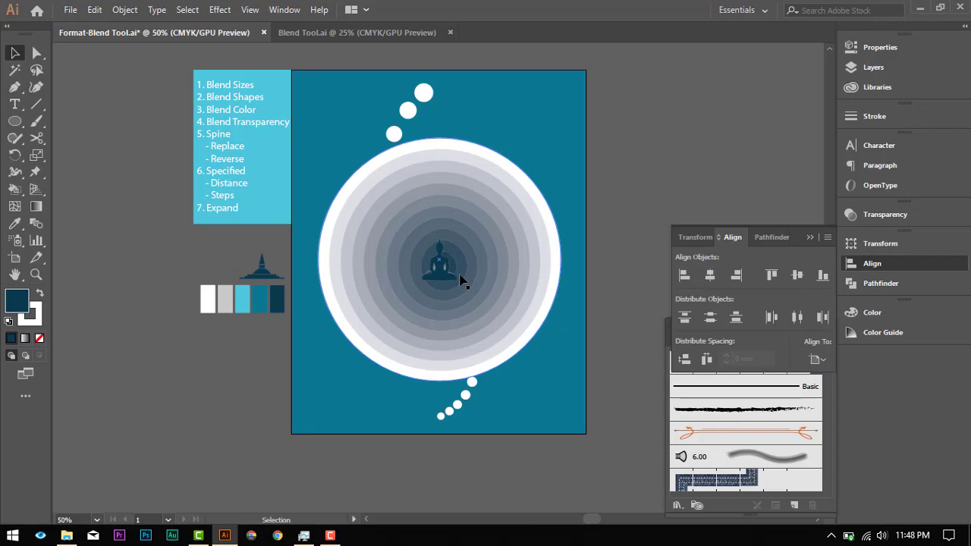
{"action": "left_click_drag", "start_coordinate": [462, 281], "coordinate": [449, 277]}
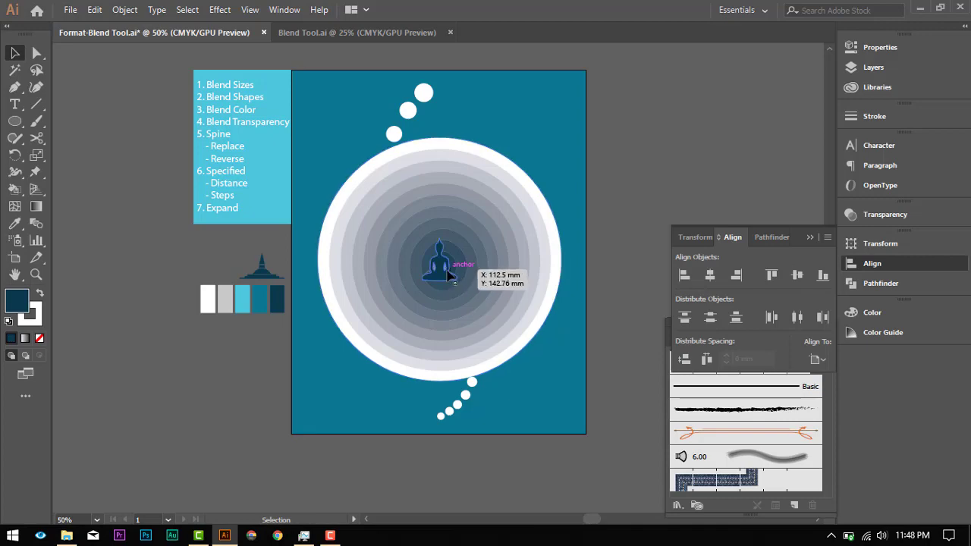
{"action": "scroll", "coordinate": [448, 275], "scroll_direction": "up", "scroll_amount": 4}
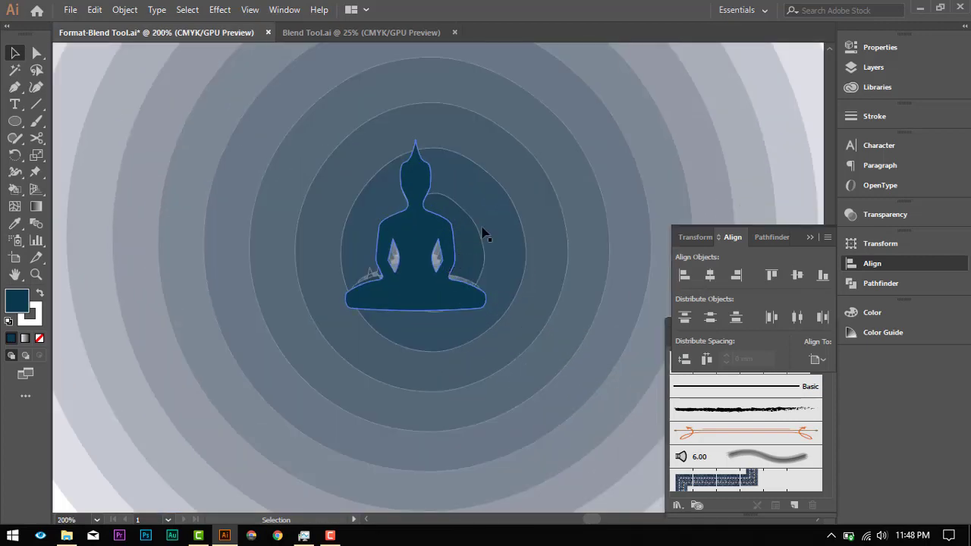
{"action": "scroll", "coordinate": [449, 247], "scroll_direction": "down", "scroll_amount": 4}
{"action": "scroll", "coordinate": [446, 246], "scroll_direction": "up", "scroll_amount": 5}
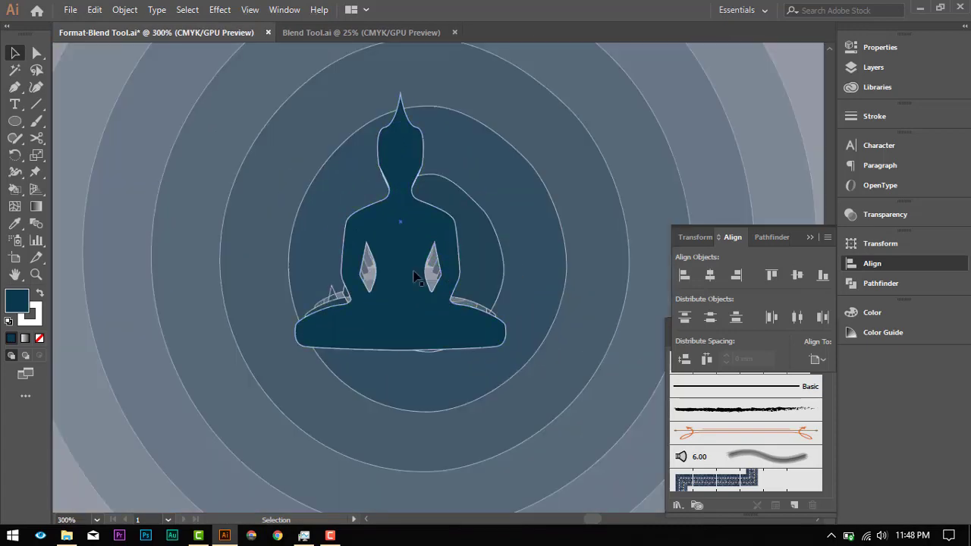
{"action": "scroll", "coordinate": [418, 297], "scroll_direction": "down", "scroll_amount": 4}
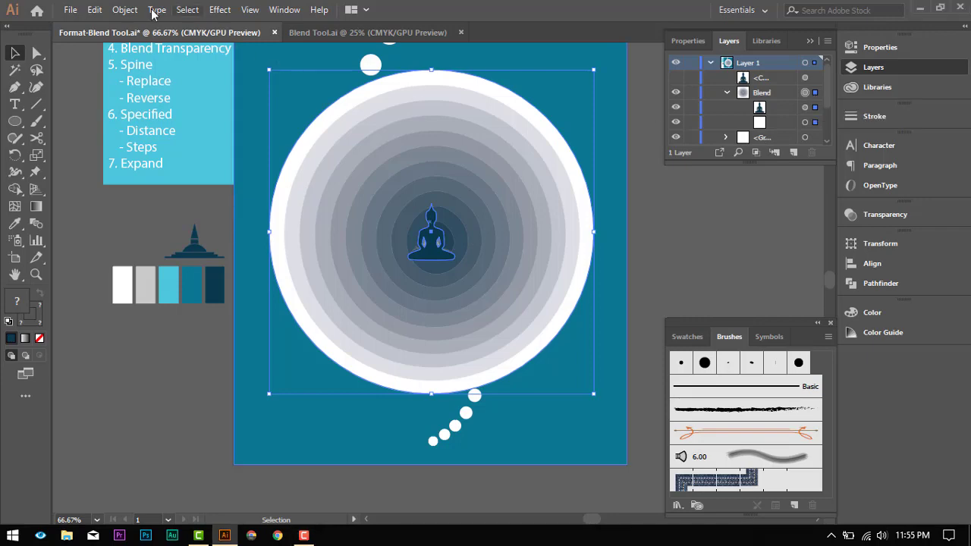
{"action": "left_click", "coordinate": [125, 10]}
{"action": "mouse_move", "coordinate": [215, 374]}
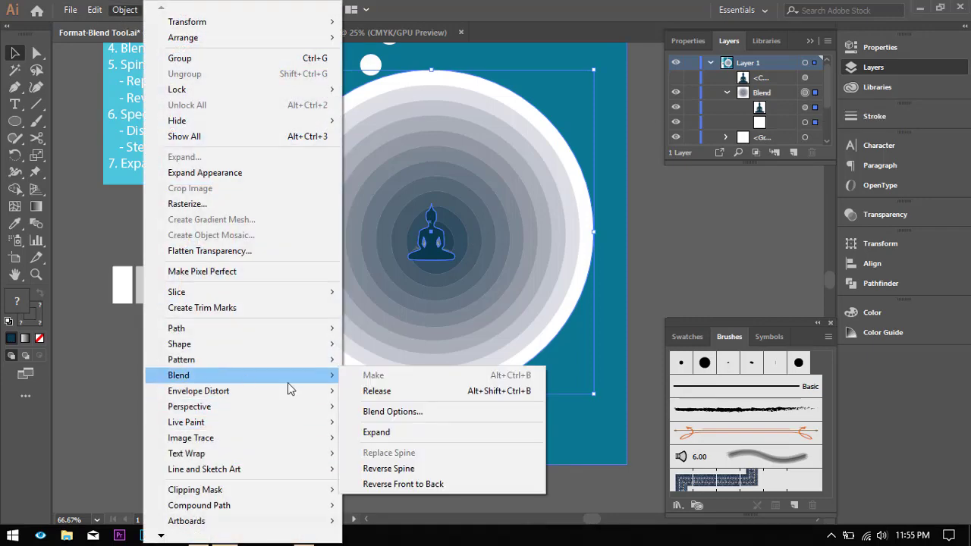
{"action": "left_click", "coordinate": [383, 396]}
{"action": "left_click", "coordinate": [713, 294]}
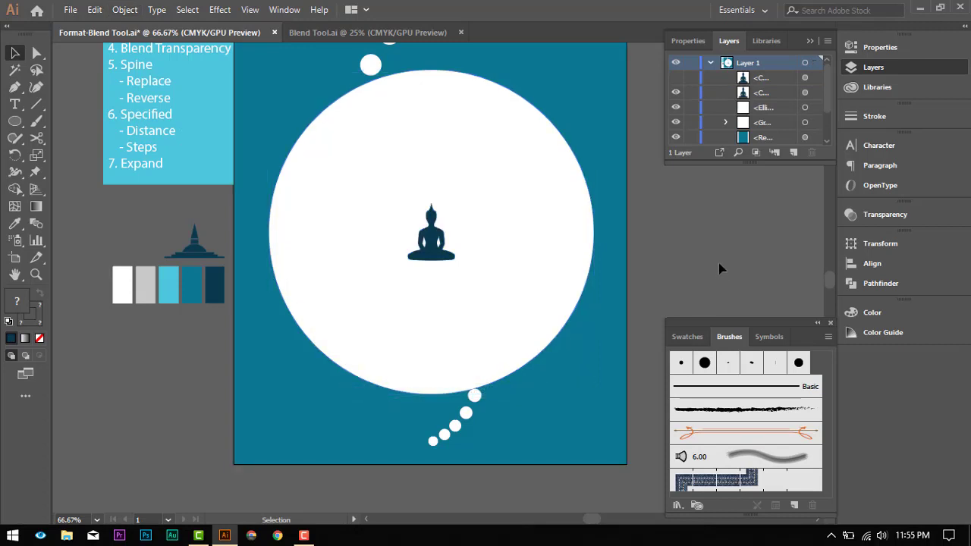
- Duplicate the Buddha silhouette in place, directly in front of the original
{"action": "left_click", "coordinate": [429, 242]}
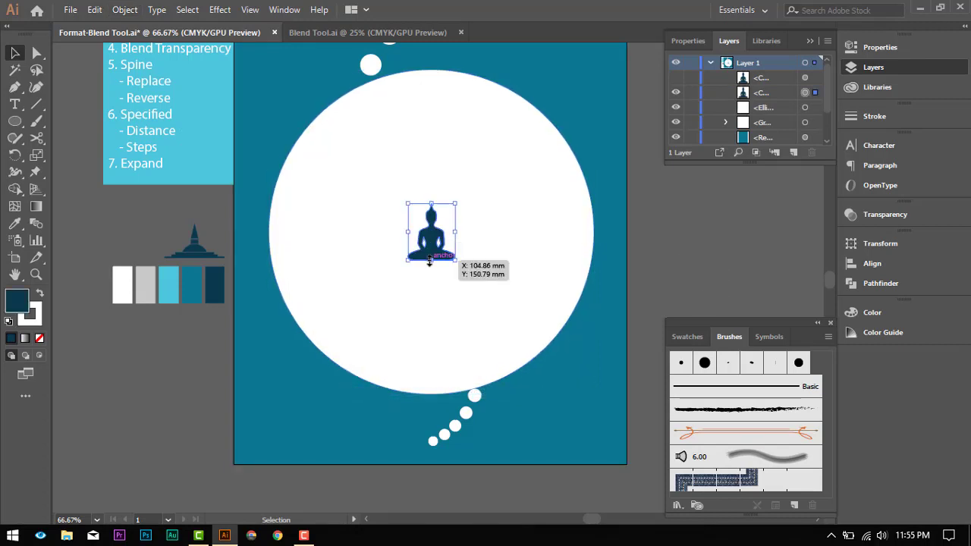
{"action": "scroll", "coordinate": [429, 260], "scroll_direction": "up", "scroll_amount": 2}
{"action": "key", "text": "ctrl+0"}
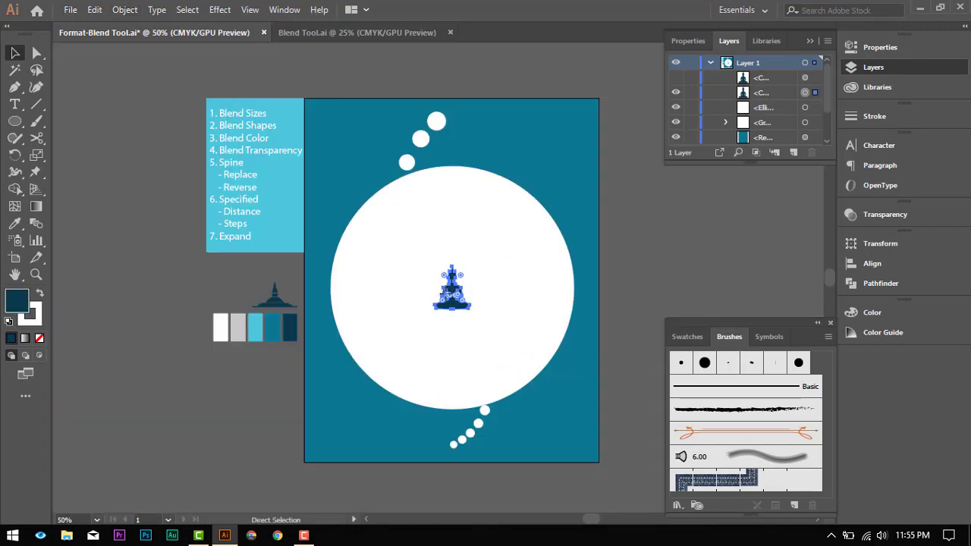
{"action": "key", "text": "ctrl+f"}
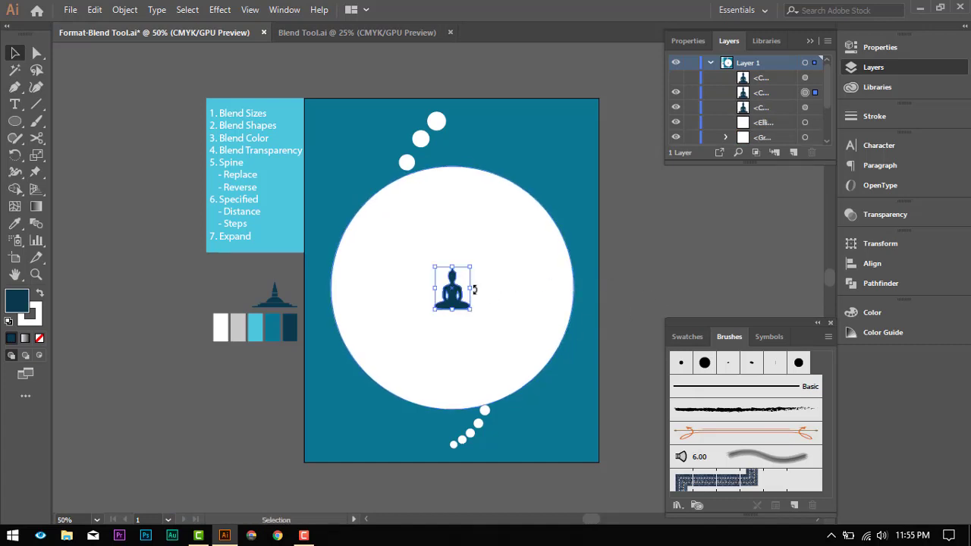
- Merge the two arm gaps into the body of the front Buddha copy with the Shape Builder tool
{"action": "scroll", "coordinate": [461, 299], "scroll_direction": "up", "scroll_amount": 7}
{"action": "left_click", "coordinate": [14, 189]}
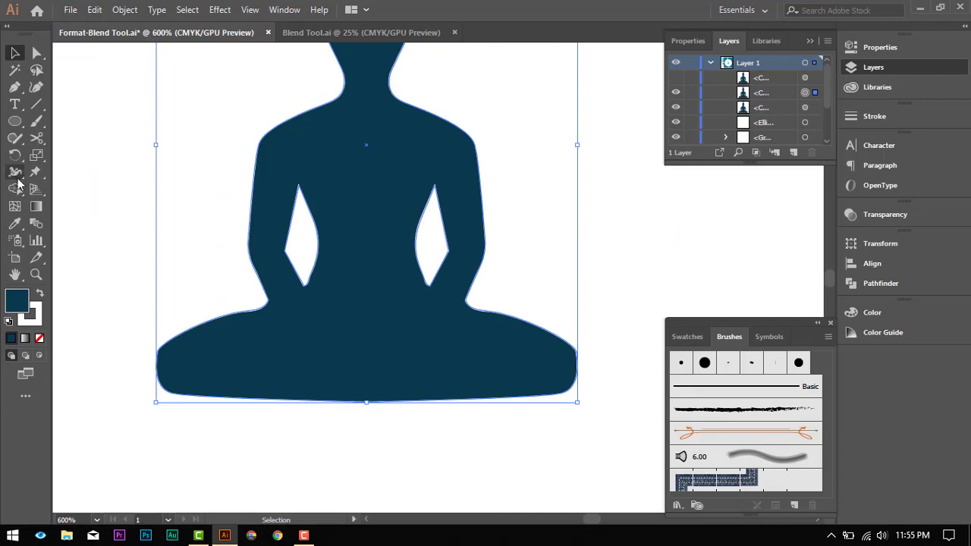
{"action": "mouse_move", "coordinate": [461, 224]}
{"action": "left_mouse_down"}
{"action": "mouse_move", "coordinate": [438, 237]}
{"action": "mouse_move", "coordinate": [292, 220]}
{"action": "left_mouse_up"}
{"action": "left_click", "coordinate": [15, 53]}
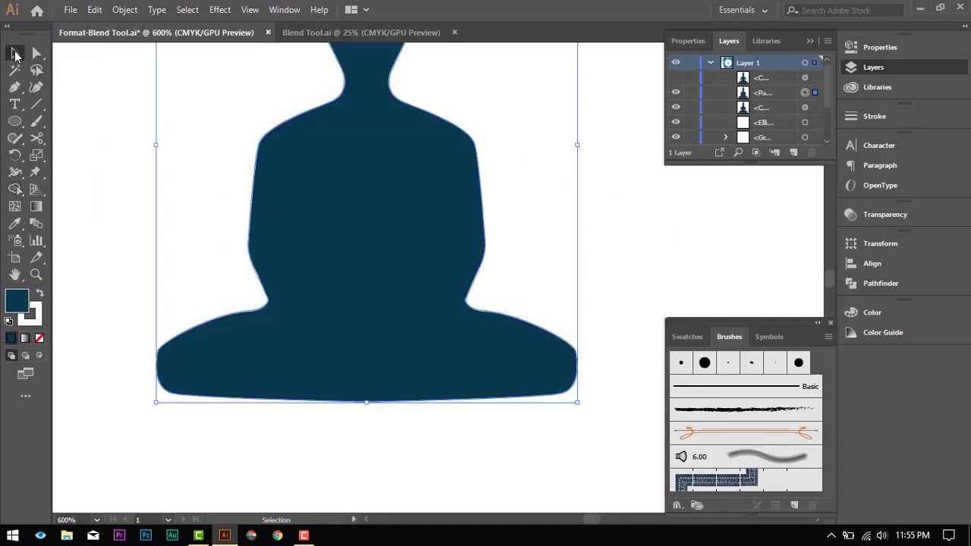
- Hide the original Buddha silhouette with the arm gaps and move it above the solid copy in the layer order
{"action": "left_click", "coordinate": [815, 107]}
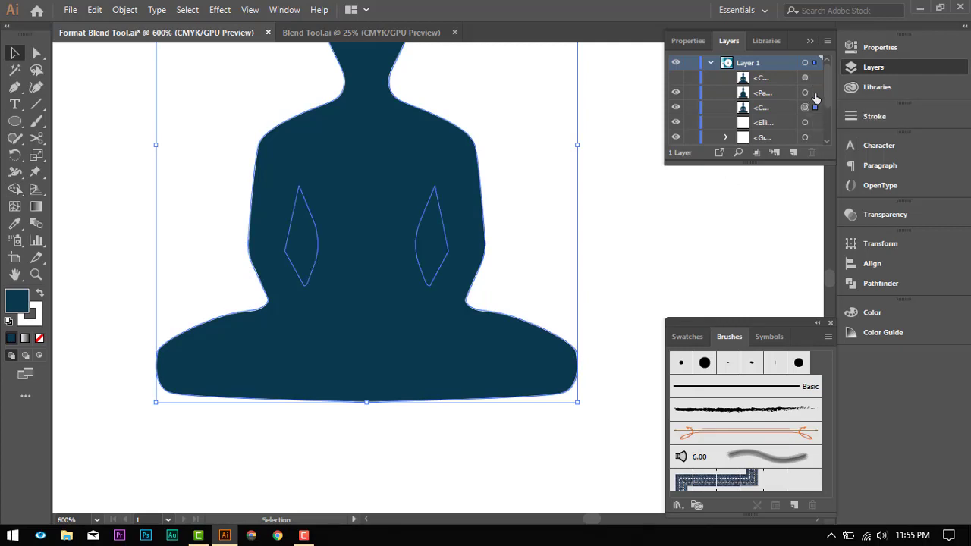
{"action": "left_click", "coordinate": [676, 108]}
{"action": "left_click_drag", "start_coordinate": [781, 110], "coordinate": [774, 85]}
- Blend the solid Buddha silhouette with the large white circle using the Blend tool, and deselect the result
{"action": "scroll", "coordinate": [515, 185], "scroll_direction": "down", "scroll_amount": 3}
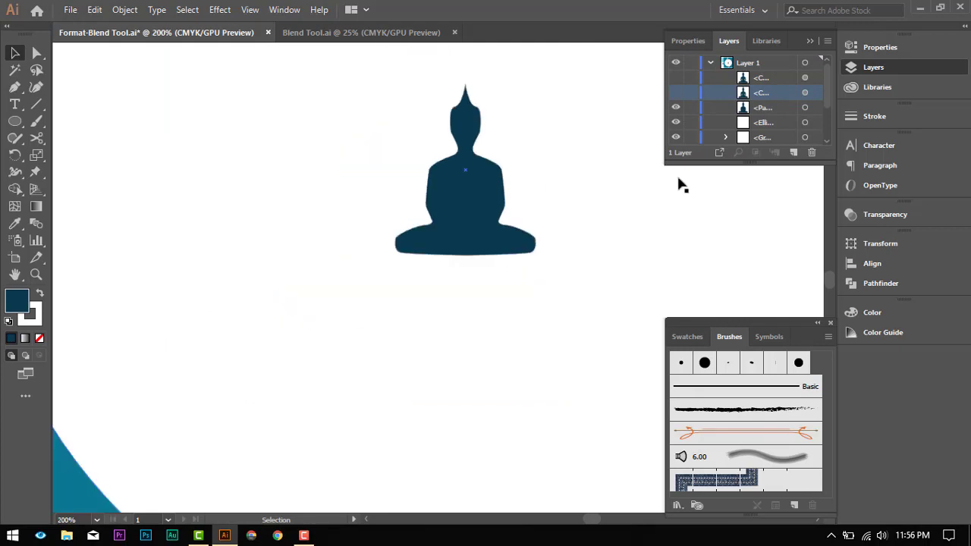
{"action": "scroll", "coordinate": [520, 258], "scroll_direction": "down", "scroll_amount": 4}
{"action": "scroll", "coordinate": [511, 260], "scroll_direction": "up", "scroll_amount": 1}
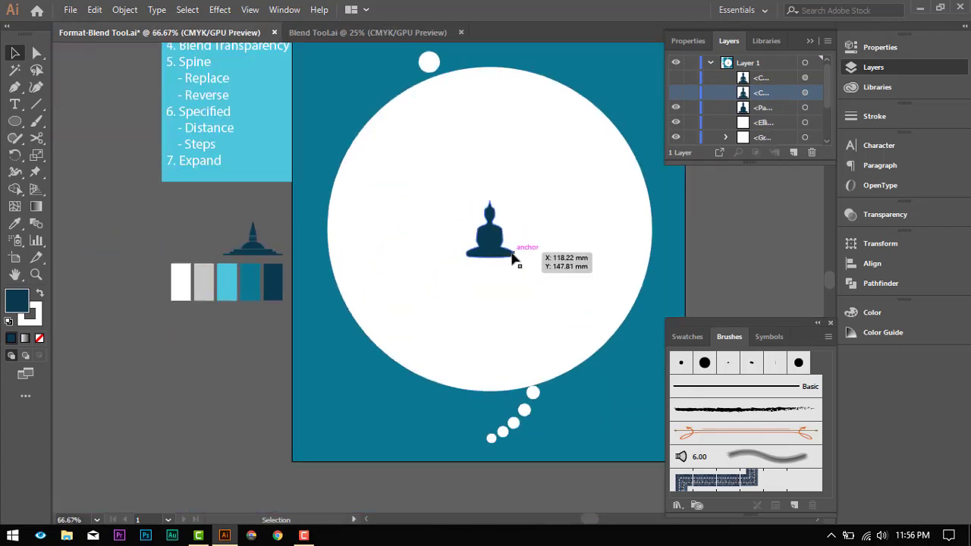
{"action": "left_click", "coordinate": [500, 244]}
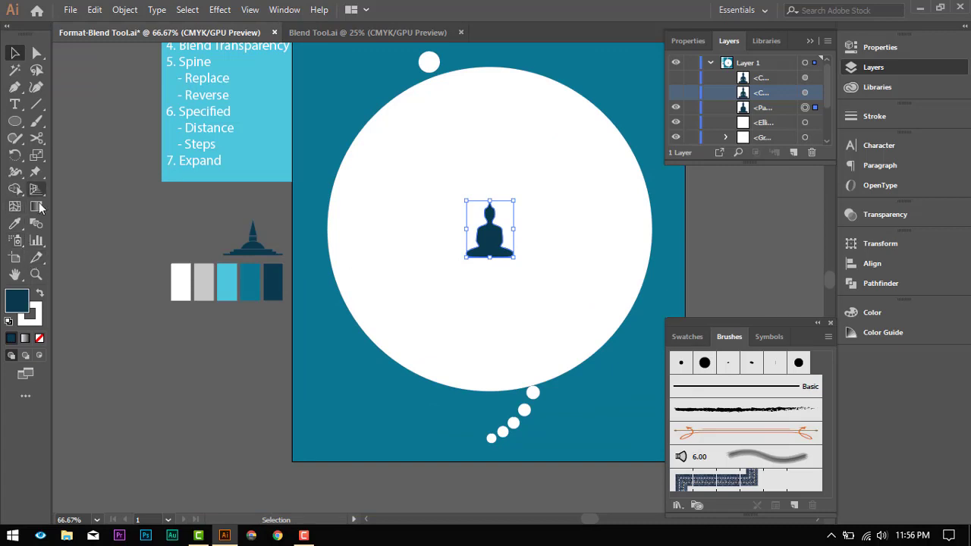
{"action": "left_click", "coordinate": [35, 223]}
{"action": "left_click", "coordinate": [491, 237]}
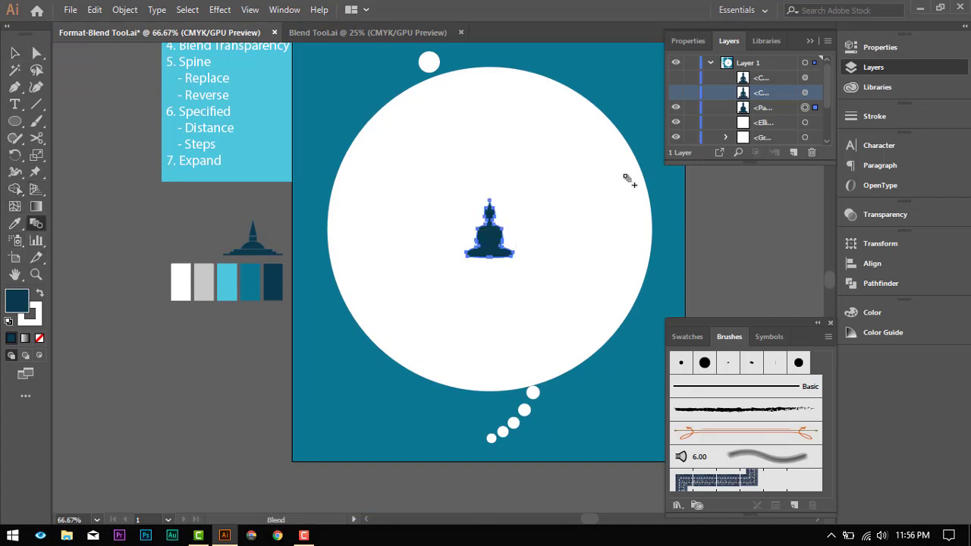
{"action": "left_click", "coordinate": [629, 182]}
{"action": "left_click", "coordinate": [14, 52]}
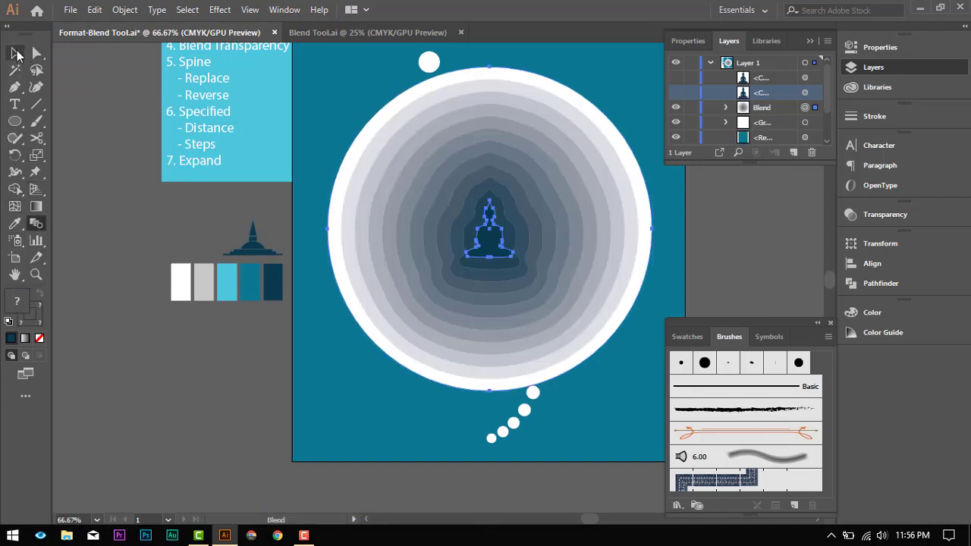
{"action": "left_click", "coordinate": [164, 419]}
- Show the hidden Buddha silhouette with the arm gaps on top of the new blend
{"action": "scroll", "coordinate": [533, 285], "scroll_direction": "up", "scroll_amount": 1}
{"action": "scroll", "coordinate": [533, 286], "scroll_direction": "down", "scroll_amount": 2}
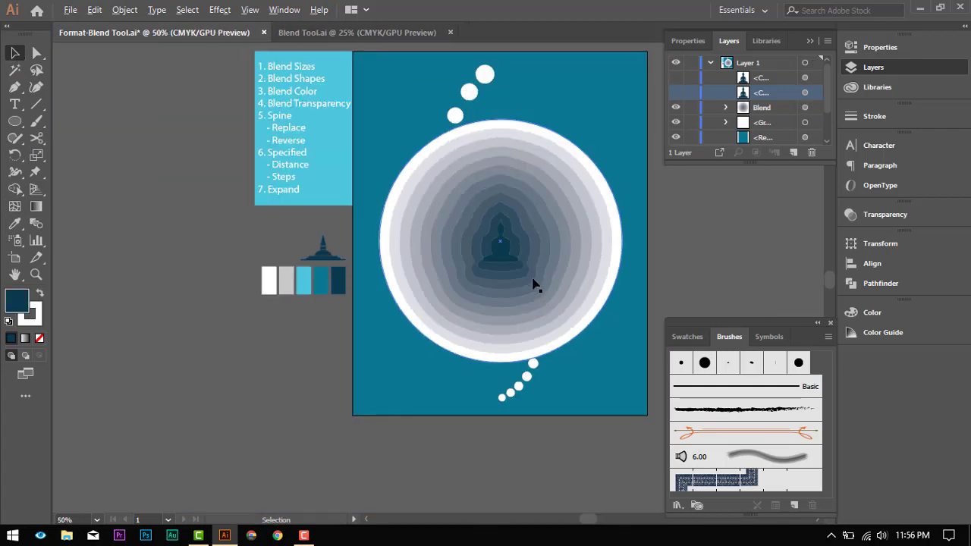
{"action": "scroll", "coordinate": [575, 260], "scroll_direction": "up", "scroll_amount": 1}
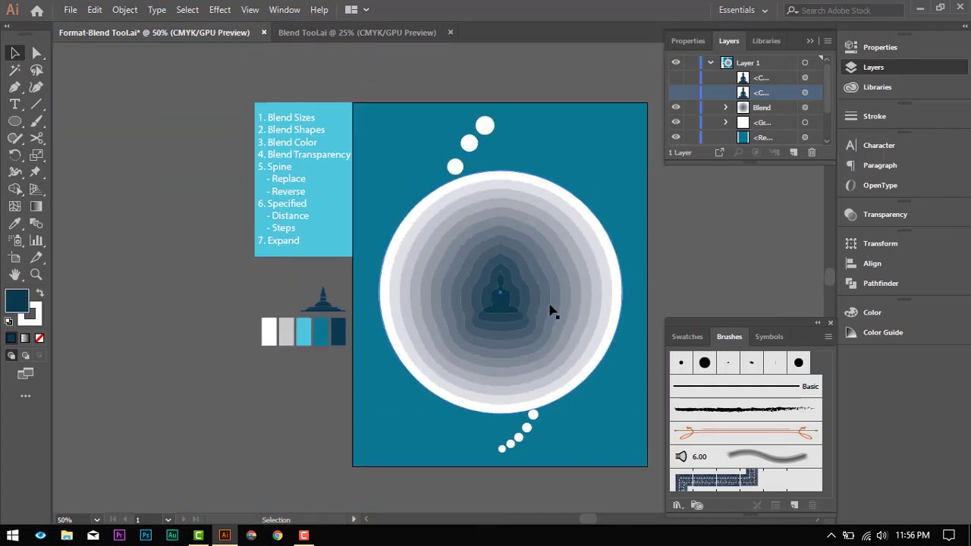
{"action": "scroll", "coordinate": [528, 322], "scroll_direction": "up", "scroll_amount": 1}
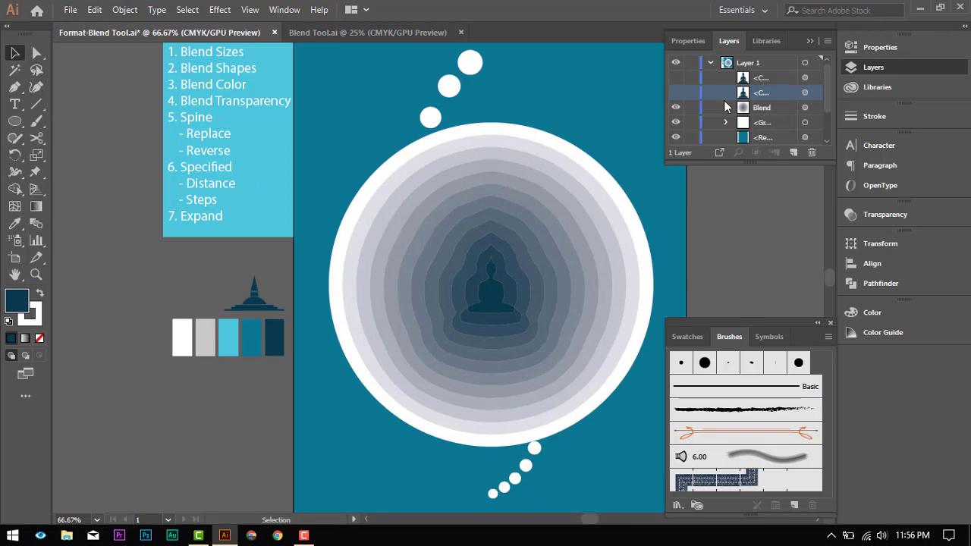
{"action": "left_click", "coordinate": [676, 92]}
- Examine the Buddha silhouette and the surrounding blend rings both close up and in the whole poster
{"action": "scroll", "coordinate": [510, 305], "scroll_direction": "up", "scroll_amount": 3}
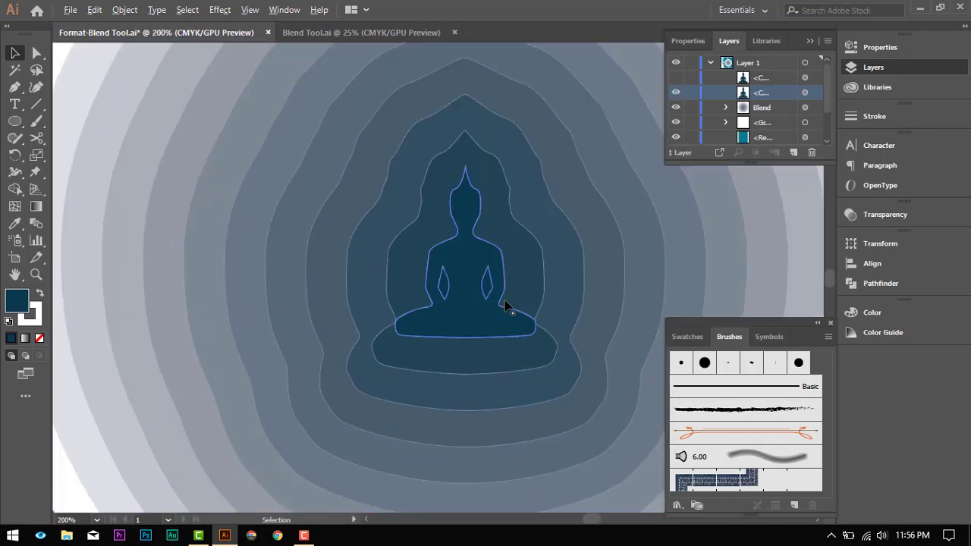
{"action": "scroll", "coordinate": [497, 285], "scroll_direction": "down", "scroll_amount": 2}
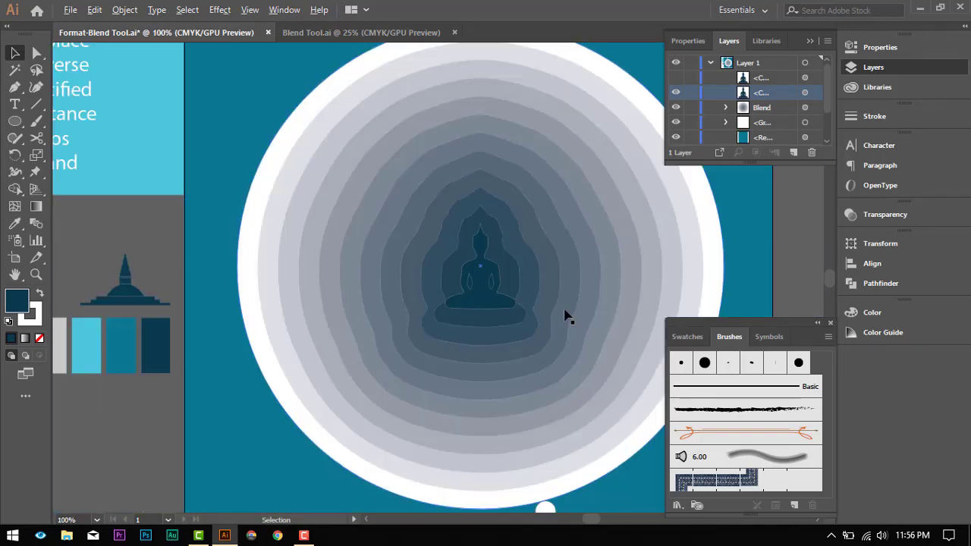
{"action": "scroll", "coordinate": [563, 318], "scroll_direction": "down", "scroll_amount": 3}
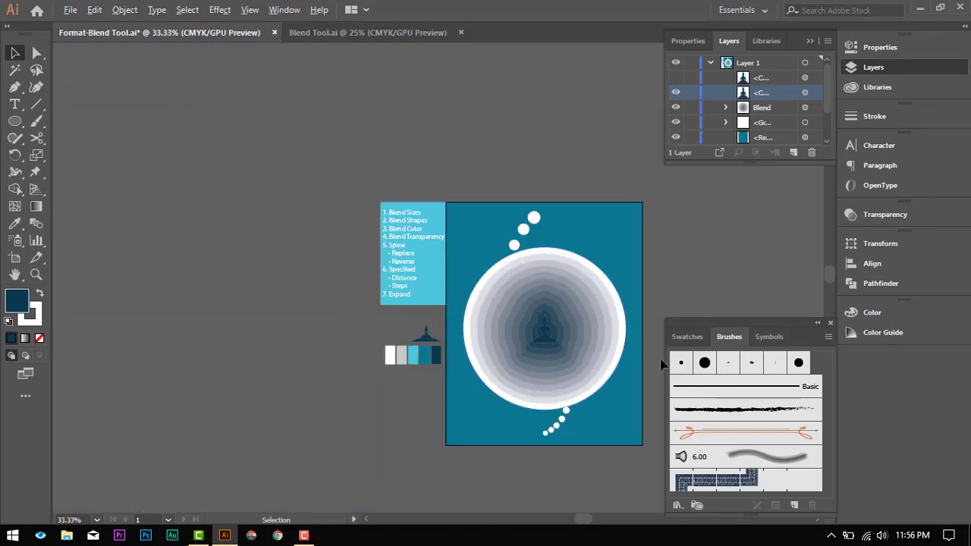
{"action": "scroll", "coordinate": [662, 363], "scroll_direction": "up", "scroll_amount": 1}
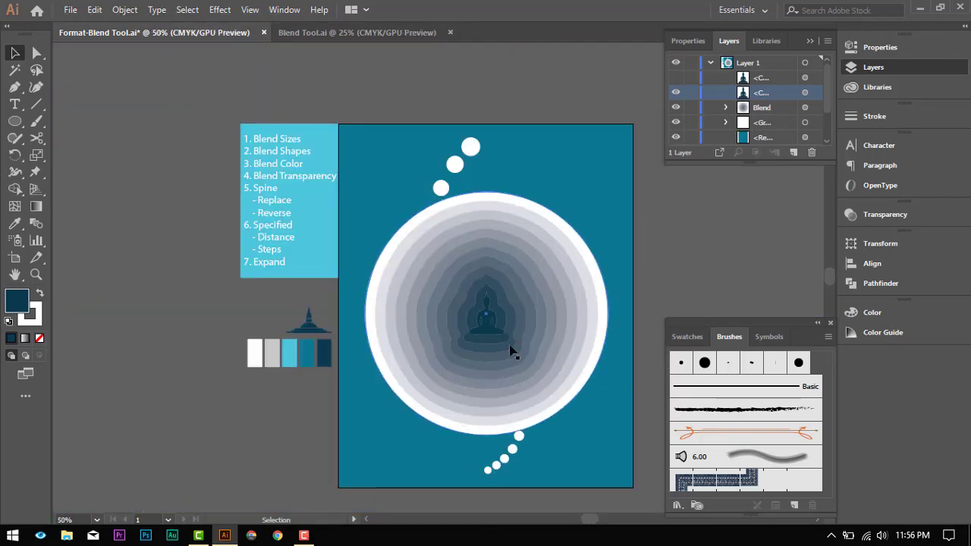
{"action": "scroll", "coordinate": [531, 390], "scroll_direction": "down", "scroll_amount": 1}
{"action": "scroll", "coordinate": [531, 390], "scroll_direction": "up", "scroll_amount": 3}
{"action": "scroll", "coordinate": [530, 390], "scroll_direction": "down", "scroll_amount": 3}
{"action": "scroll", "coordinate": [531, 390], "scroll_direction": "up", "scroll_amount": 3}
{"action": "scroll", "coordinate": [530, 390], "scroll_direction": "down", "scroll_amount": 2}
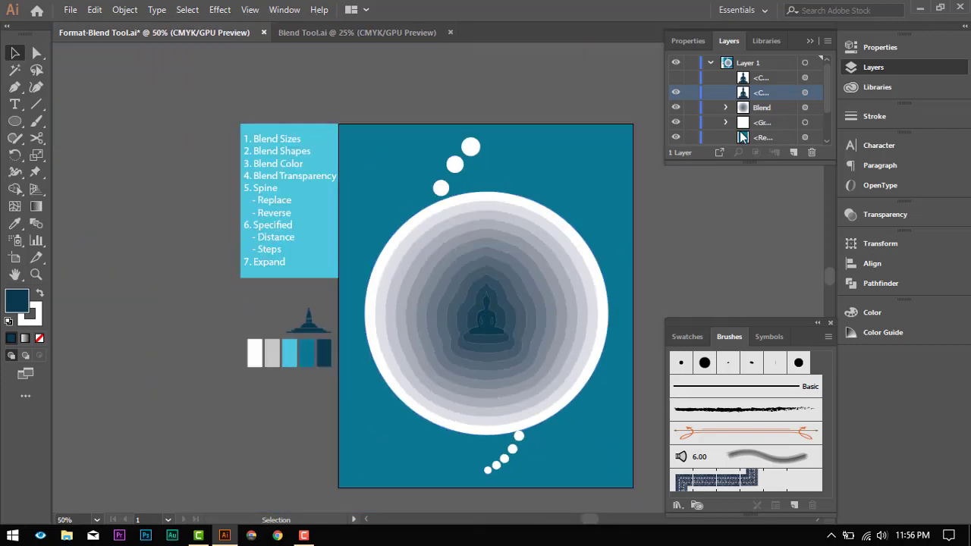
{"action": "scroll", "coordinate": [528, 326], "scroll_direction": "up", "scroll_amount": 2}
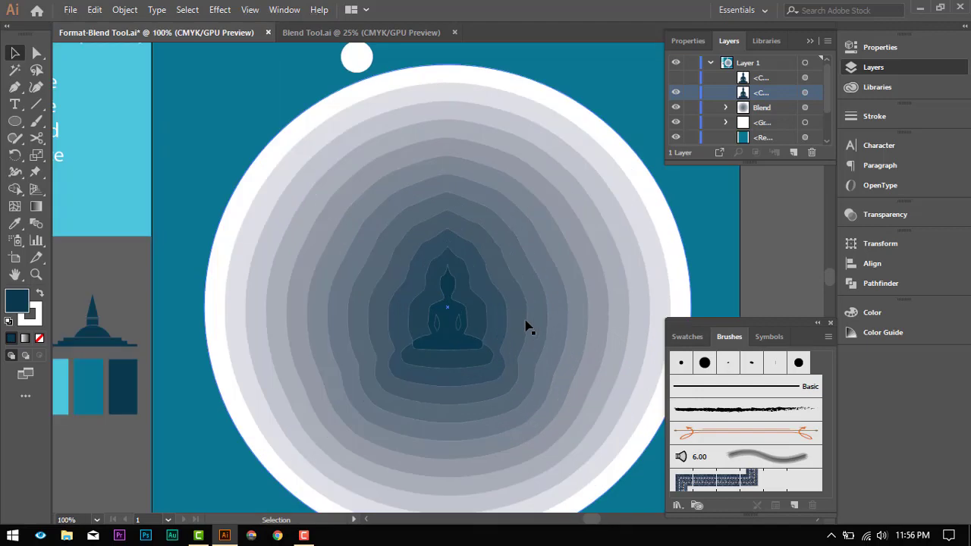
{"action": "scroll", "coordinate": [528, 326], "scroll_direction": "down", "scroll_amount": 2}
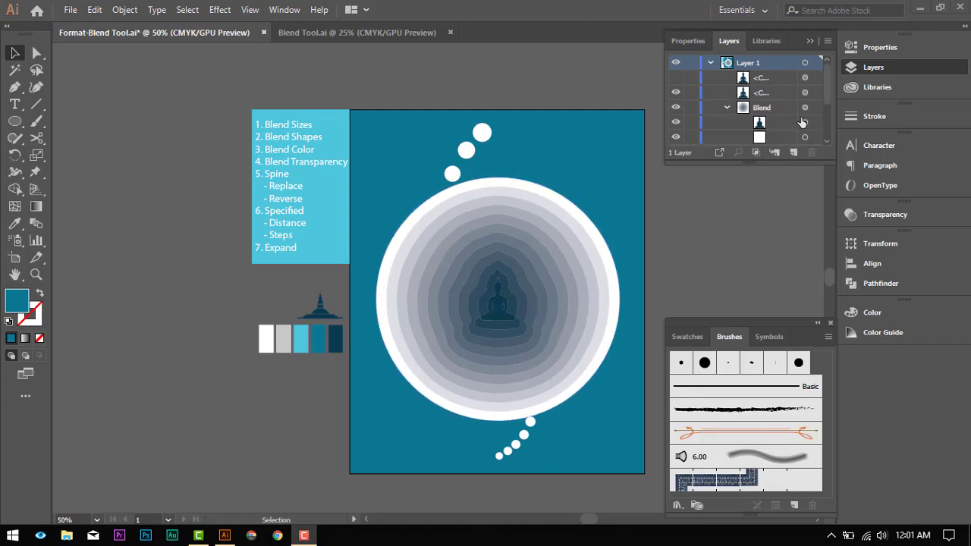
{"action": "scroll", "coordinate": [802, 122], "scroll_direction": "down", "scroll_amount": 3}
{"action": "scroll", "coordinate": [812, 99], "scroll_direction": "up", "scroll_amount": 3}
- Select the blend and recolour it with the darkest navy palette swatch using the Eyedropper tool
{"action": "left_click", "coordinate": [814, 122]}
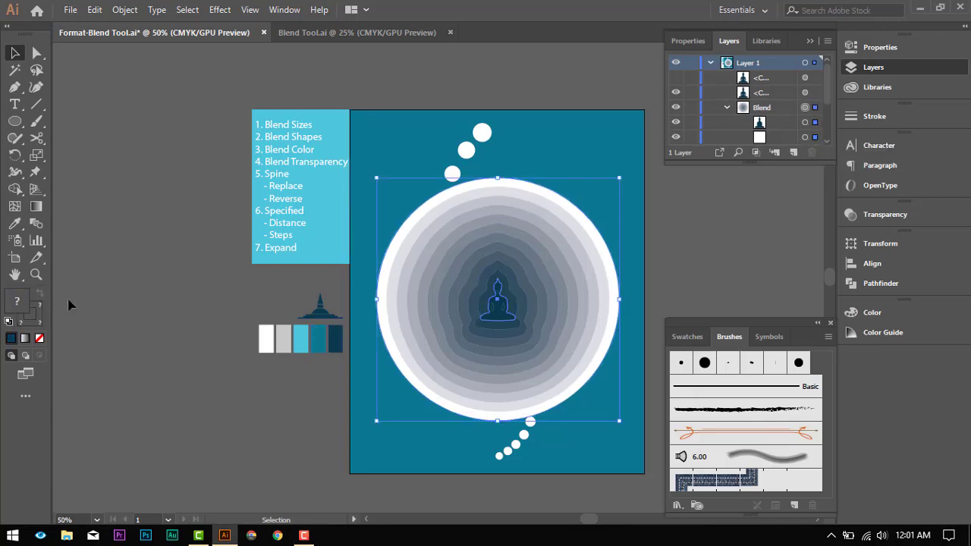
{"action": "left_click", "coordinate": [14, 223]}
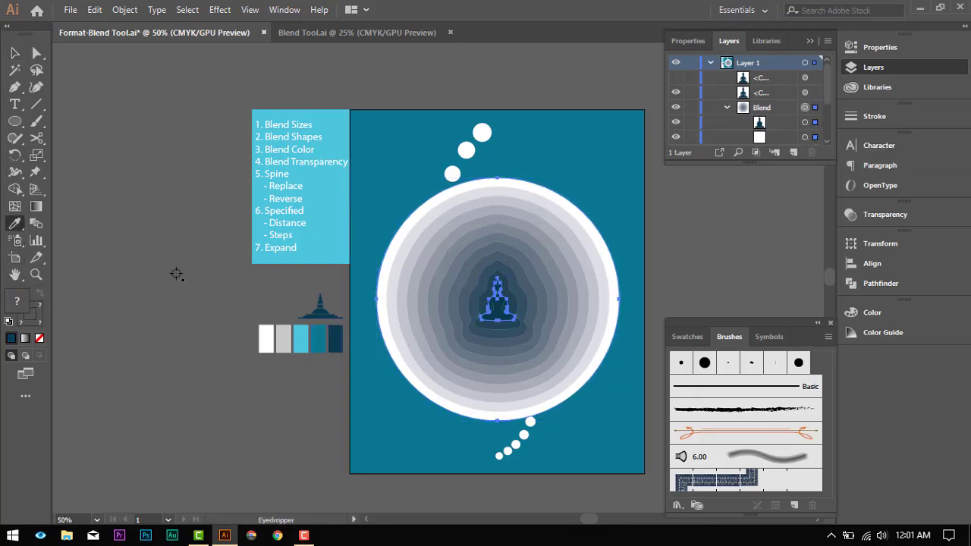
{"action": "left_click", "coordinate": [336, 339]}
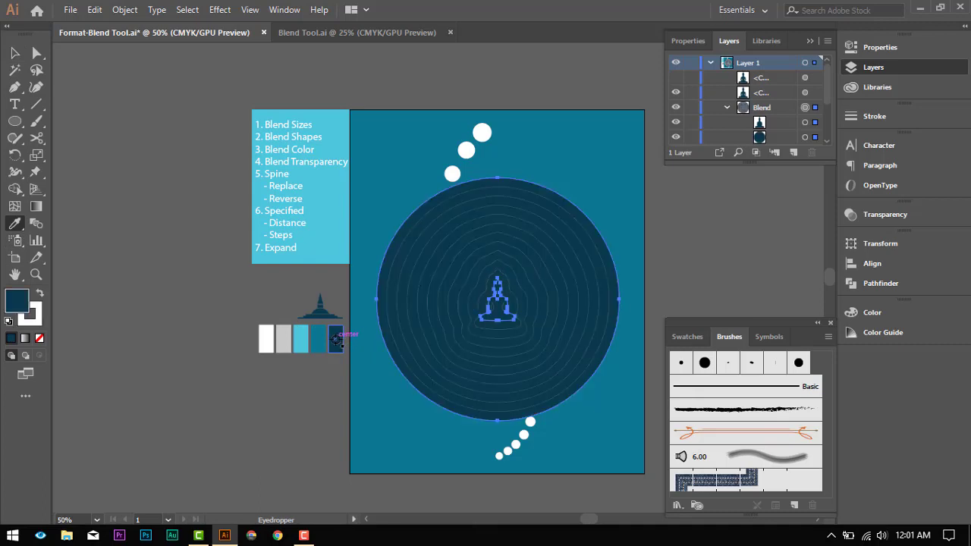
{"action": "left_click", "coordinate": [14, 53]}
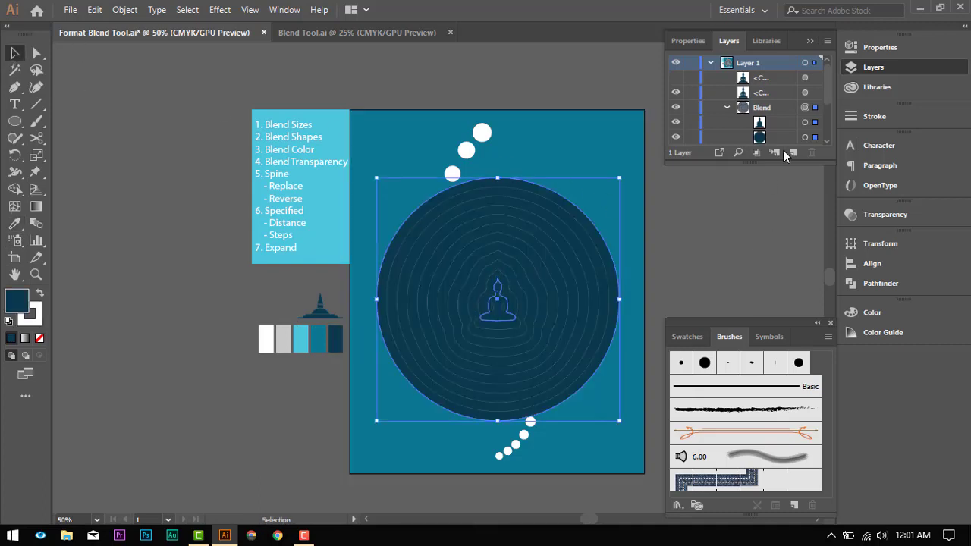
- Select only the Buddha silhouette inside the blend and set its stroke weight to 2 pt
{"action": "left_click", "coordinate": [814, 122]}
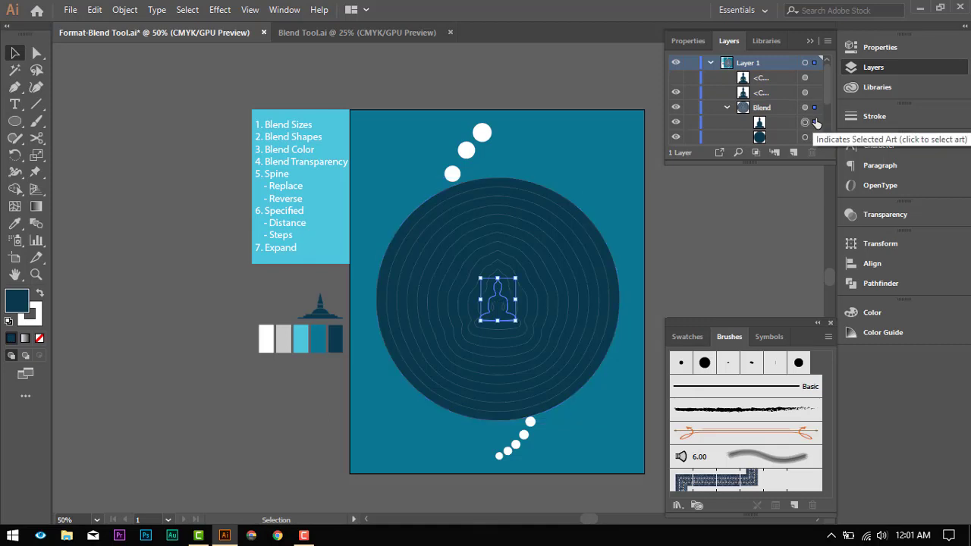
{"action": "left_click", "coordinate": [889, 116]}
{"action": "left_click", "coordinate": [724, 130]}
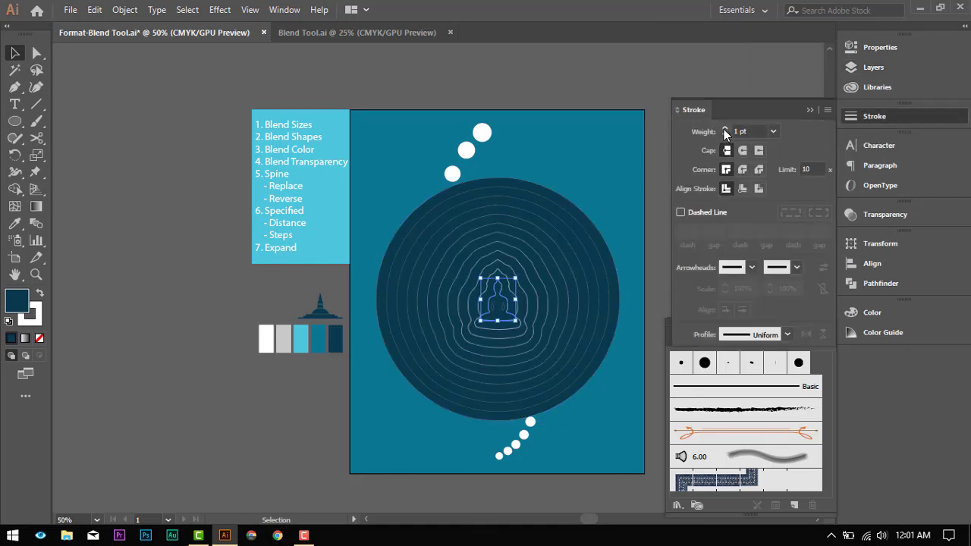
{"action": "left_click", "coordinate": [724, 130]}
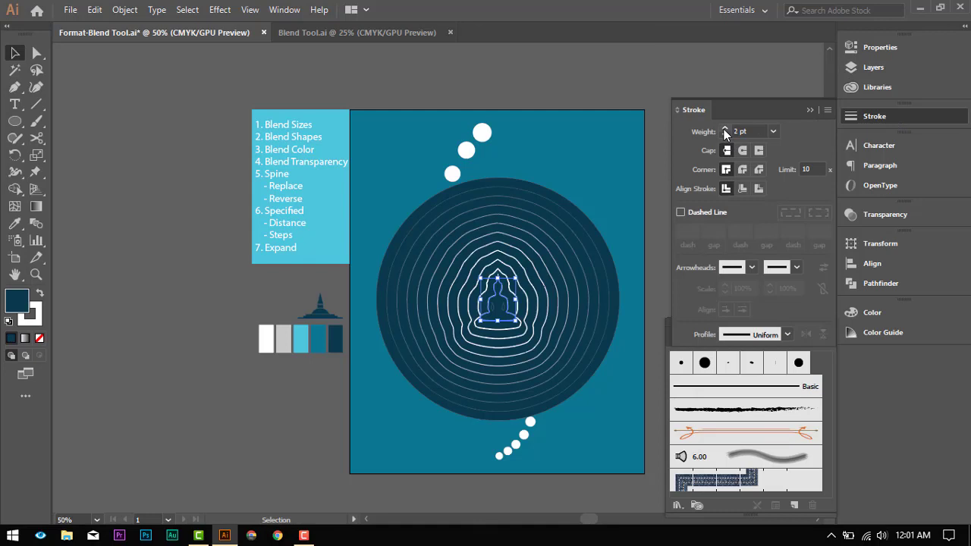
- Select only the outer circle inside the blend and check its stroke weight
{"action": "left_click", "coordinate": [659, 228]}
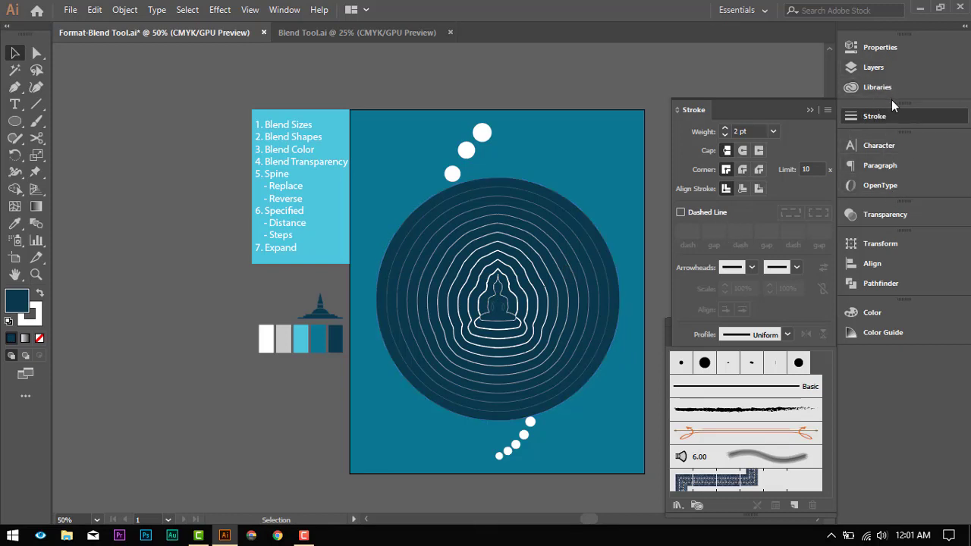
{"action": "left_click", "coordinate": [895, 67]}
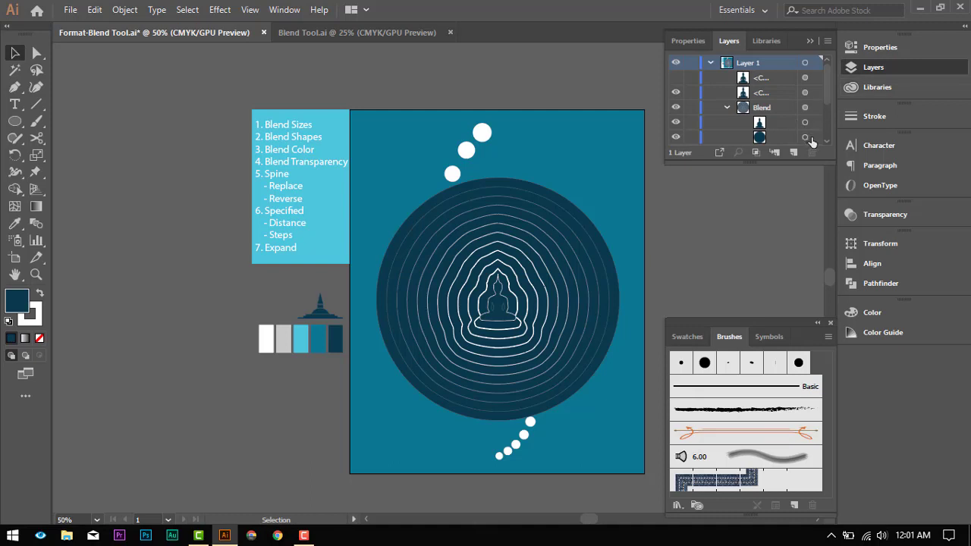
{"action": "left_click", "coordinate": [806, 138]}
{"action": "left_click", "coordinate": [874, 117]}
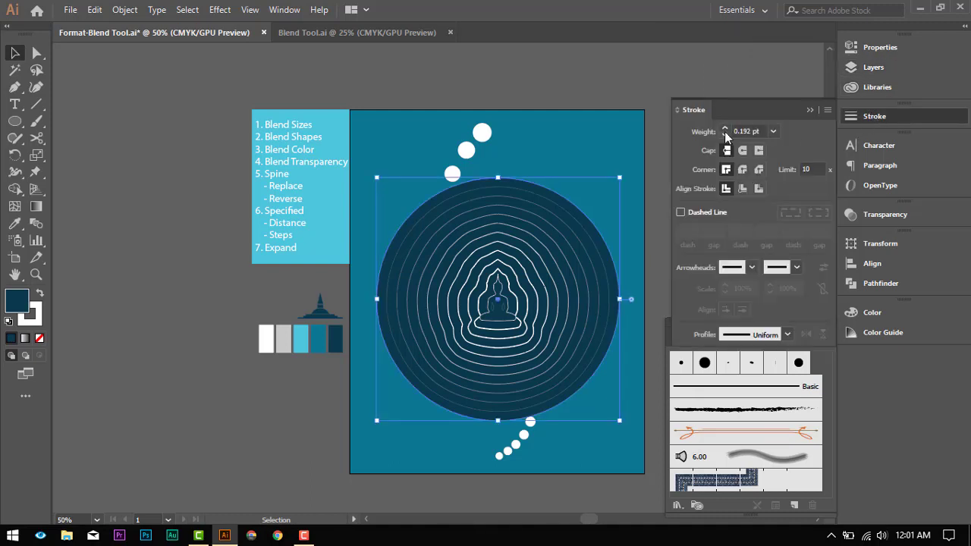
{"action": "left_click", "coordinate": [680, 73]}
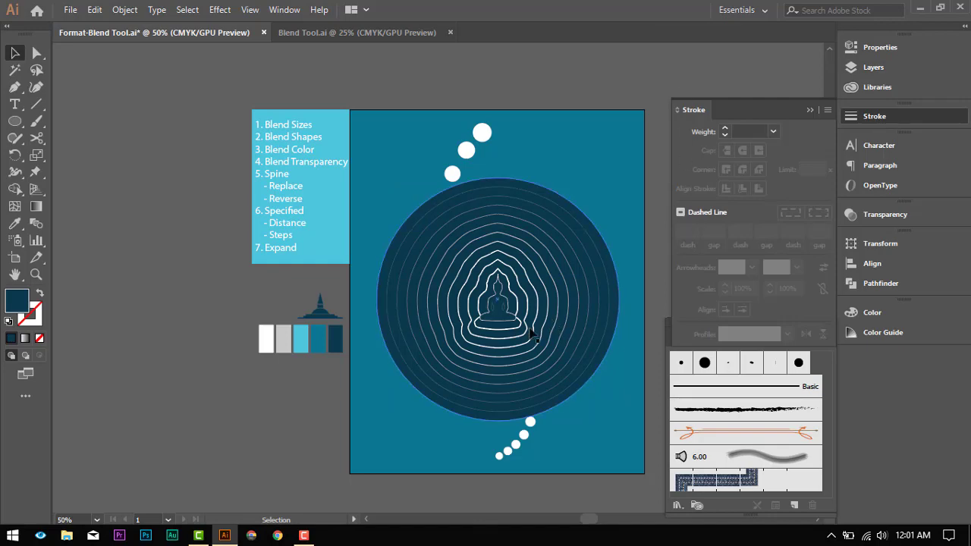
- Show the hidden duplicate of the Buddha silhouette above the blend and delete it, keeping one copy on top
{"action": "scroll", "coordinate": [494, 305], "scroll_direction": "up", "scroll_amount": 2}
{"action": "left_click", "coordinate": [499, 311]}
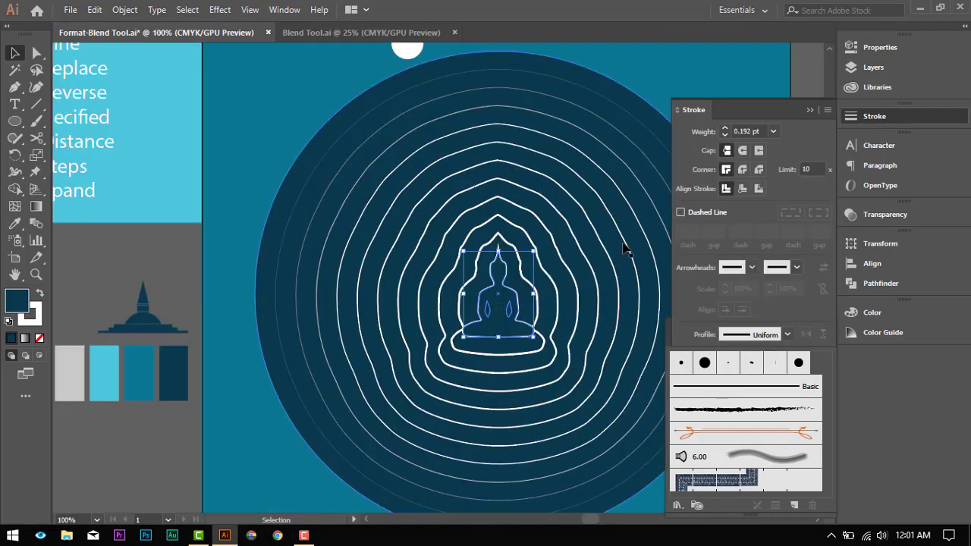
{"action": "left_click", "coordinate": [872, 67]}
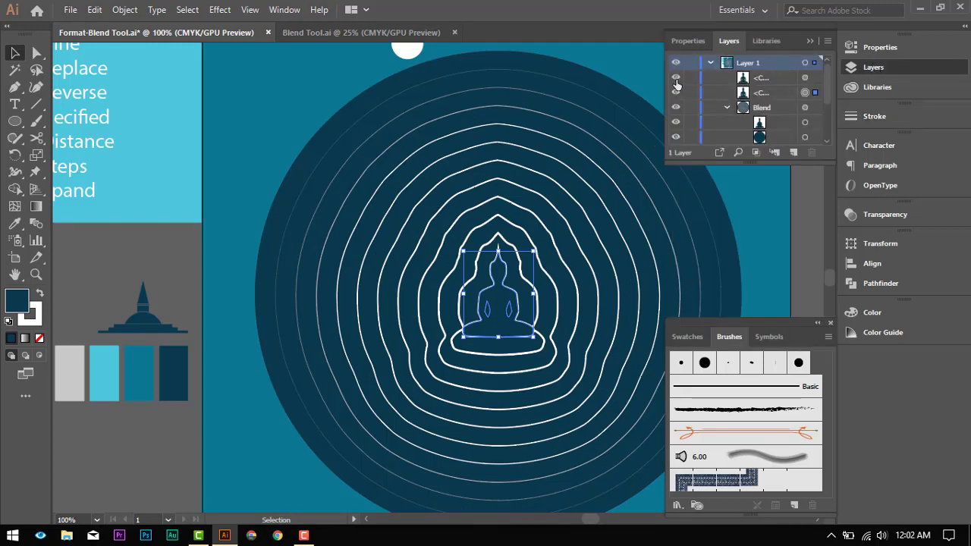
{"action": "left_click", "coordinate": [815, 78]}
{"action": "key", "text": "Delete"}
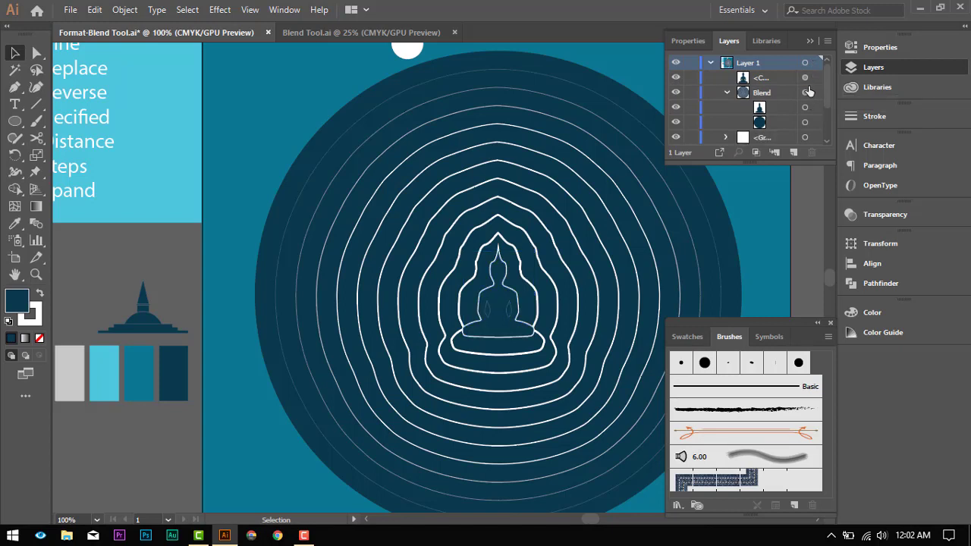
- Select the remaining Buddha silhouette above the blend and set its stroke weight to 1 pt
{"action": "left_click", "coordinate": [807, 78]}
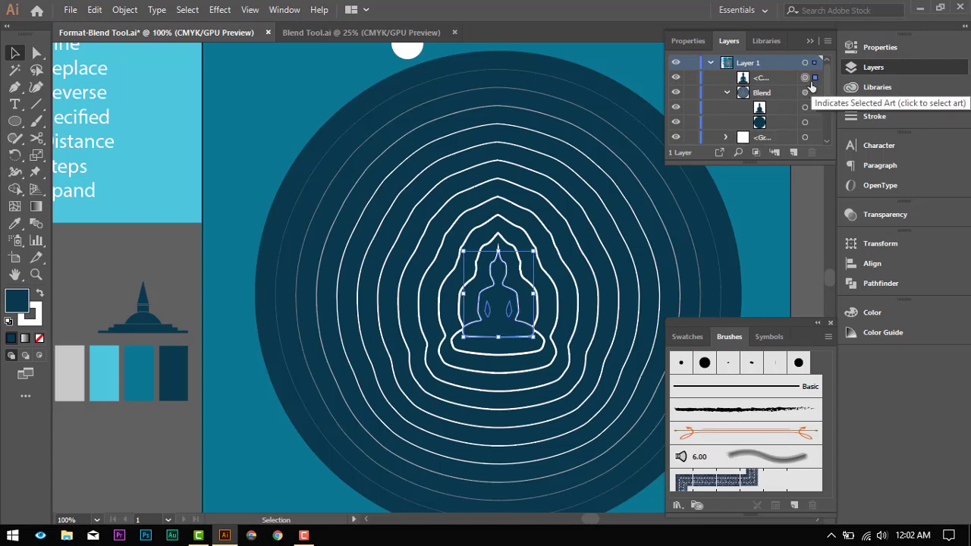
{"action": "left_click", "coordinate": [874, 116]}
{"action": "left_click", "coordinate": [726, 128]}
{"action": "left_click", "coordinate": [726, 128]}
{"action": "left_click", "coordinate": [726, 128]}
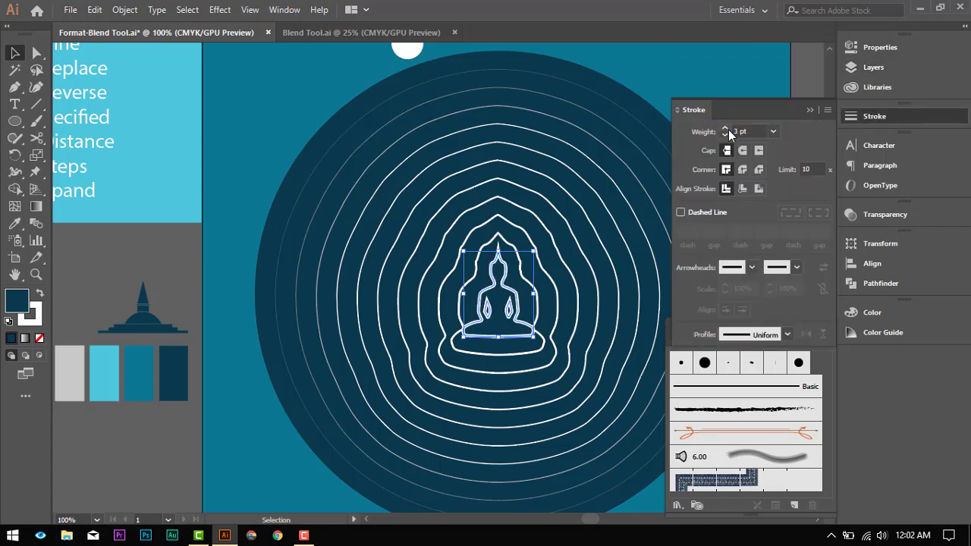
{"action": "left_click", "coordinate": [724, 135]}
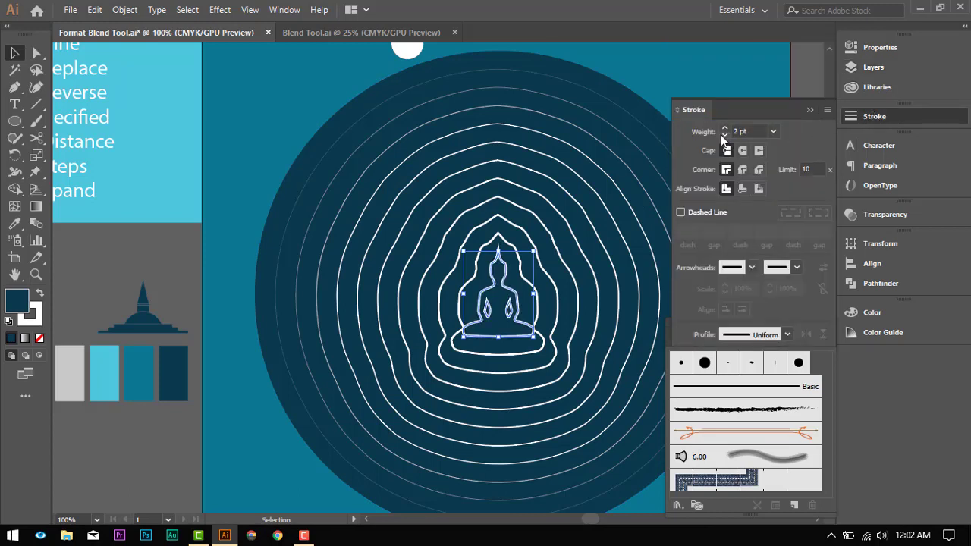
{"action": "left_click", "coordinate": [724, 135]}
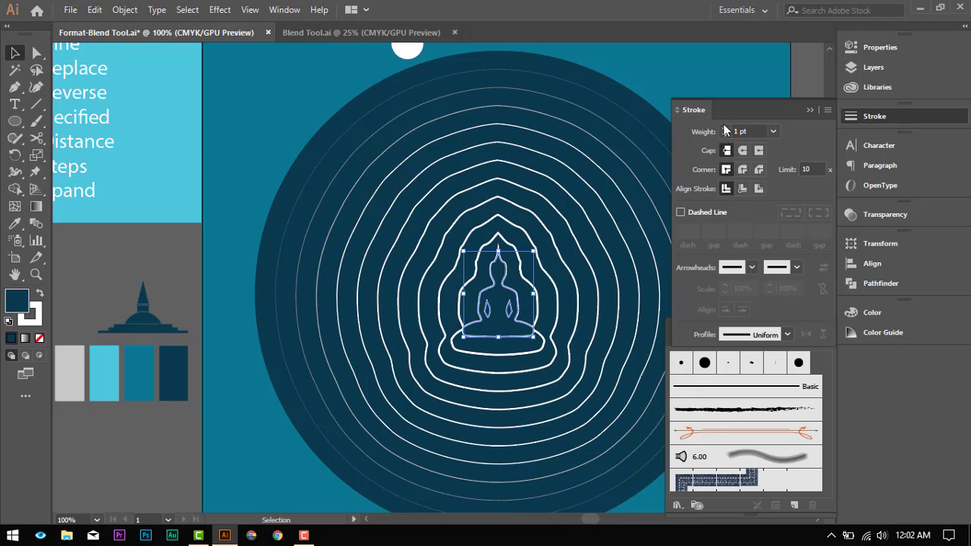
{"action": "left_click", "coordinate": [782, 86]}
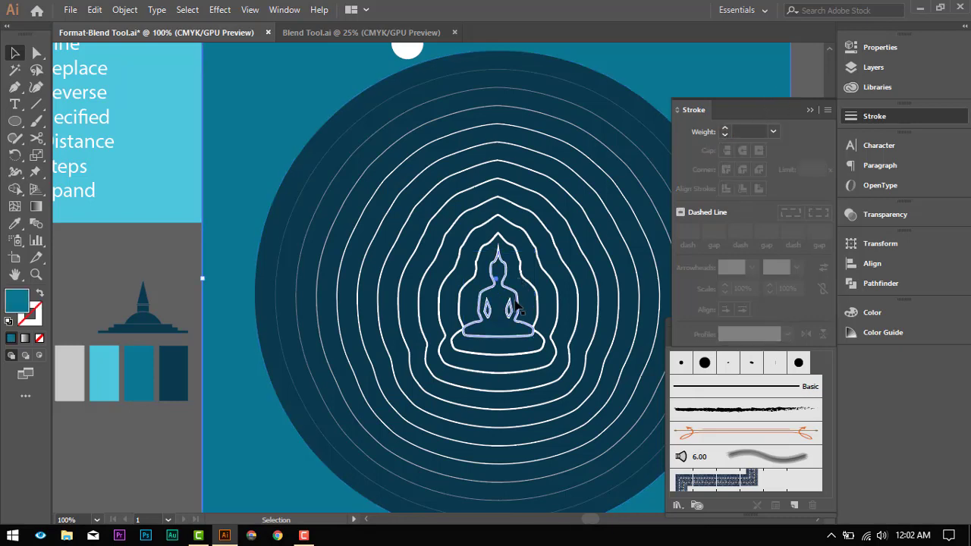
- Examine the outlined Buddha silhouette and its blend rings in the whole poster and closer up
{"action": "scroll", "coordinate": [517, 305], "scroll_direction": "down", "scroll_amount": 4}
{"action": "left_click", "coordinate": [274, 346]}
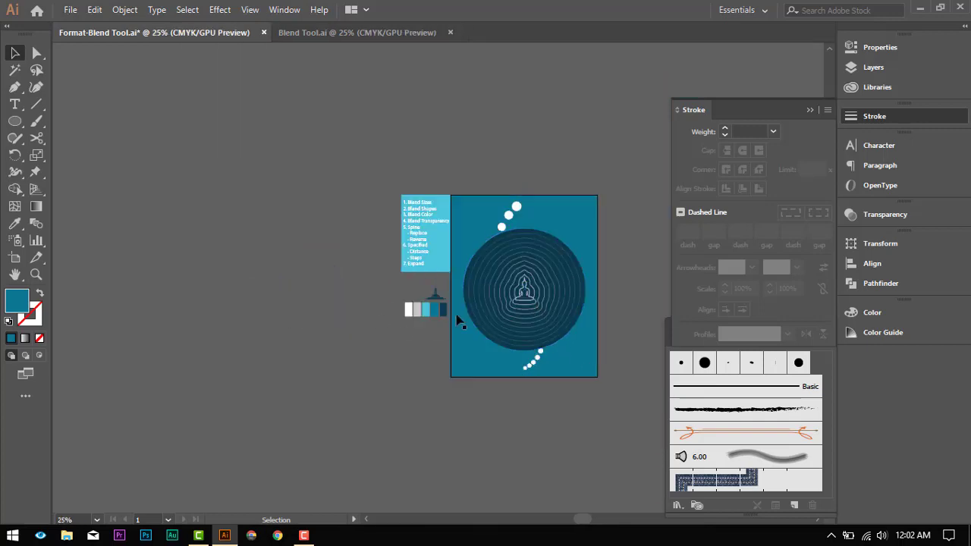
{"action": "scroll", "coordinate": [525, 302], "scroll_direction": "up", "scroll_amount": 2}
{"action": "scroll", "coordinate": [568, 373], "scroll_direction": "up", "scroll_amount": 3}
{"action": "scroll", "coordinate": [568, 372], "scroll_direction": "down", "scroll_amount": 3}
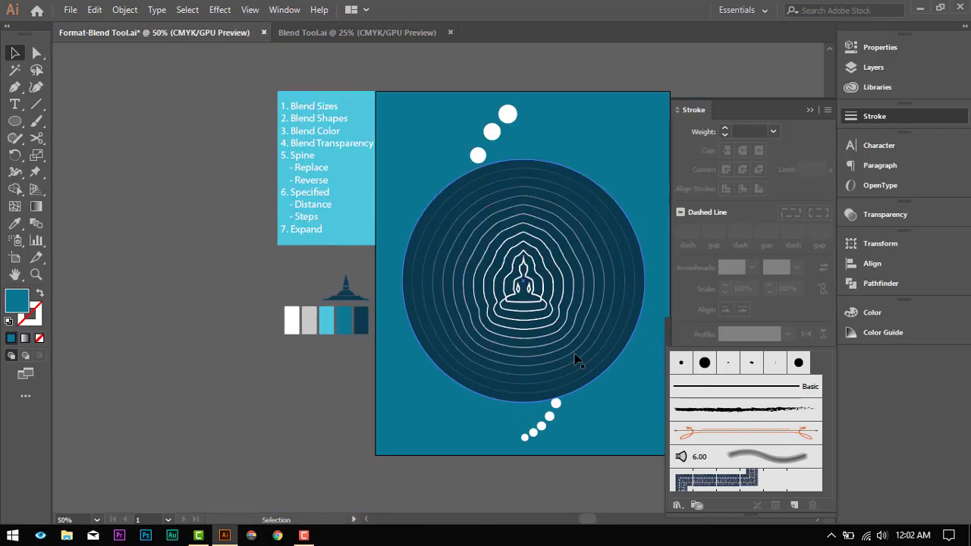
{"action": "scroll", "coordinate": [576, 360], "scroll_direction": "up", "scroll_amount": 1}
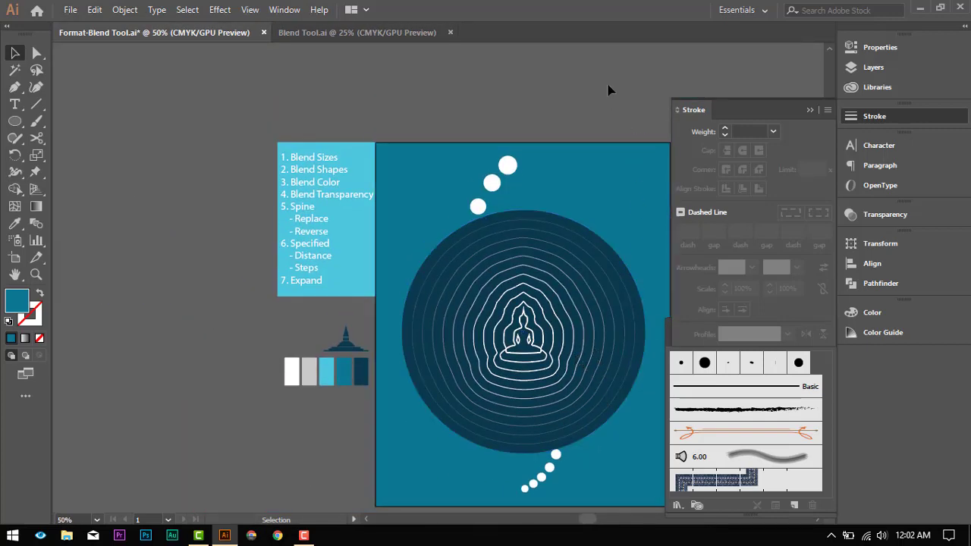
{"action": "scroll", "coordinate": [577, 334], "scroll_direction": "down", "scroll_amount": 2}
{"action": "scroll", "coordinate": [574, 331], "scroll_direction": "up", "scroll_amount": 2}
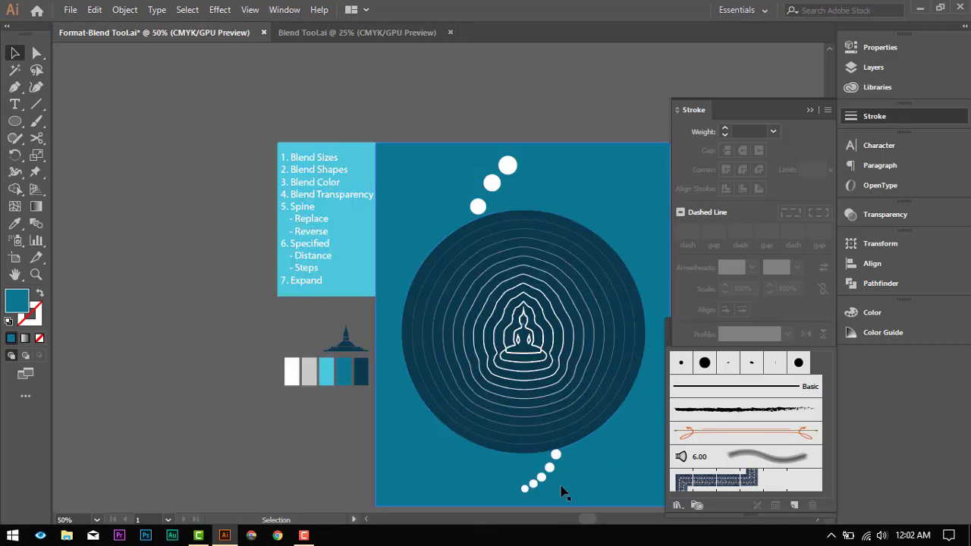
{"action": "left_click_drag", "start_coordinate": [577, 416], "coordinate": [479, 398]}
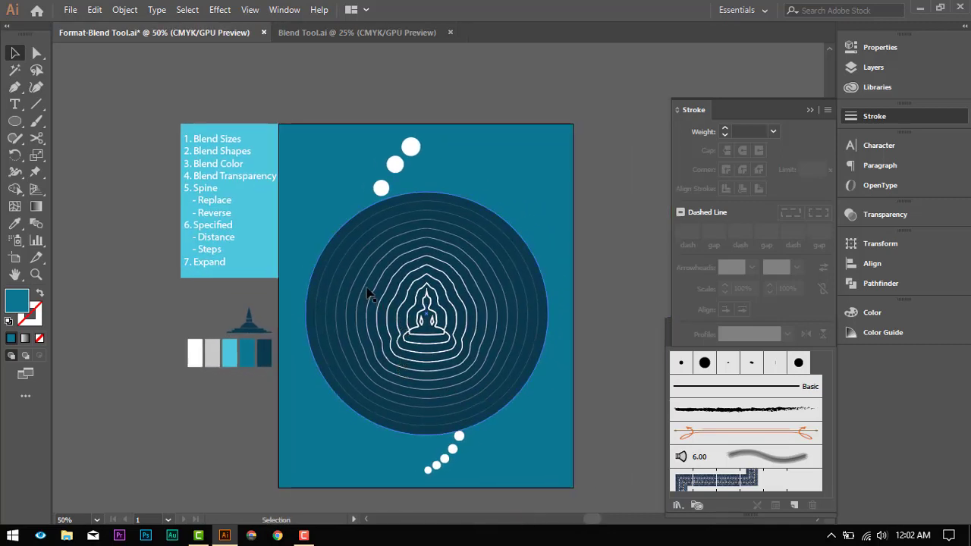
{"action": "scroll", "coordinate": [433, 348], "scroll_direction": "down", "scroll_amount": 1}
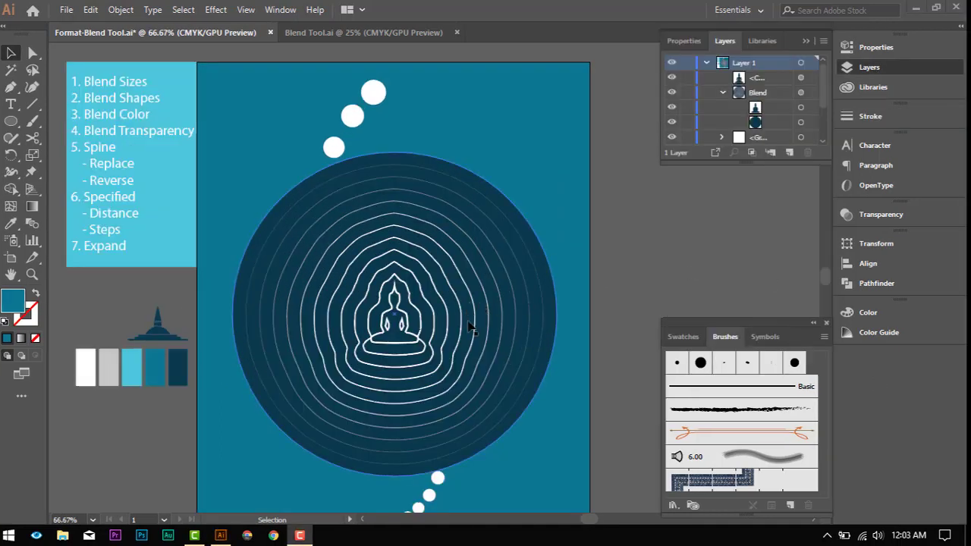
- Give the top Buddha silhouette a solid white fill by swapping its fill and stroke, and remove its stroke
{"action": "left_click", "coordinate": [810, 78]}
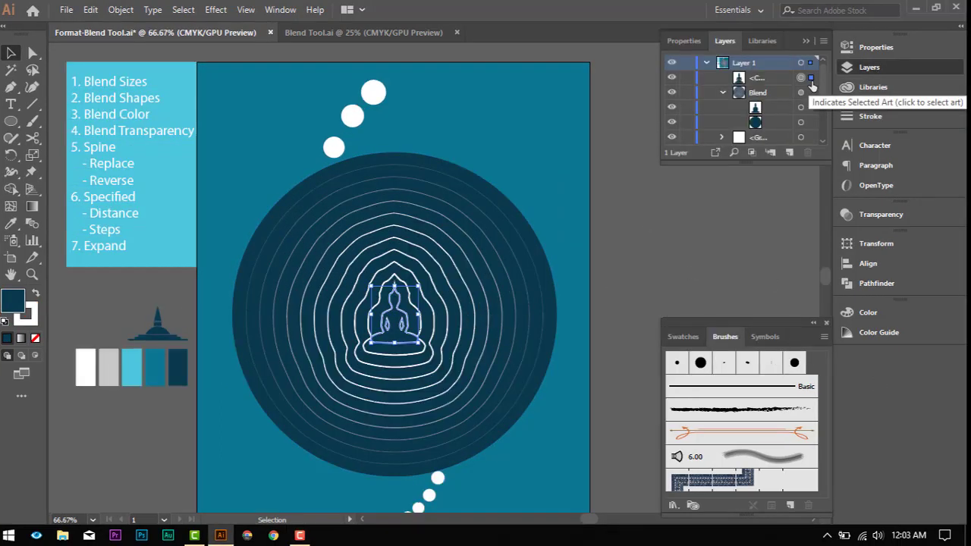
{"action": "left_click", "coordinate": [34, 295]}
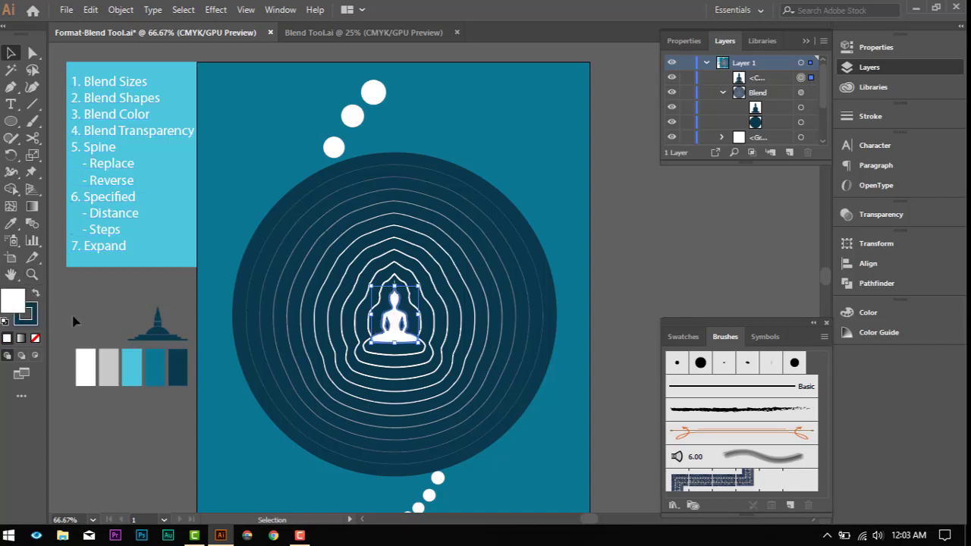
{"action": "left_click", "coordinate": [36, 316]}
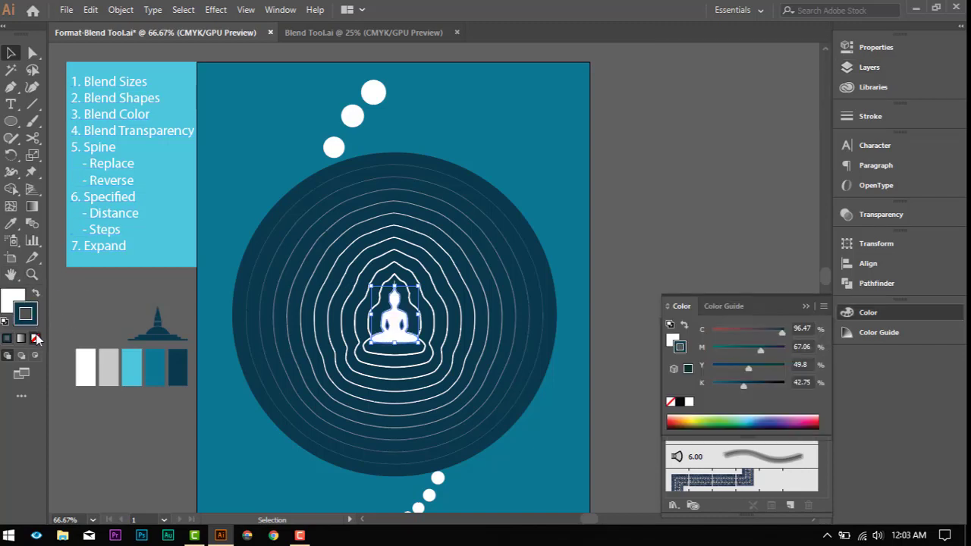
{"action": "left_click", "coordinate": [35, 338]}
{"action": "left_click", "coordinate": [633, 210]}
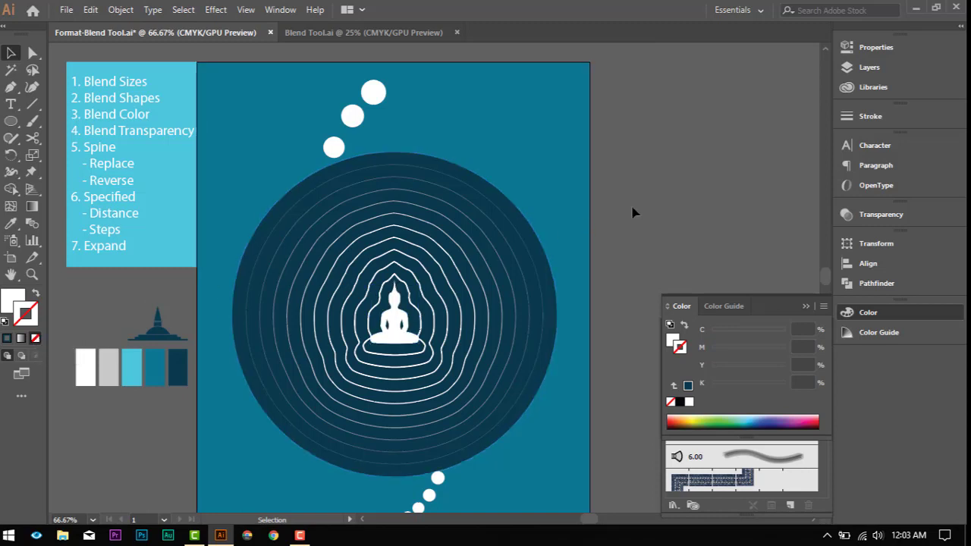
- Create a second, wider artboard of the same height just to the right of the poster artboard
{"action": "scroll", "coordinate": [440, 296], "scroll_direction": "down", "scroll_amount": 3}
{"action": "scroll", "coordinate": [447, 371], "scroll_direction": "up", "scroll_amount": 2}
{"action": "scroll", "coordinate": [514, 301], "scroll_direction": "up", "scroll_amount": 2}
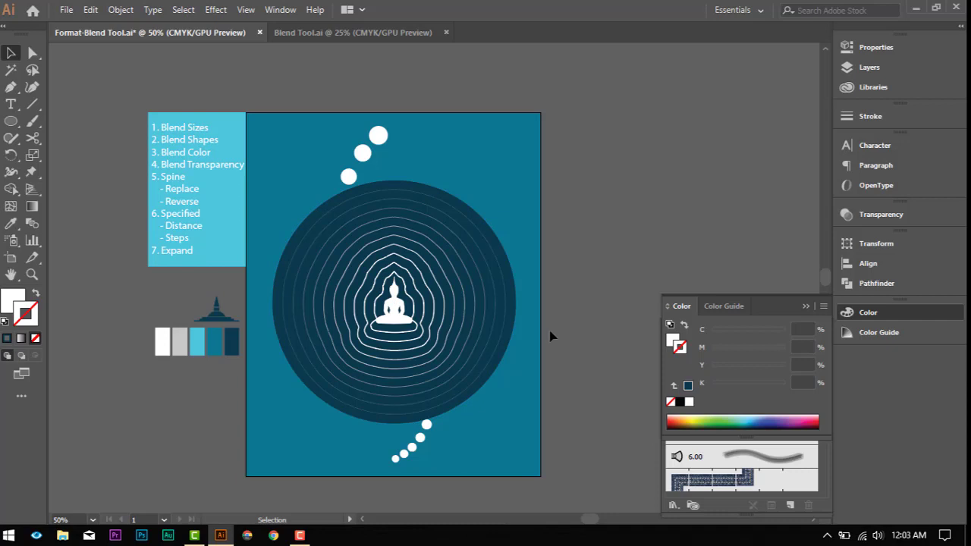
{"action": "scroll", "coordinate": [558, 336], "scroll_direction": "up", "scroll_amount": 1}
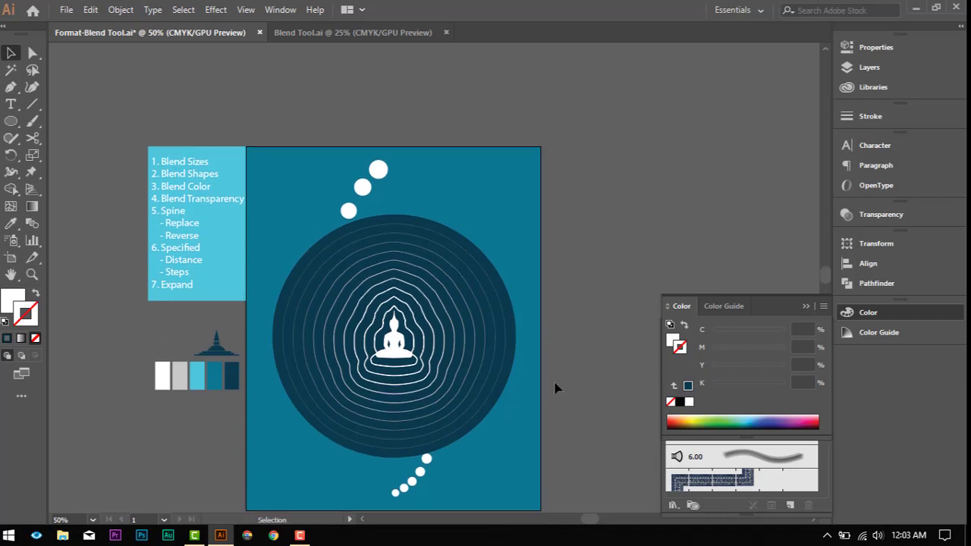
{"action": "scroll", "coordinate": [554, 388], "scroll_direction": "down", "scroll_amount": 2}
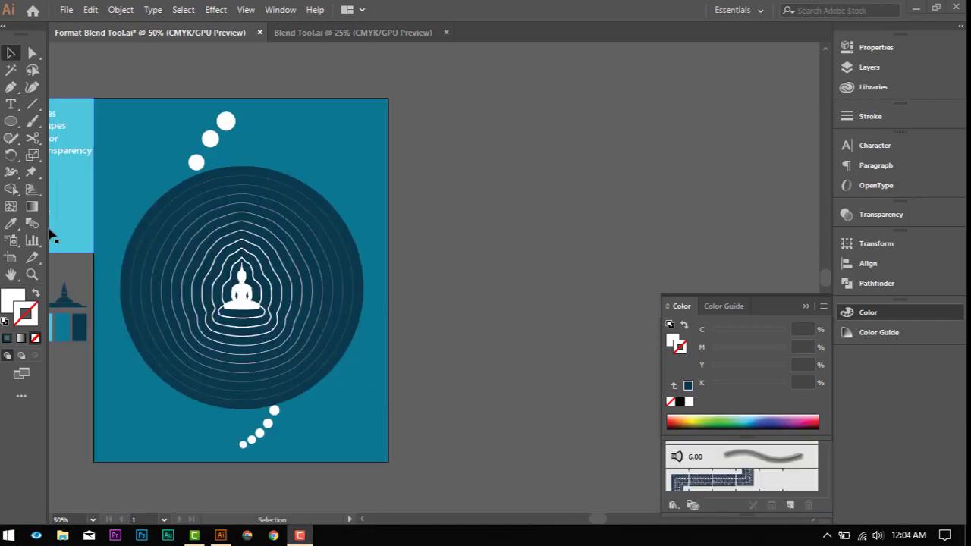
{"action": "left_click", "coordinate": [10, 258]}
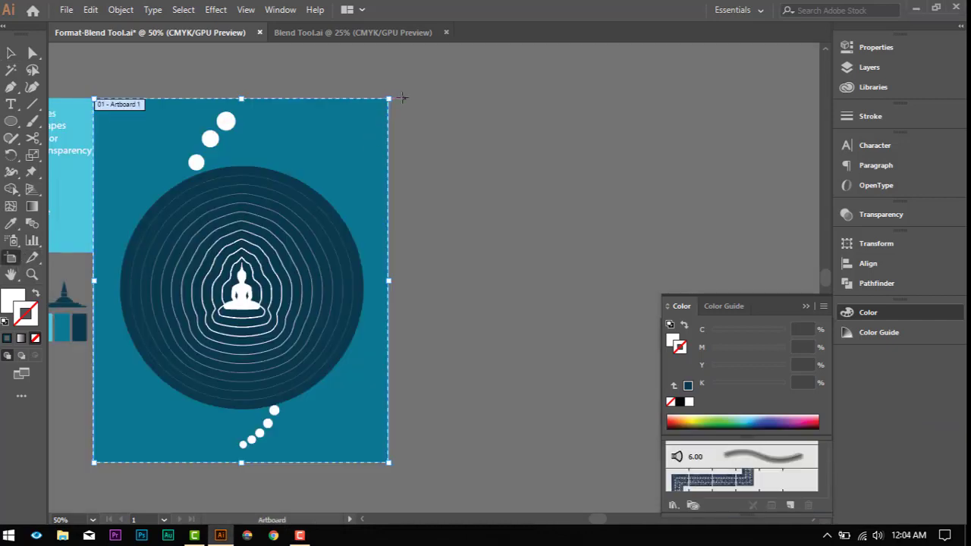
{"action": "left_click_drag", "start_coordinate": [402, 98], "coordinate": [758, 463]}
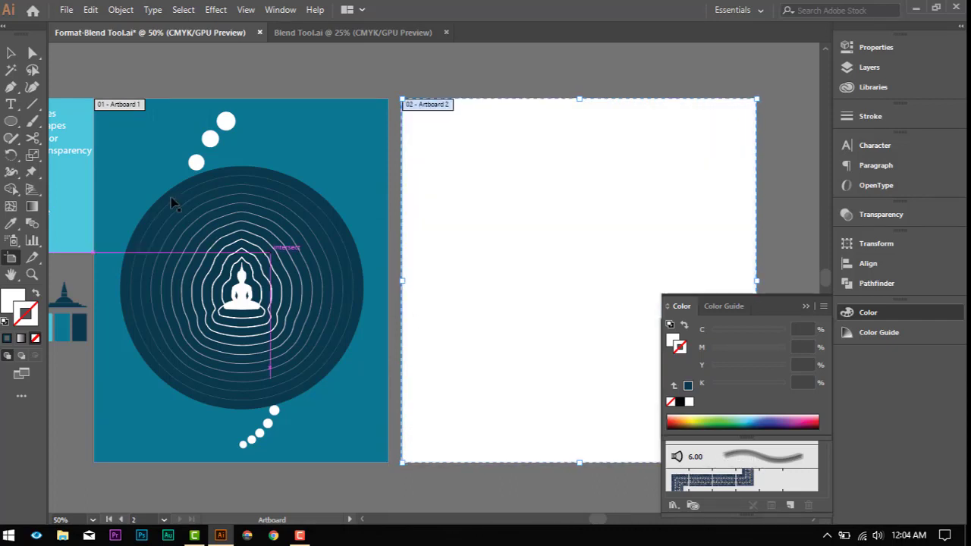
{"action": "left_click", "coordinate": [11, 53]}
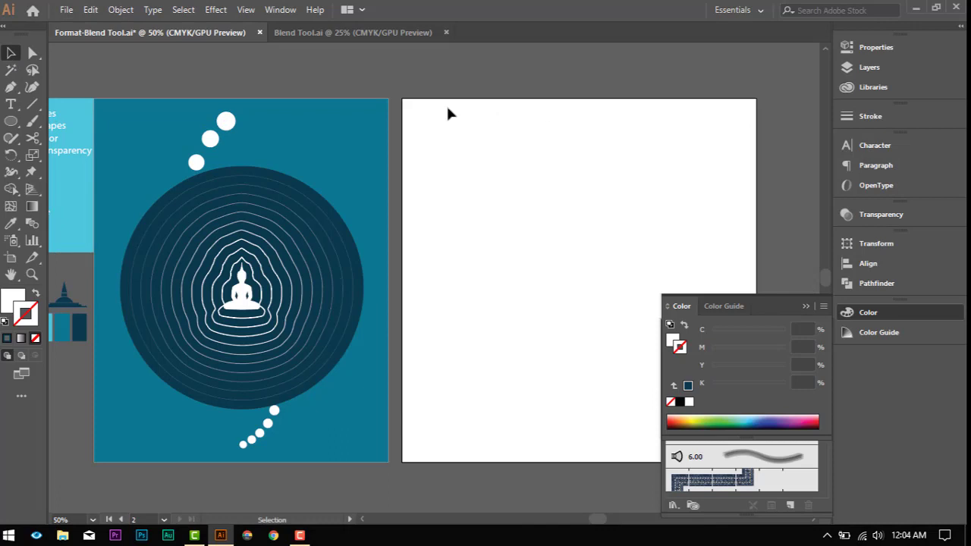
- Move the navy stupa silhouette from above the palette swatches to the middle of the new artboard
{"action": "left_click_drag", "start_coordinate": [528, 308], "coordinate": [564, 303]}
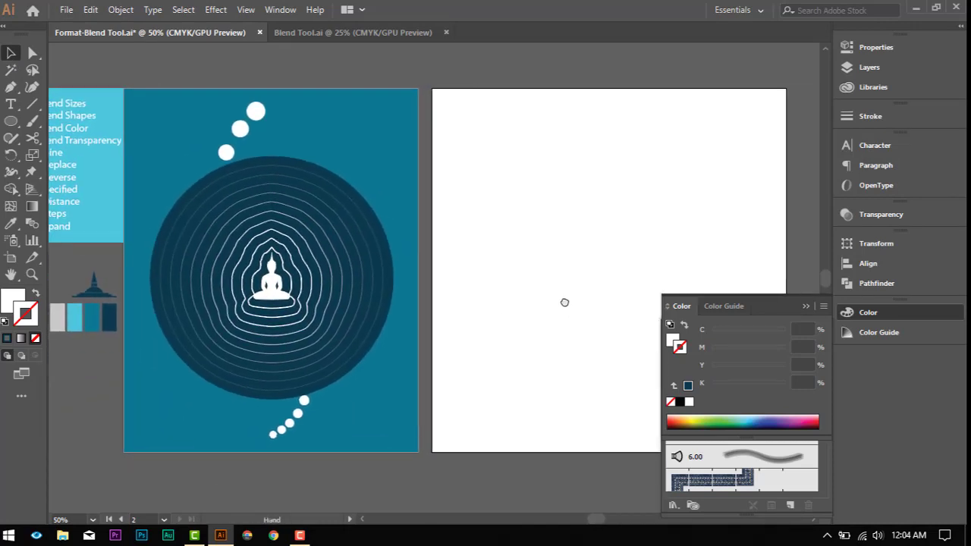
{"action": "left_click", "coordinate": [96, 290]}
{"action": "left_click_drag", "start_coordinate": [94, 280], "coordinate": [610, 252]}
{"action": "left_click_drag", "start_coordinate": [468, 289], "coordinate": [228, 252]}
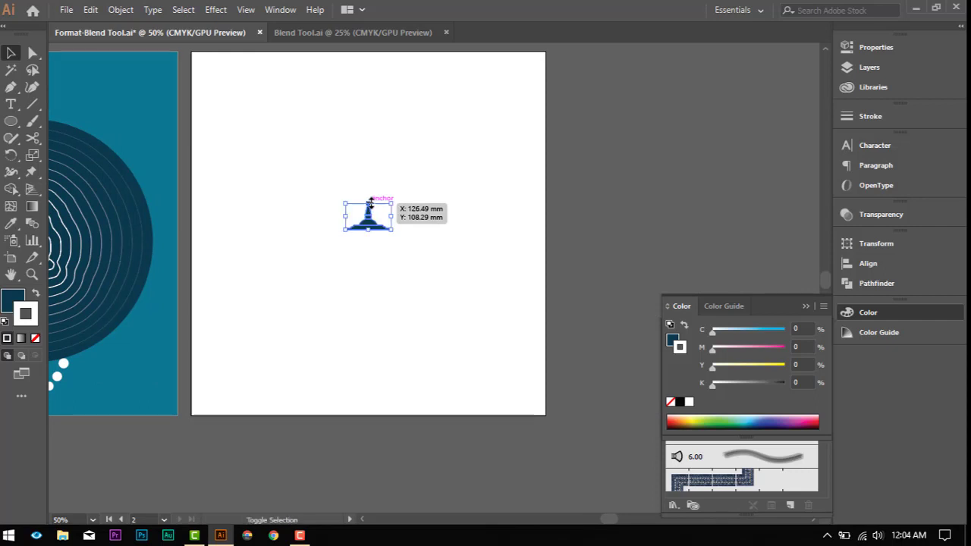
- Scale the stupa proportionally to nearly the full width of the second artboard and centre it there
{"action": "left_click_drag", "start_coordinate": [370, 203], "coordinate": [423, 69]}
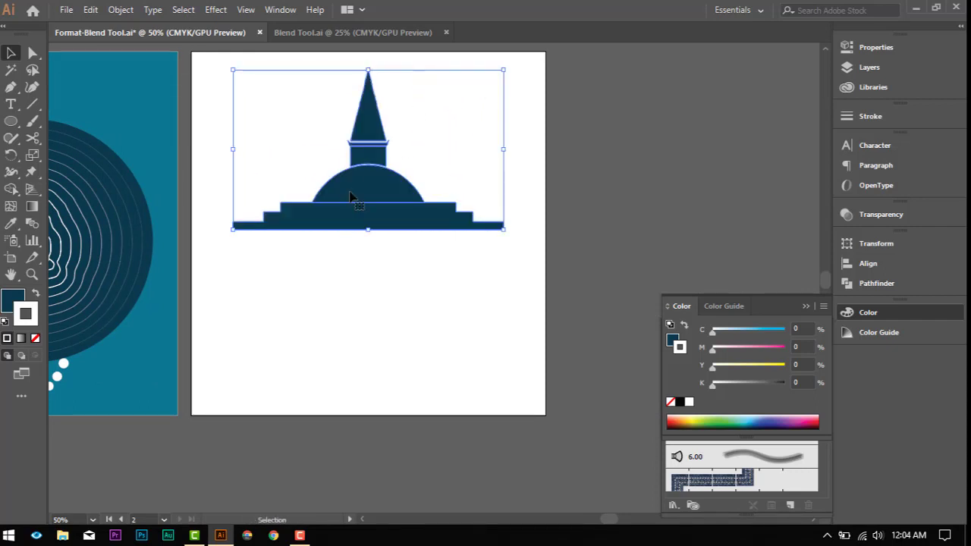
{"action": "left_click_drag", "start_coordinate": [373, 210], "coordinate": [379, 251]}
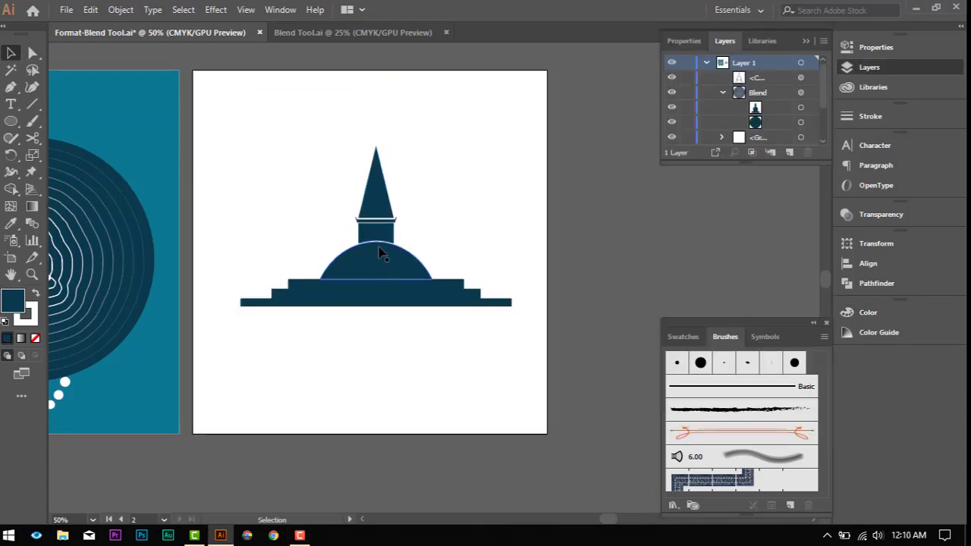
{"action": "left_click", "coordinate": [382, 255]}
{"action": "left_click_drag", "start_coordinate": [376, 144], "coordinate": [379, 125]}
{"action": "left_click_drag", "start_coordinate": [392, 256], "coordinate": [389, 282]}
{"action": "left_click", "coordinate": [456, 220]}
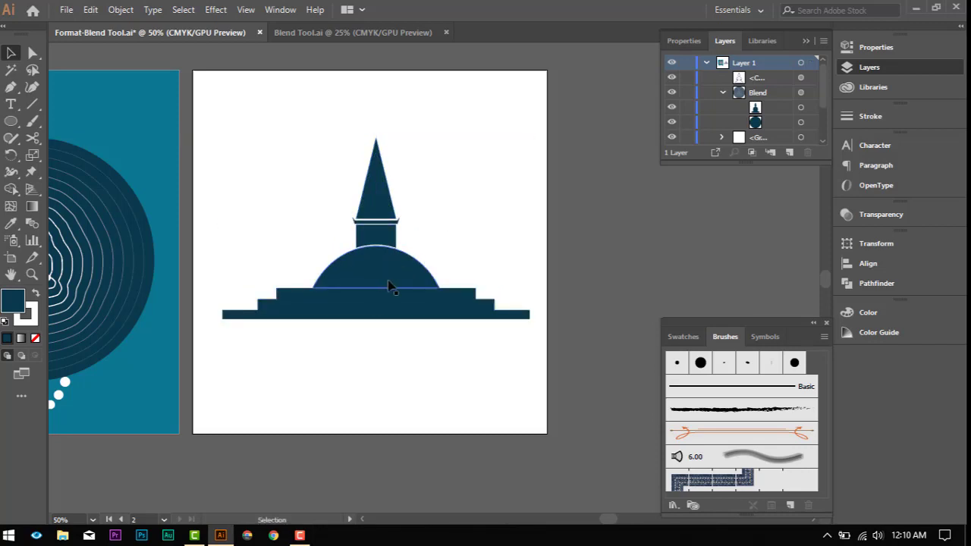
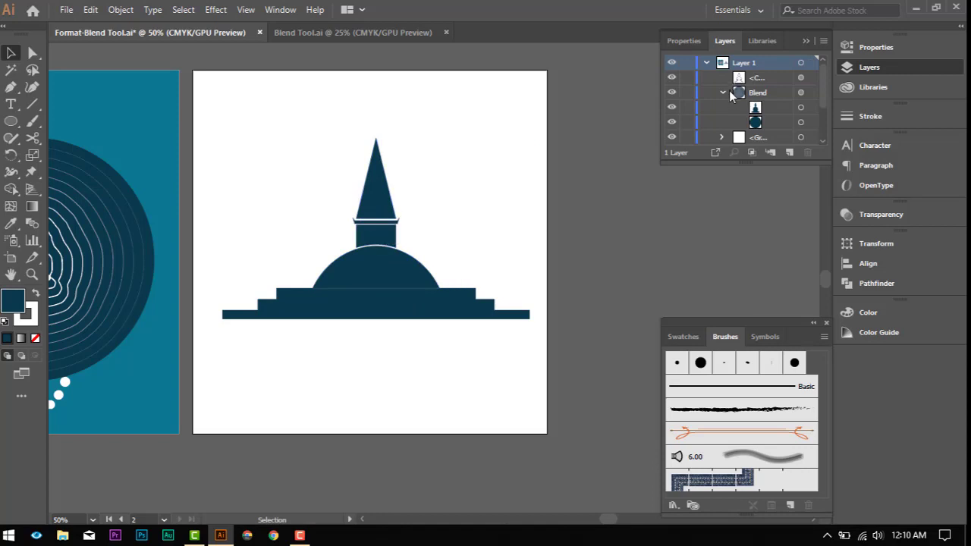
{"action": "left_click_drag", "start_coordinate": [319, 185], "coordinate": [669, 203]}
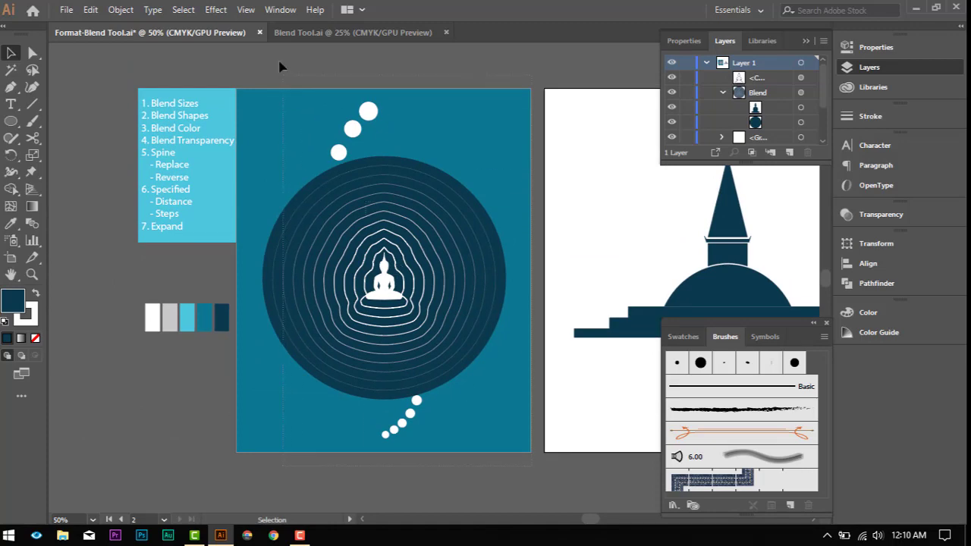
- Group all the Buddha poster artwork on the first artboard and lock that group
{"action": "scroll", "coordinate": [266, 68], "scroll_direction": "up", "scroll_amount": 3}
{"action": "left_click_drag", "start_coordinate": [245, 73], "coordinate": [246, 72]}
{"action": "scroll", "coordinate": [273, 68], "scroll_direction": "down", "scroll_amount": 6}
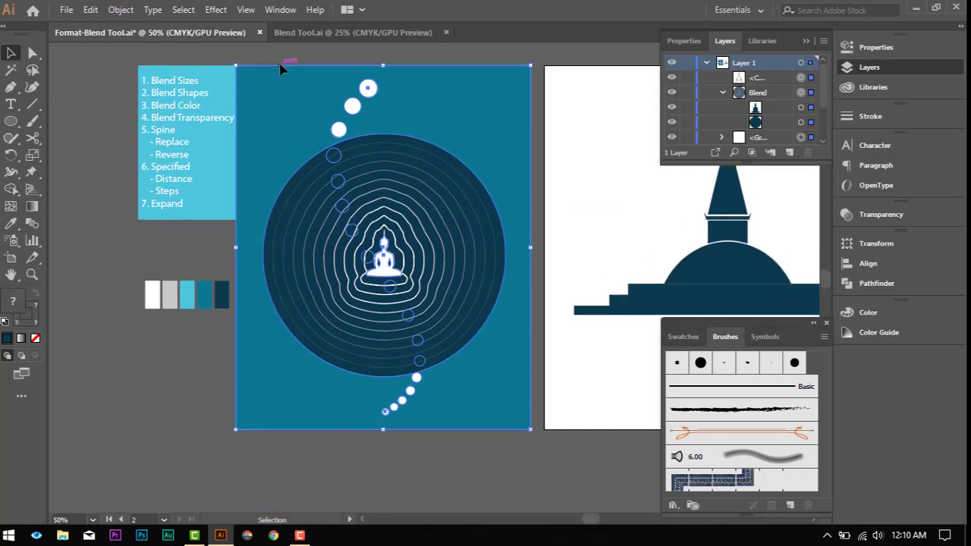
{"action": "key", "text": "ctrl+g"}
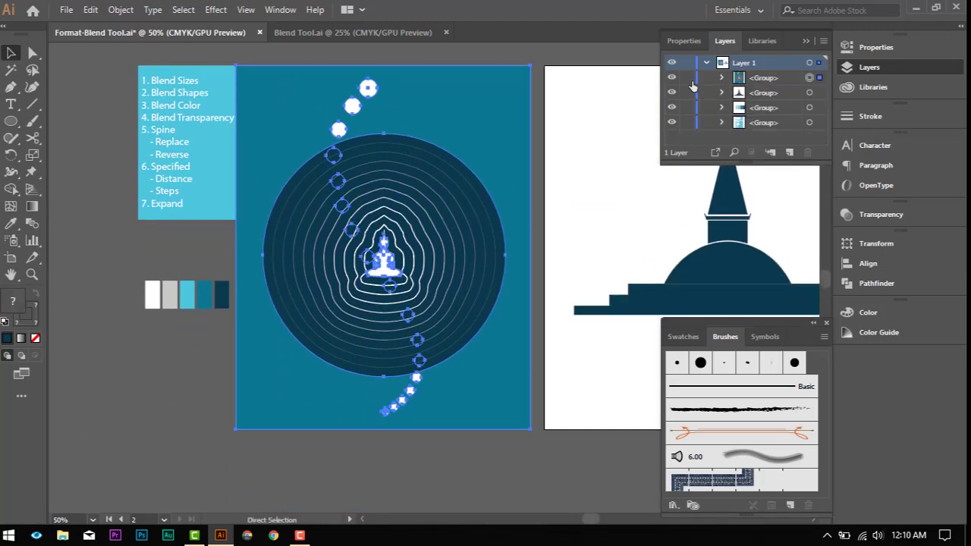
{"action": "left_click", "coordinate": [687, 78]}
- Paste a copy of the stupa directly in front of the original in the same place and lock the lower copy
{"action": "left_click_drag", "start_coordinate": [509, 206], "coordinate": [227, 210]}
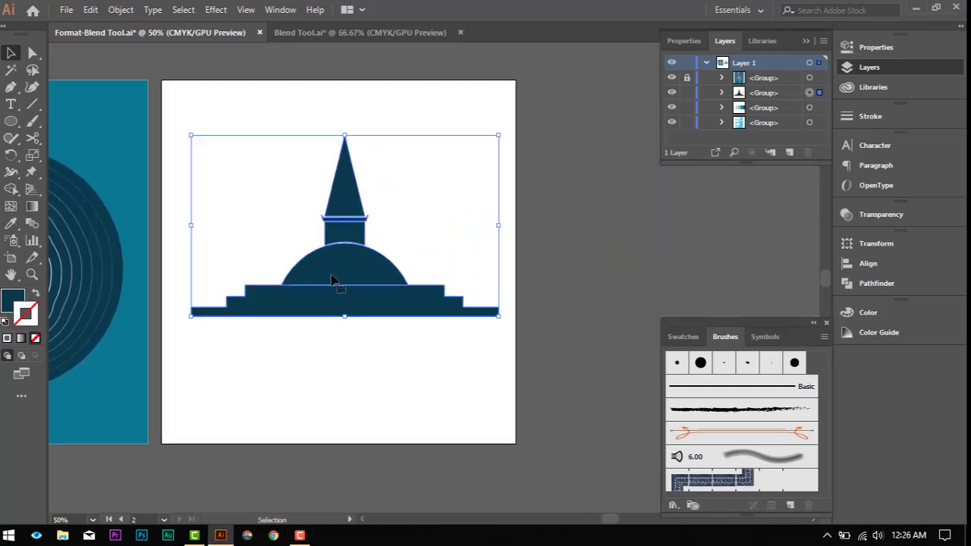
{"action": "key", "text": "a"}
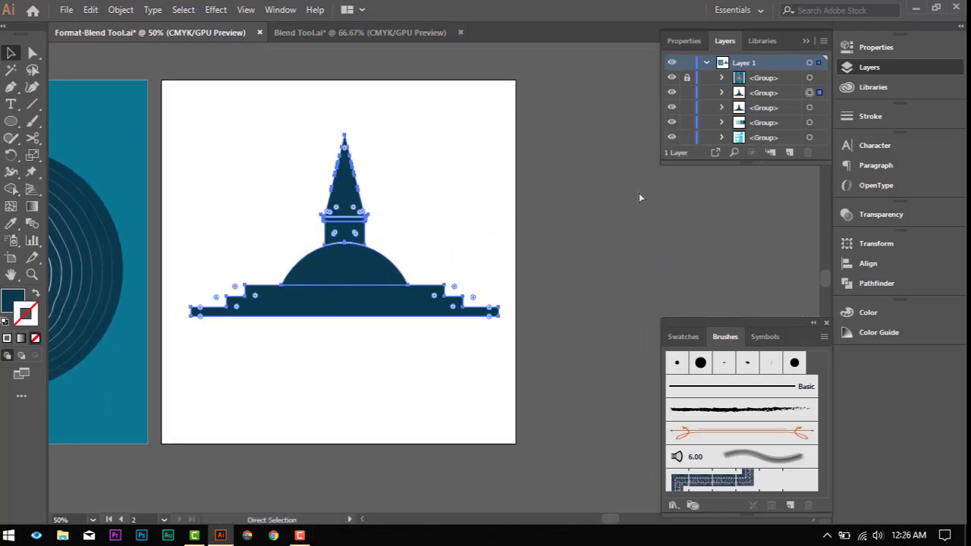
{"action": "key", "text": "v"}
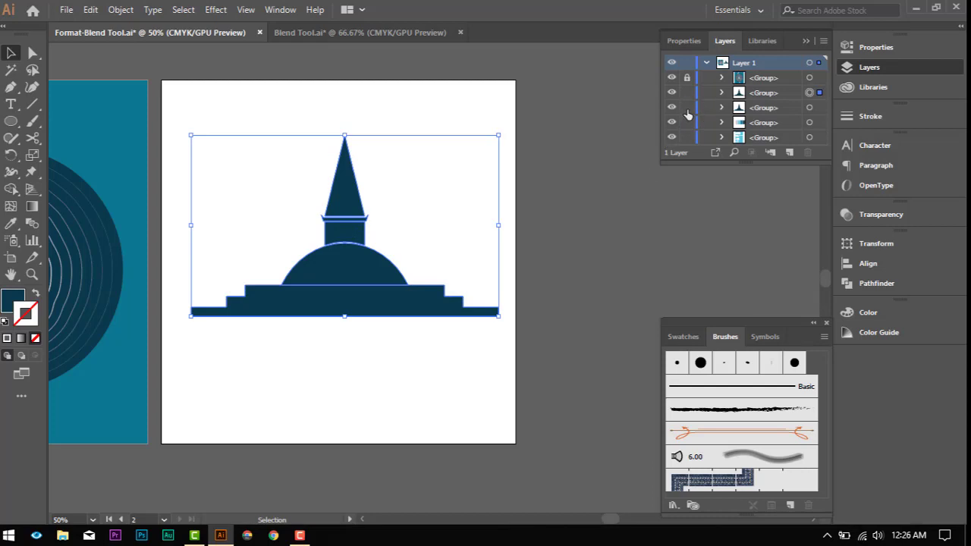
{"action": "left_click", "coordinate": [678, 214]}
{"action": "key", "text": "ctrl+shift+a"}
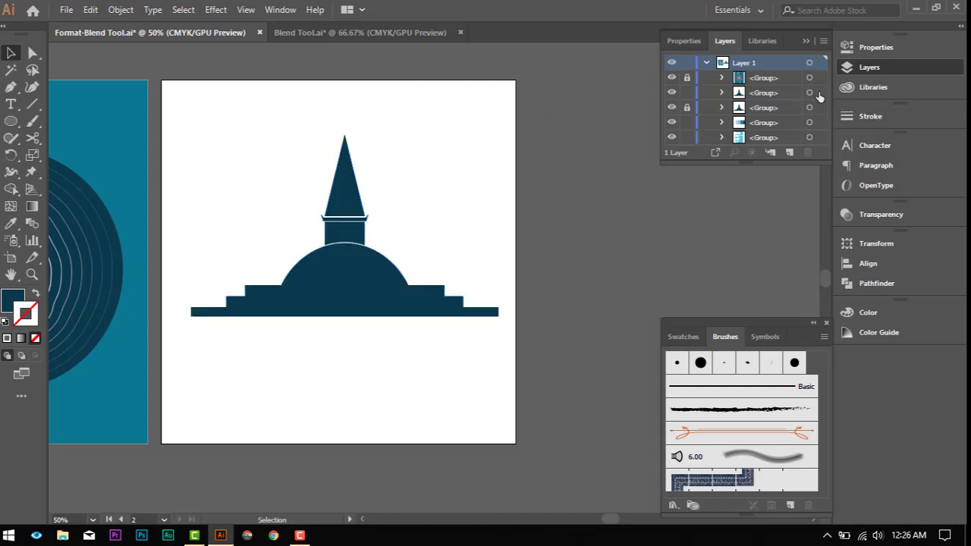
- On the upper stupa copy's left edge, draw short Pen segments bridging the spire to the collar and the collar to the neck block
{"action": "left_click", "coordinate": [819, 92]}
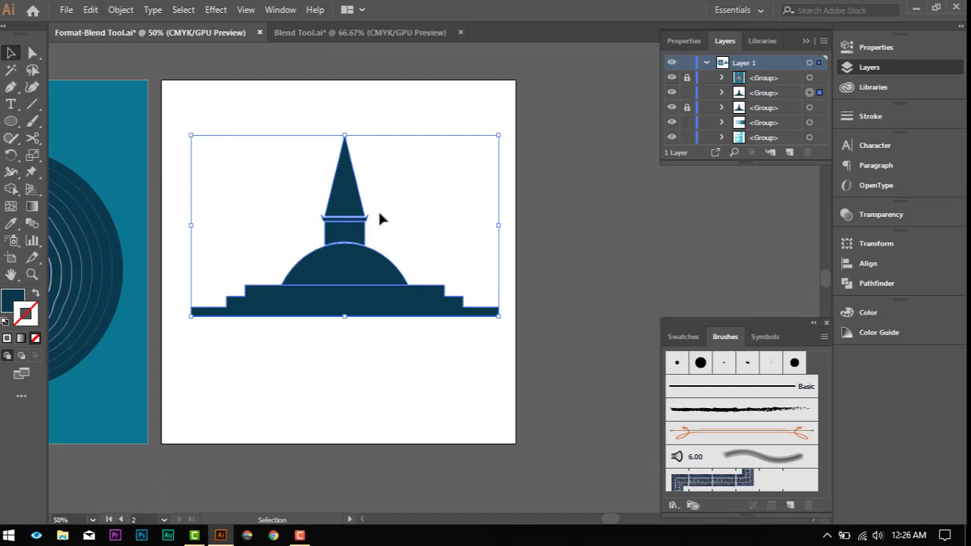
{"action": "scroll", "coordinate": [369, 241], "scroll_direction": "up", "scroll_amount": 5}
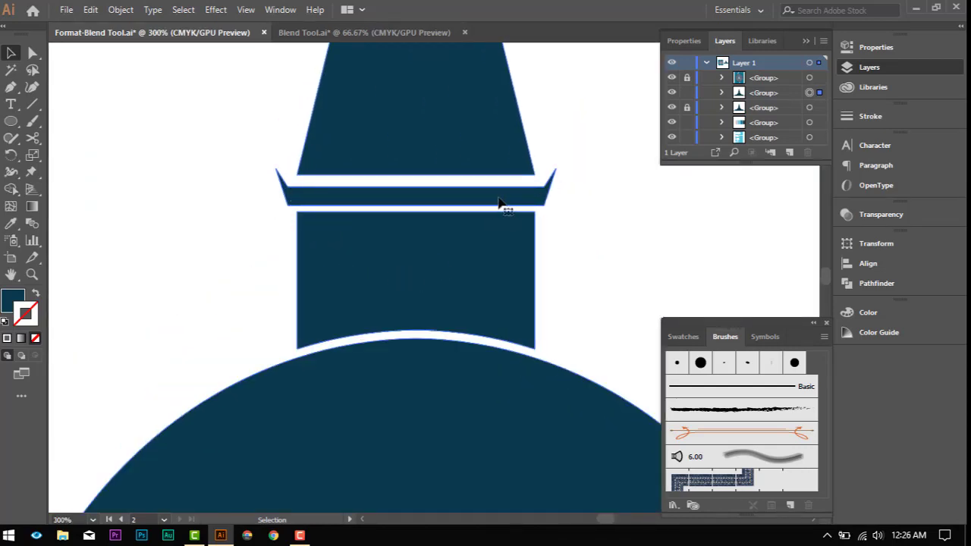
{"action": "left_click", "coordinate": [10, 104]}
{"action": "scroll", "coordinate": [322, 155], "scroll_direction": "up", "scroll_amount": 2}
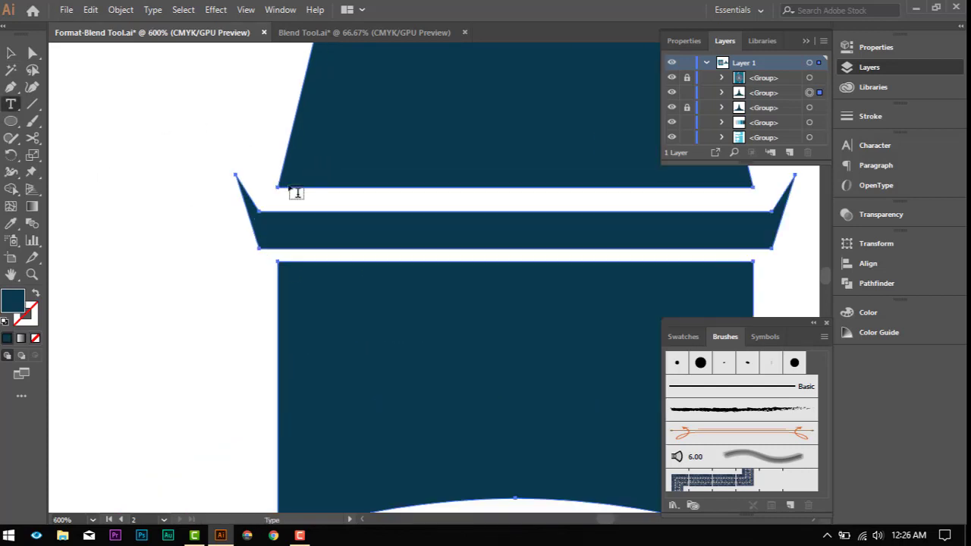
{"action": "key", "text": "p"}
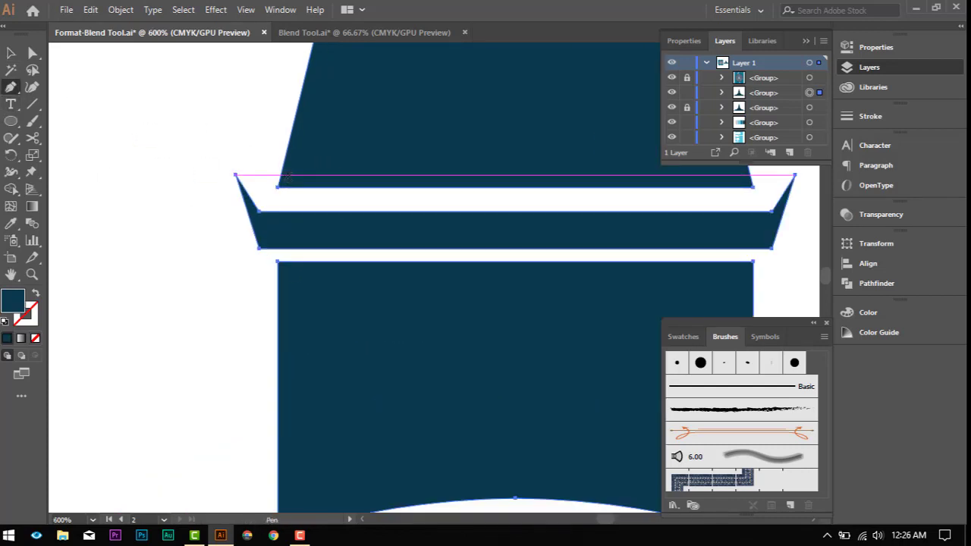
{"action": "left_click", "coordinate": [287, 176]}
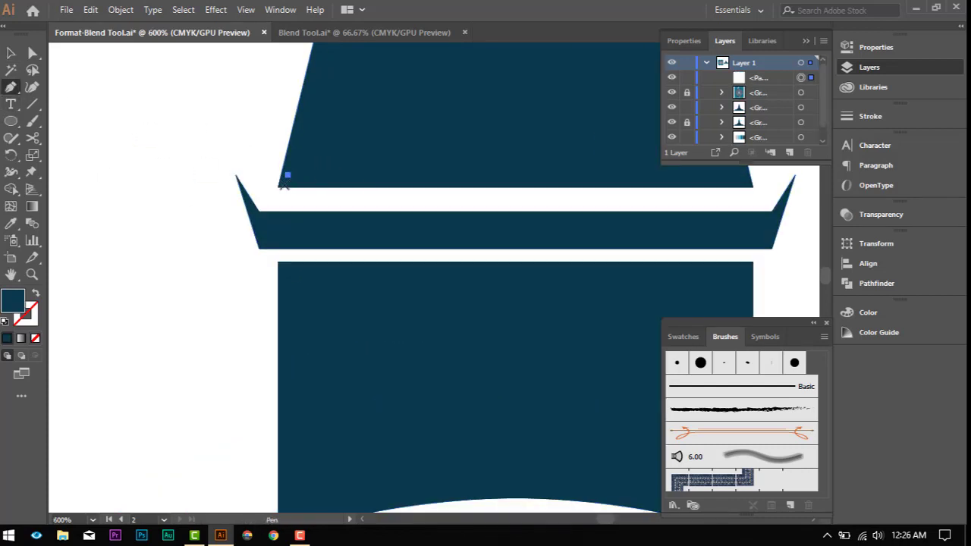
{"action": "left_click", "coordinate": [262, 217]}
{"action": "scroll", "coordinate": [278, 186], "scroll_direction": "down", "scroll_amount": 2}
{"action": "left_click", "coordinate": [277, 184]}
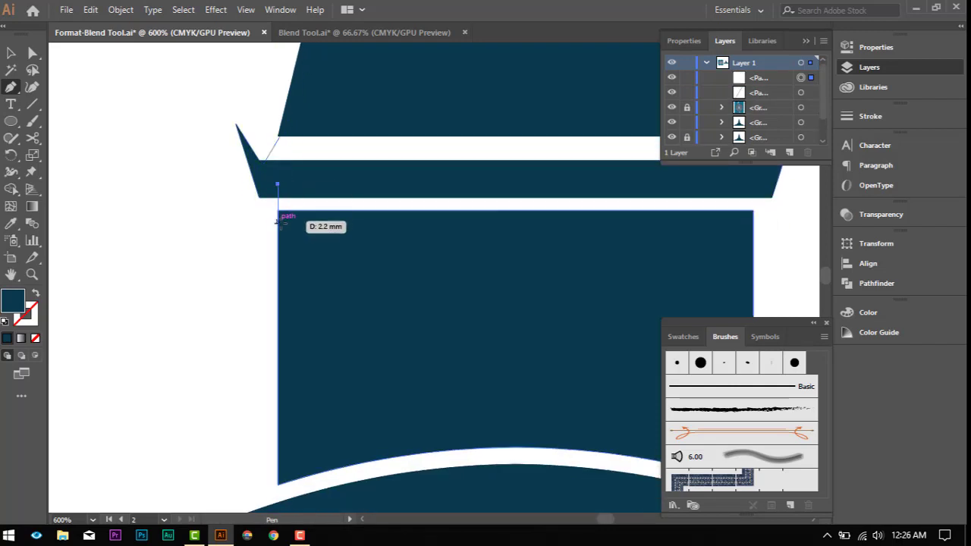
{"action": "left_click", "coordinate": [278, 220]}
- Draw short Pen segments bridging the gap between the neck block and the dome at both lower corners of the block
{"action": "scroll", "coordinate": [381, 286], "scroll_direction": "down", "scroll_amount": 3}
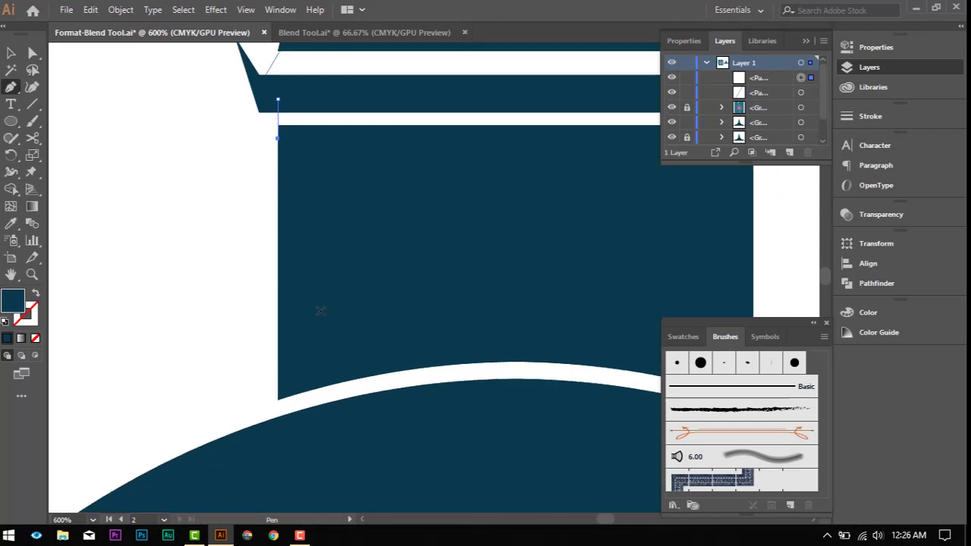
{"action": "scroll", "coordinate": [320, 310], "scroll_direction": "down", "scroll_amount": 3}
{"action": "left_click", "coordinate": [282, 300]}
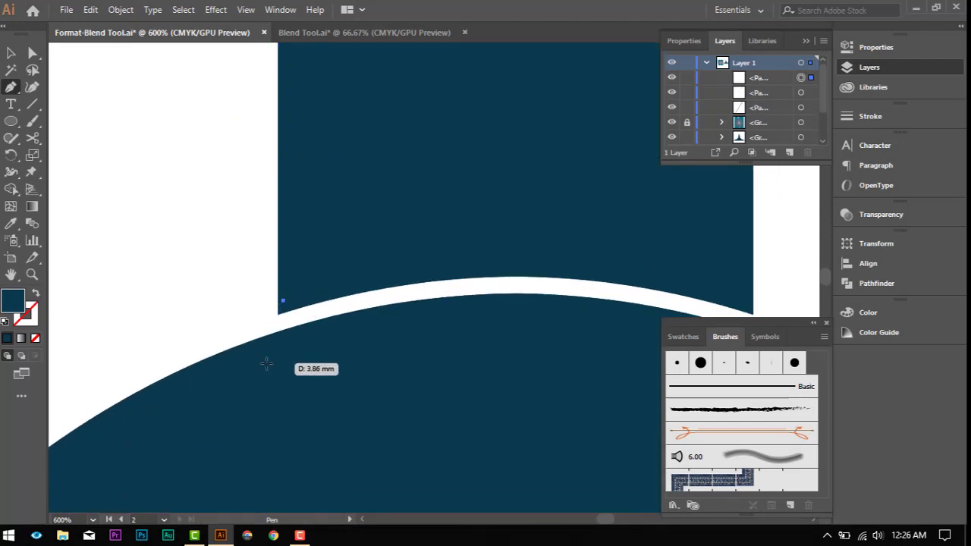
{"action": "left_click", "coordinate": [266, 363]}
{"action": "scroll", "coordinate": [301, 356], "scroll_direction": "down", "scroll_amount": 4}
{"action": "scroll", "coordinate": [301, 355], "scroll_direction": "down", "scroll_amount": 6}
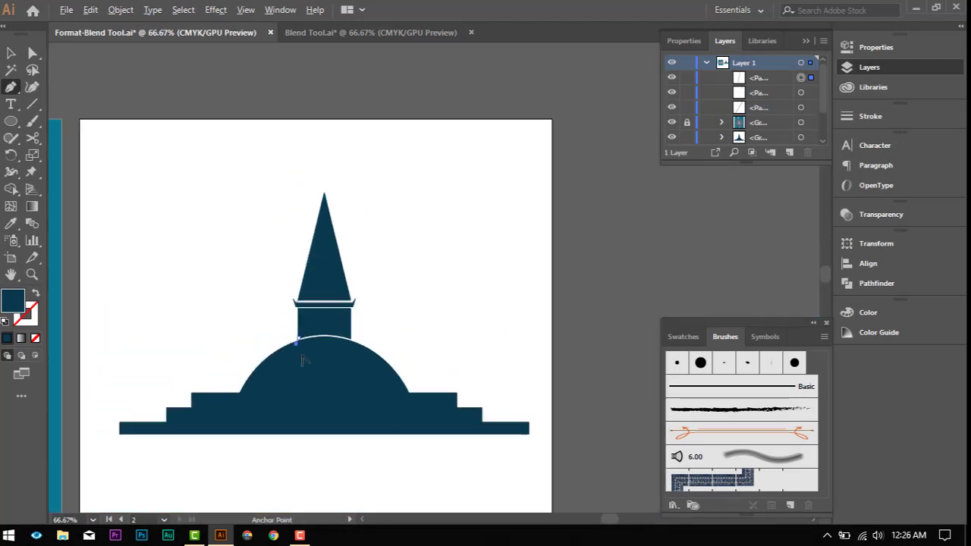
{"action": "scroll", "coordinate": [365, 352], "scroll_direction": "up", "scroll_amount": 5}
{"action": "left_click", "coordinate": [296, 305]}
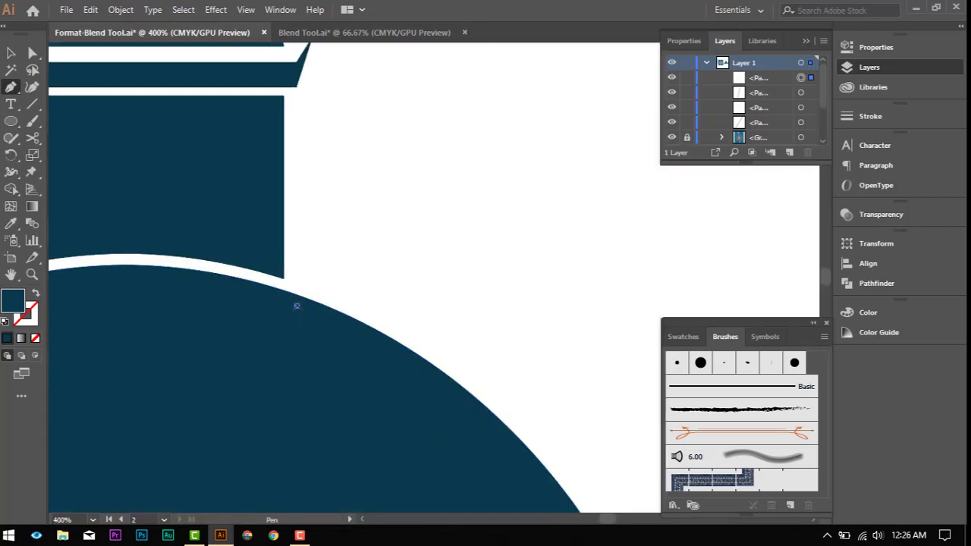
{"action": "left_click", "coordinate": [275, 260]}
- On the stupa's right edge, draw short Pen segments bridging the neck block to the collar and the collar to the spire
{"action": "scroll", "coordinate": [255, 238], "scroll_direction": "up", "scroll_amount": 4}
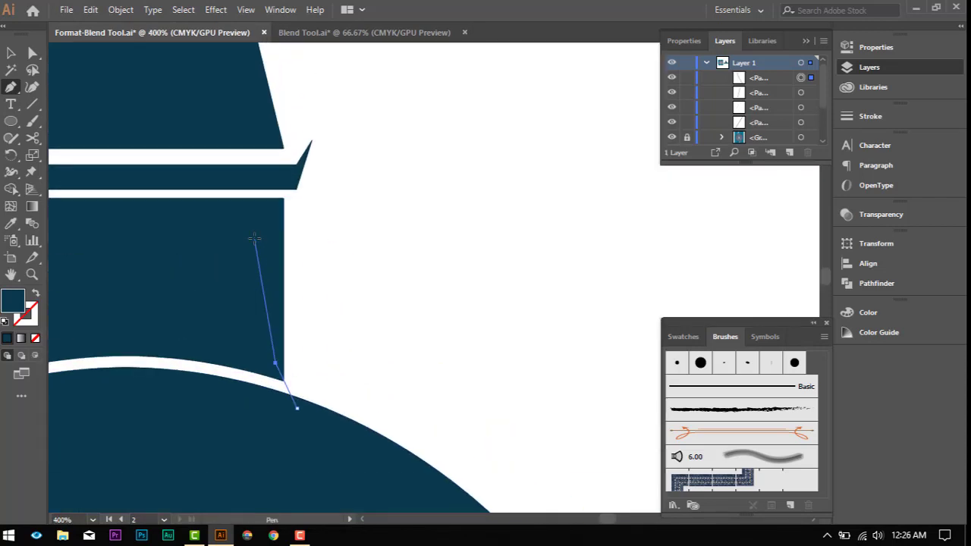
{"action": "left_click_drag", "start_coordinate": [282, 193], "coordinate": [288, 176]}
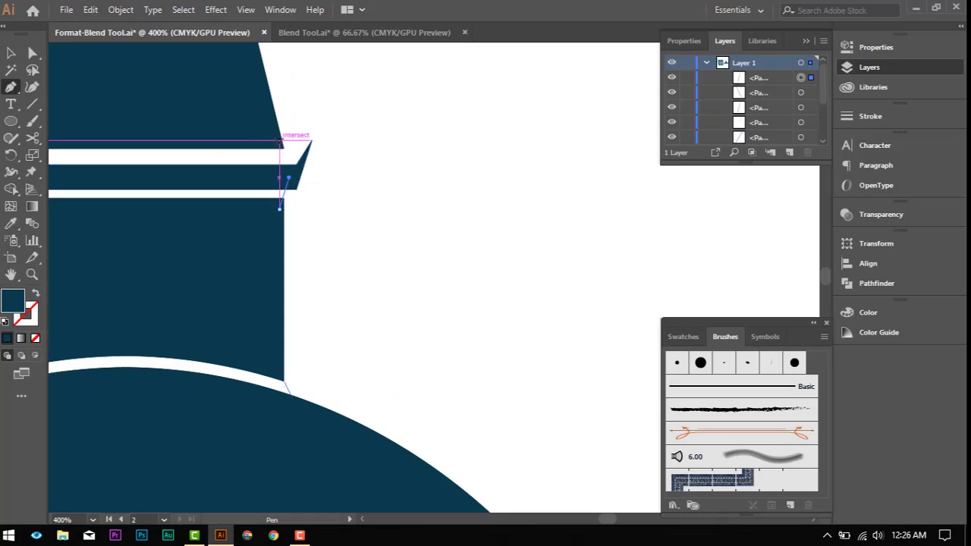
{"action": "left_click_drag", "start_coordinate": [279, 141], "coordinate": [293, 176]}
{"action": "scroll", "coordinate": [295, 187], "scroll_direction": "down", "scroll_amount": 5}
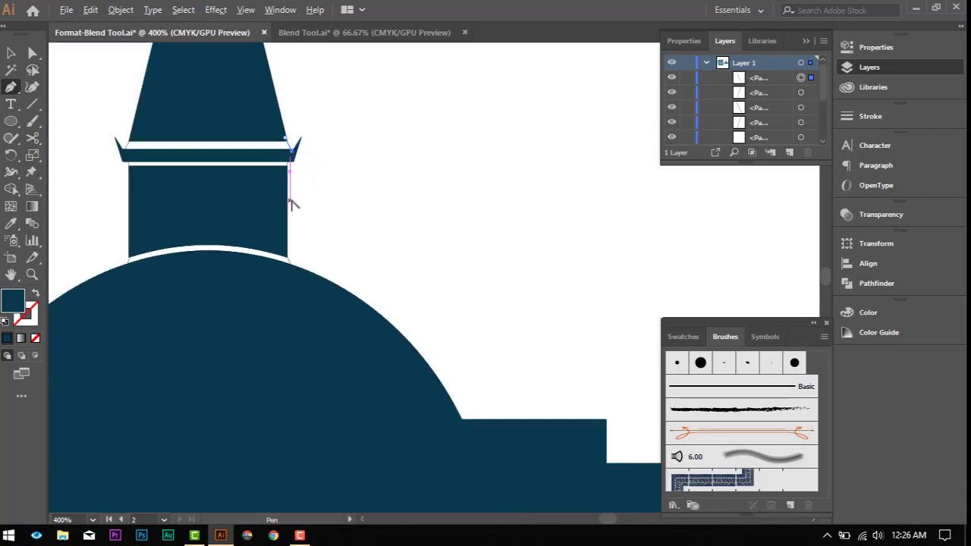
{"action": "scroll", "coordinate": [244, 199], "scroll_direction": "up", "scroll_amount": 2}
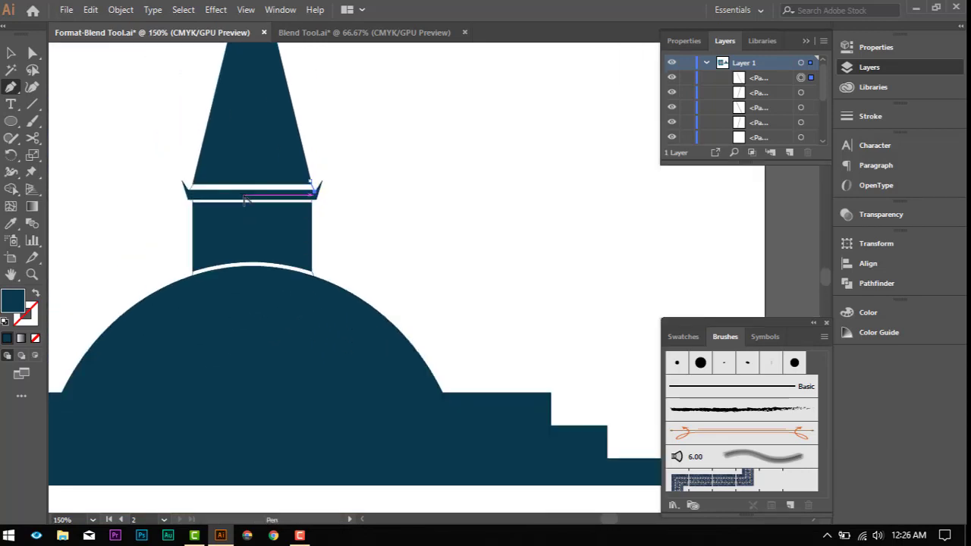
- Merge the upper stupa copy's parts and the enclosed gaps into one solid silhouette with the Shape Builder tool
{"action": "left_click", "coordinate": [8, 56]}
{"action": "scroll", "coordinate": [271, 211], "scroll_direction": "down", "scroll_amount": 4}
{"action": "left_click_drag", "start_coordinate": [172, 159], "coordinate": [427, 346]}
{"action": "scroll", "coordinate": [201, 260], "scroll_direction": "up", "scroll_amount": 3}
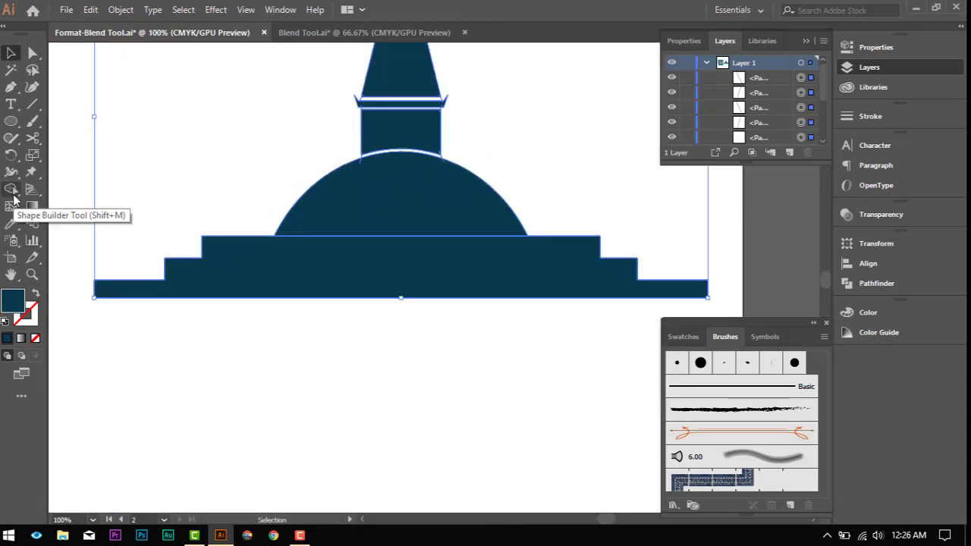
{"action": "left_click", "coordinate": [13, 194]}
{"action": "scroll", "coordinate": [402, 228], "scroll_direction": "up", "scroll_amount": 1}
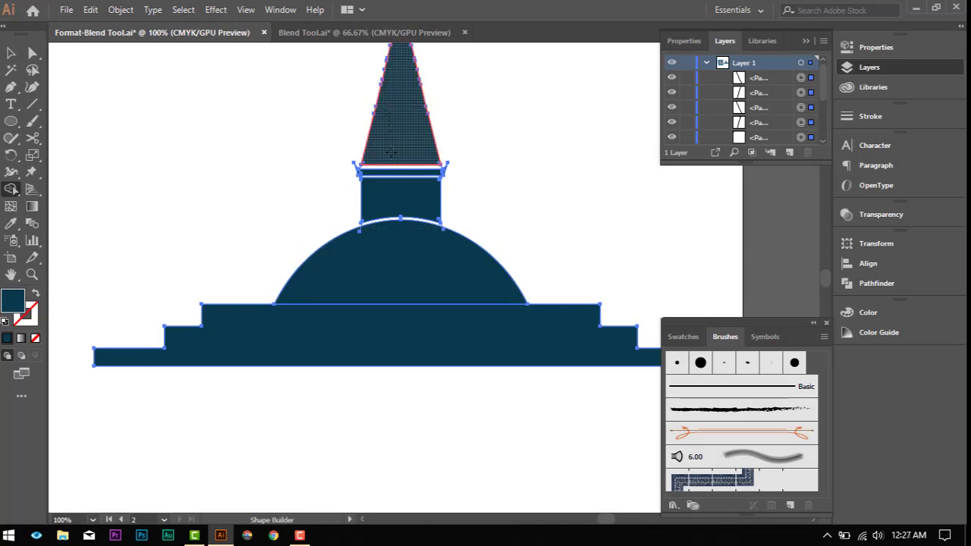
{"action": "mouse_move", "coordinate": [389, 99]}
{"action": "left_mouse_down"}
{"action": "mouse_move", "coordinate": [402, 258]}
{"action": "mouse_move", "coordinate": [372, 335]}
{"action": "left_mouse_up"}
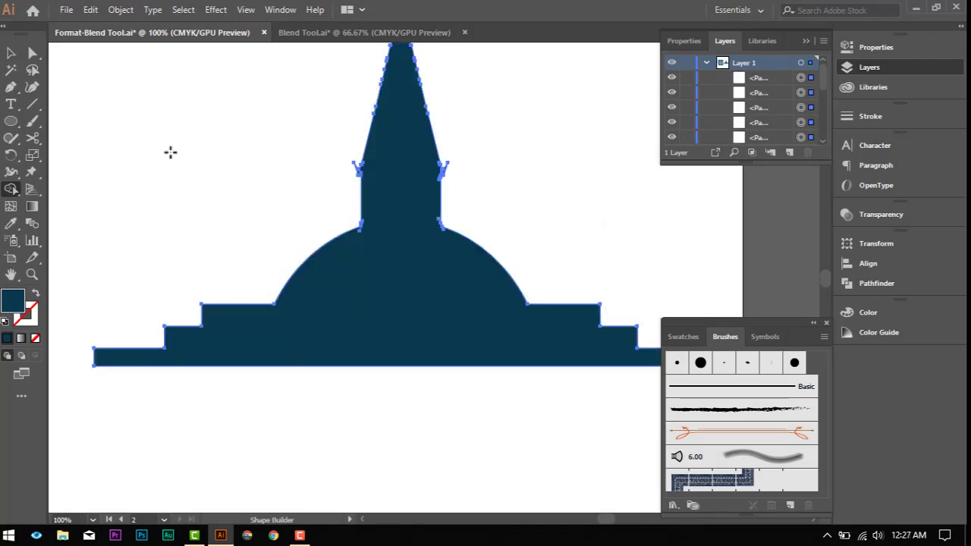
- Cut the merged stupa silhouette and delete the leftover Pen segments around the neck and collar
{"action": "left_click", "coordinate": [11, 53]}
{"action": "left_click", "coordinate": [522, 167]}
{"action": "left_click", "coordinate": [406, 183]}
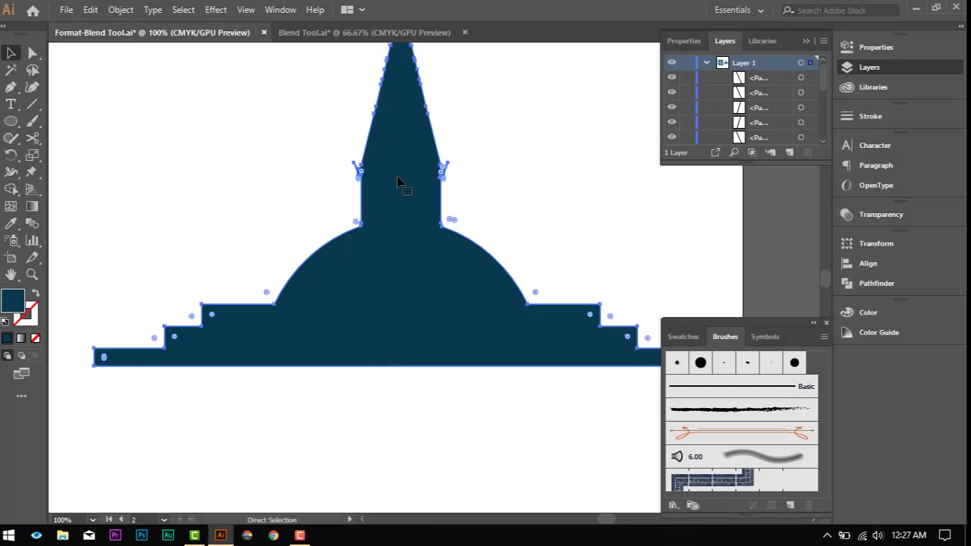
{"action": "key", "text": "ctrl+shift+["}
{"action": "key", "text": "ctrl+2"}
{"action": "left_click_drag", "start_coordinate": [229, 117], "coordinate": [641, 428]}
{"action": "key", "text": "slash"}
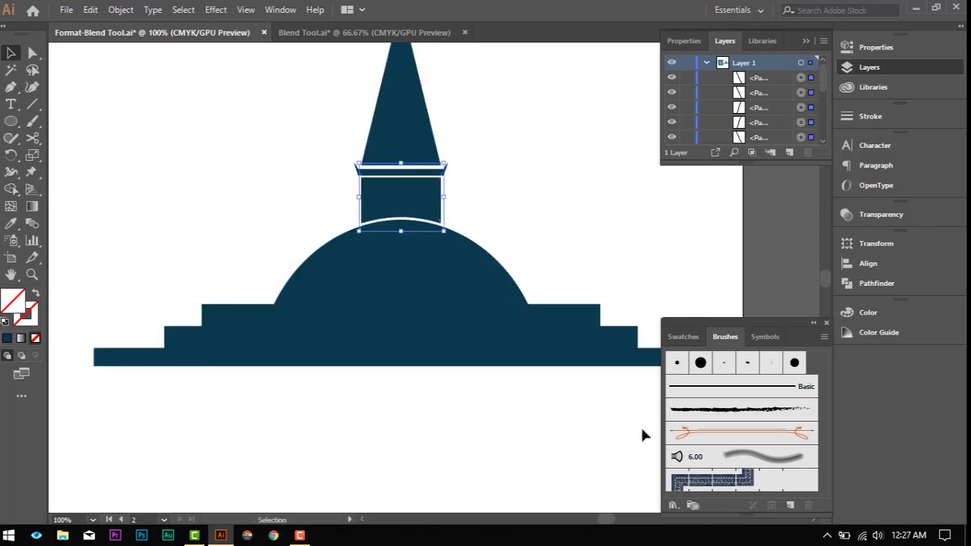
{"action": "left_click", "coordinate": [642, 429]}
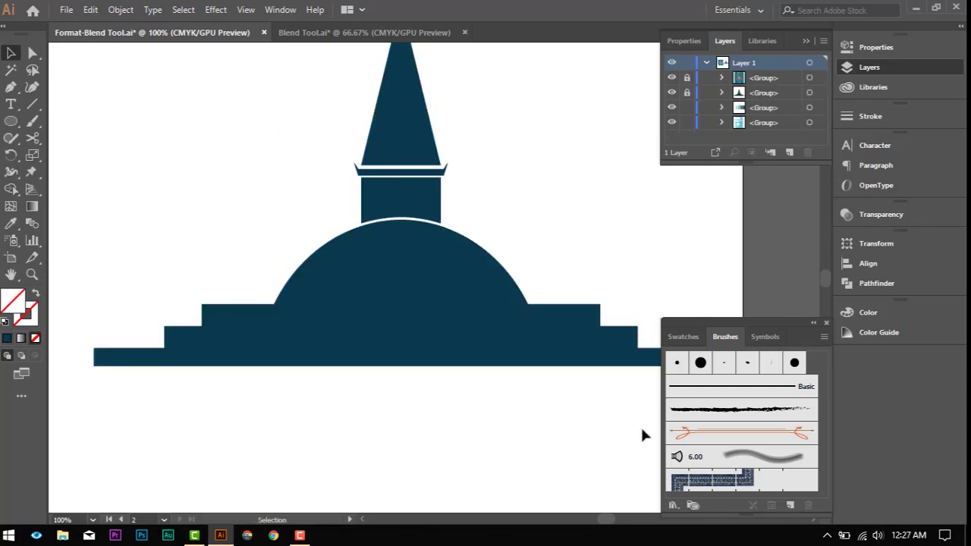
- Paste the merged stupa silhouette in place in front of the detailed stupa and deselect it
{"action": "key", "text": "a"}
{"action": "key", "text": "ctrl+f"}
{"action": "key", "text": "v"}
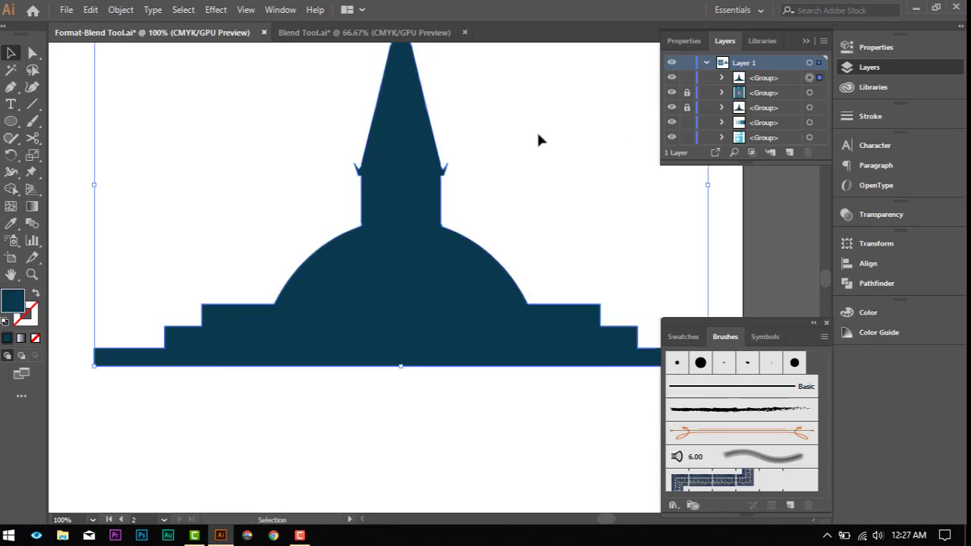
{"action": "left_click", "coordinate": [536, 130]}
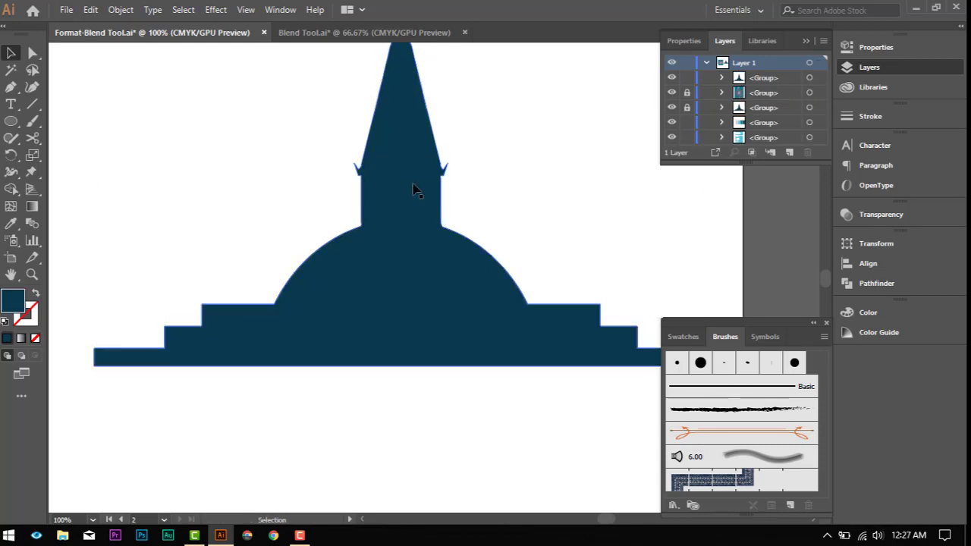
{"action": "scroll", "coordinate": [413, 190], "scroll_direction": "up", "scroll_amount": 2}
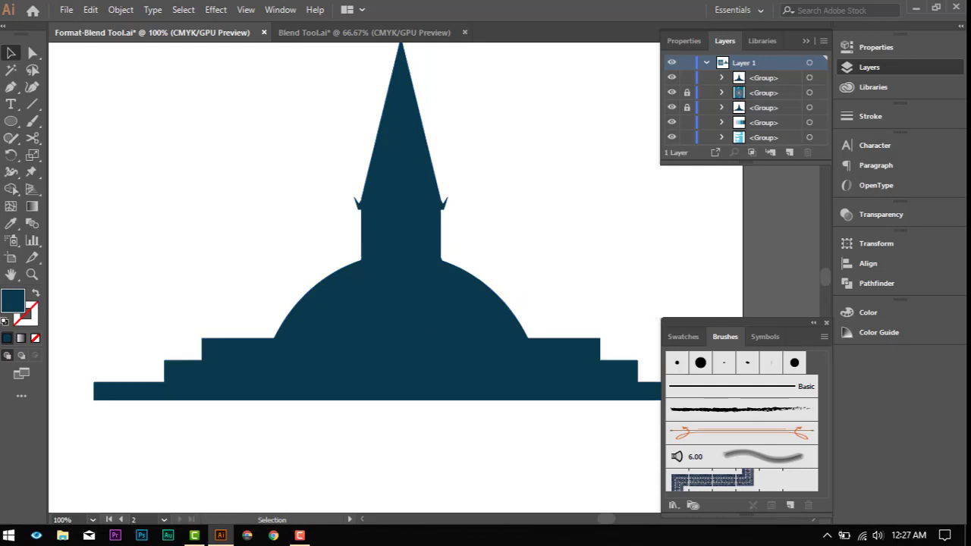
{"action": "left_click", "coordinate": [301, 535]}
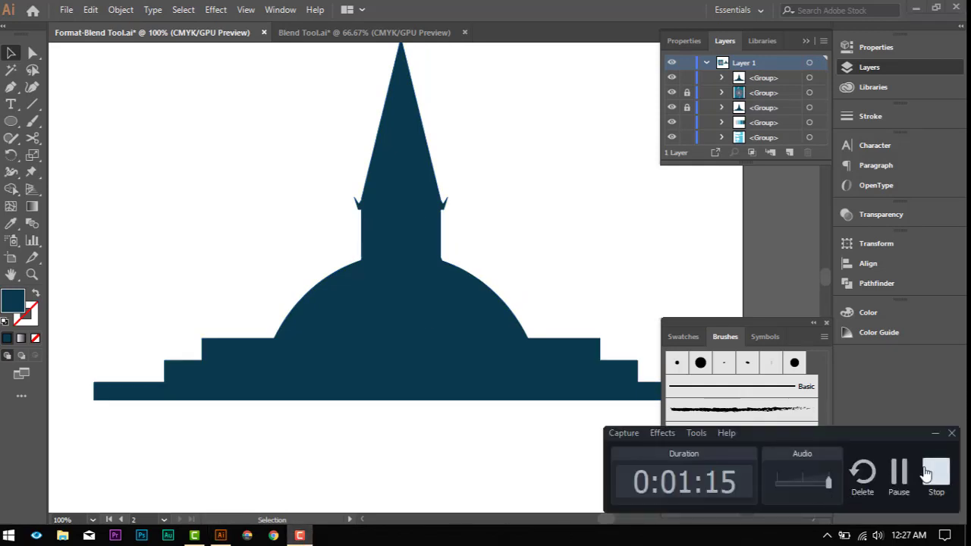
{"action": "left_click", "coordinate": [935, 471]}
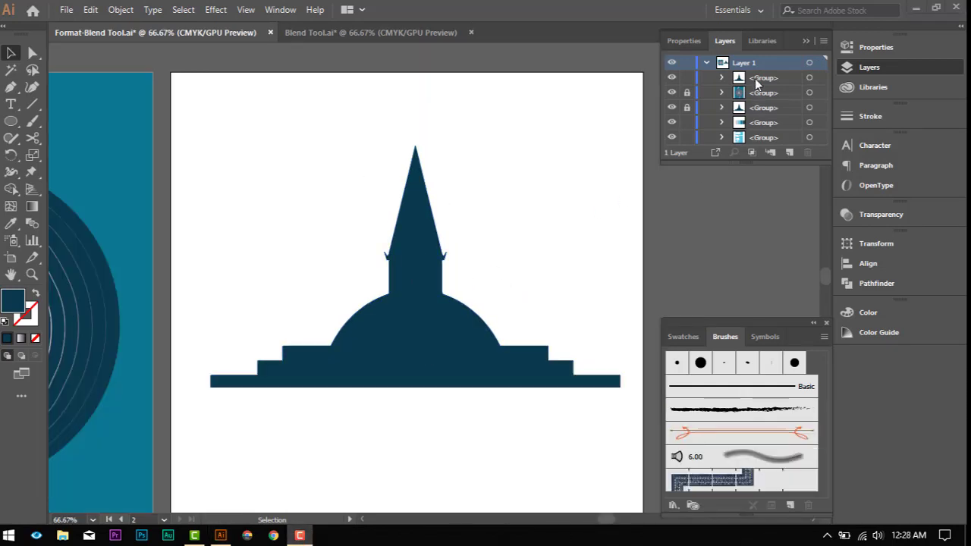
- Stack the locked detailed stupa above the merged silhouette and unite the silhouette's shapes with Pathfinder
{"action": "left_click_drag", "start_coordinate": [755, 106], "coordinate": [764, 97]}
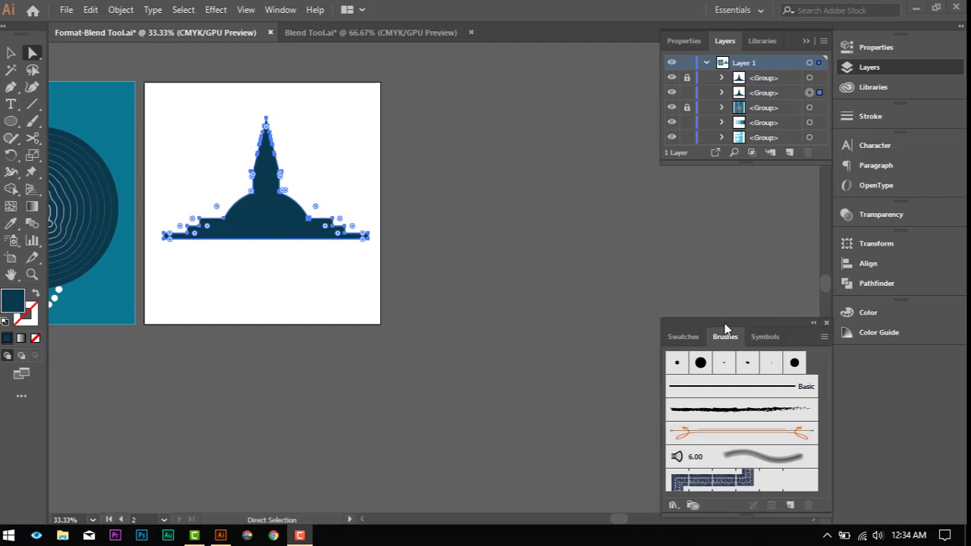
{"action": "left_click", "coordinate": [867, 282]}
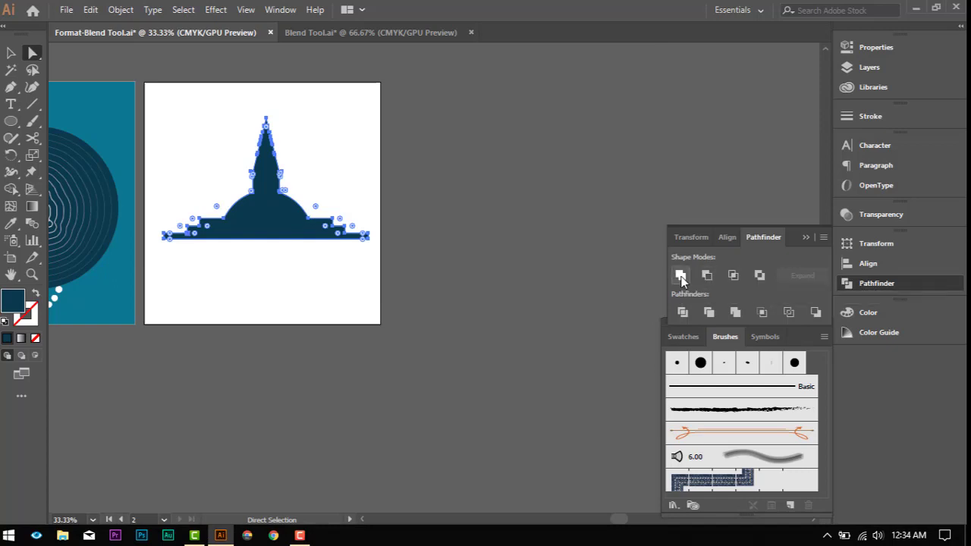
- Fill the merged stupa silhouette with black (000000) and place a copy diagonally below it, across the artboard's lower-right corner
{"action": "double_click", "coordinate": [12, 301]}
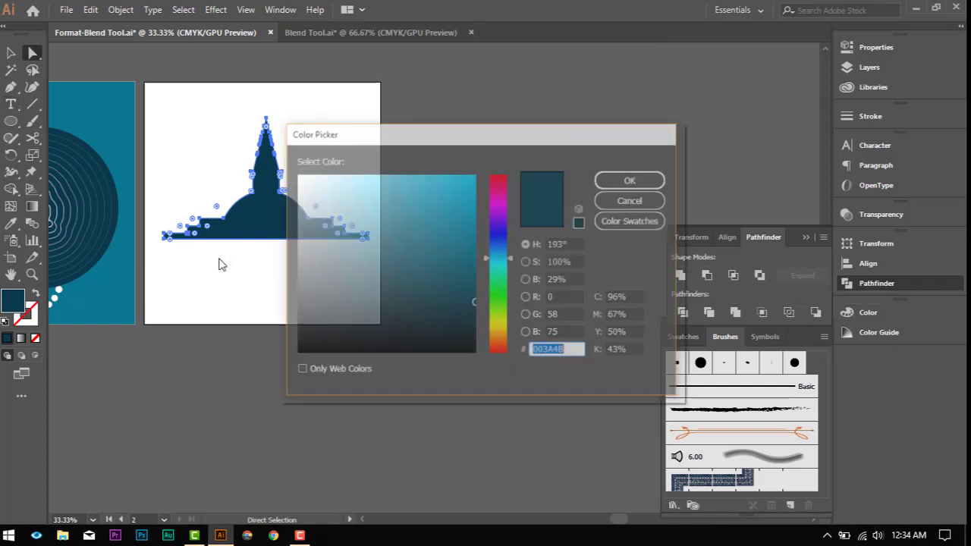
{"action": "left_click_drag", "start_coordinate": [356, 228], "coordinate": [402, 346]}
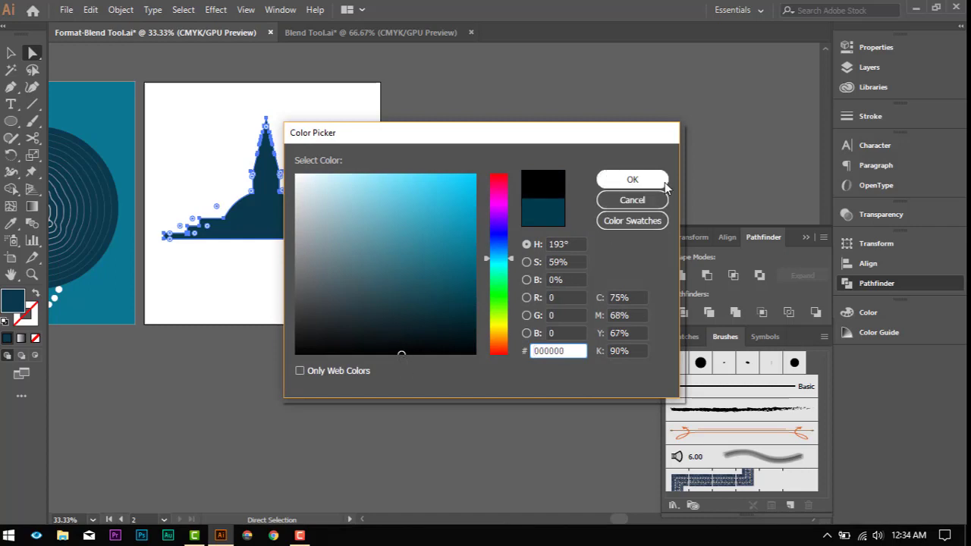
{"action": "left_click", "coordinate": [632, 179]}
{"action": "left_click", "coordinate": [12, 52]}
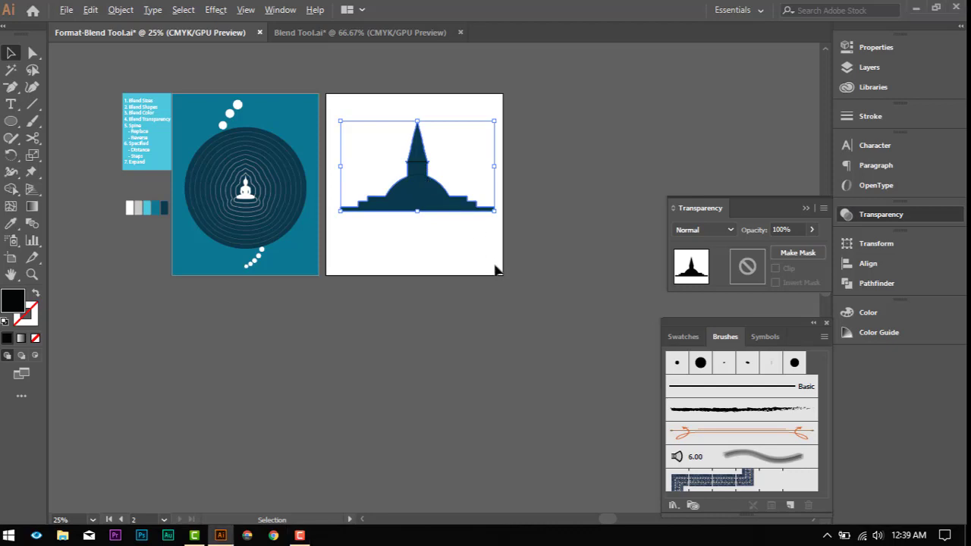
{"action": "left_click_drag", "start_coordinate": [460, 199], "coordinate": [531, 290]}
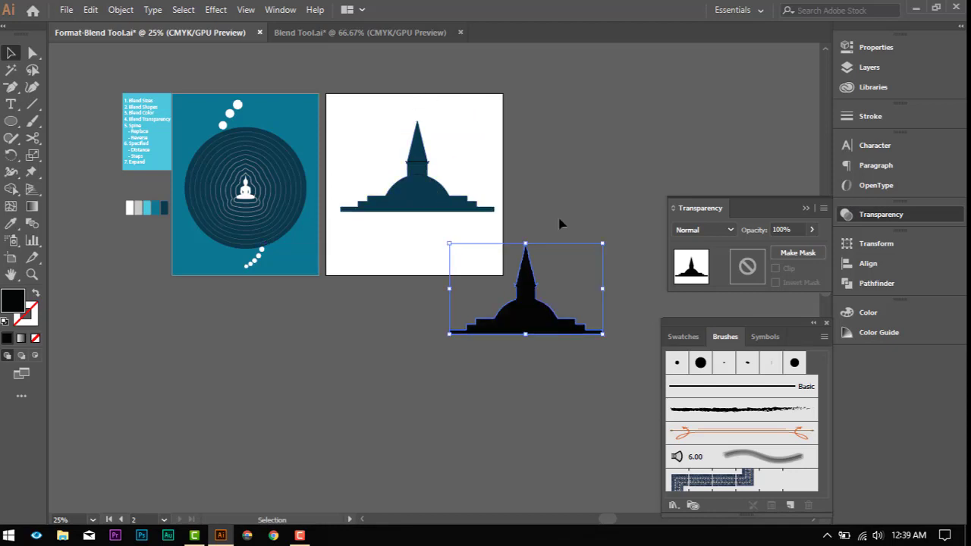
- Set the black silhouette copy's opacity to 0% and move it slightly up and left, closer to the original
{"action": "left_click", "coordinate": [864, 217]}
{"action": "left_click", "coordinate": [864, 217]}
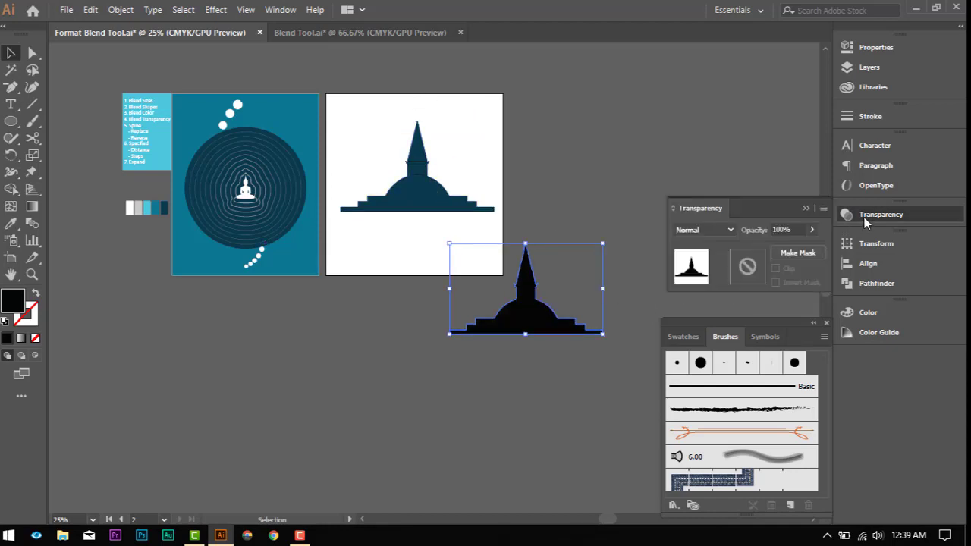
{"action": "left_click", "coordinate": [811, 229]}
{"action": "left_click_drag", "start_coordinate": [804, 244], "coordinate": [661, 258]}
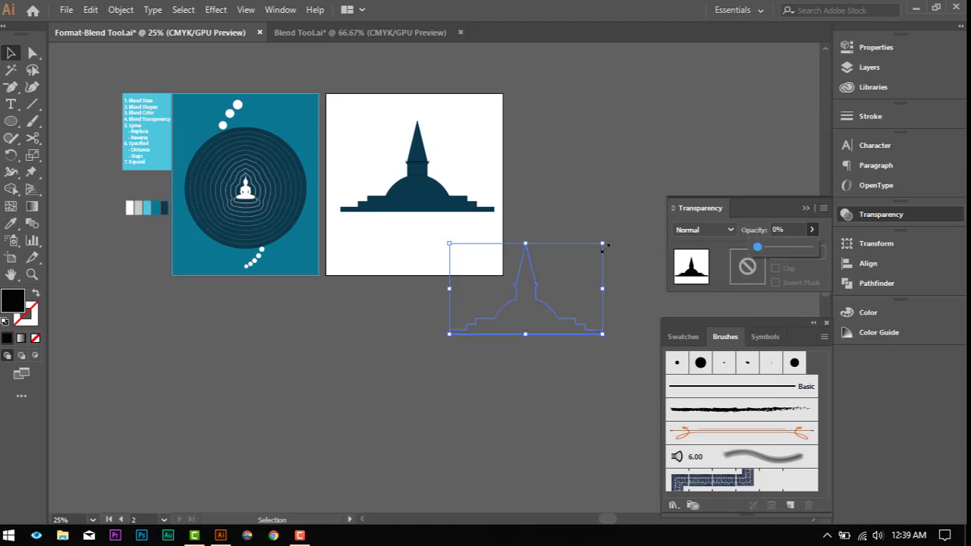
{"action": "left_click", "coordinate": [432, 181]}
{"action": "left_click", "coordinate": [427, 173]}
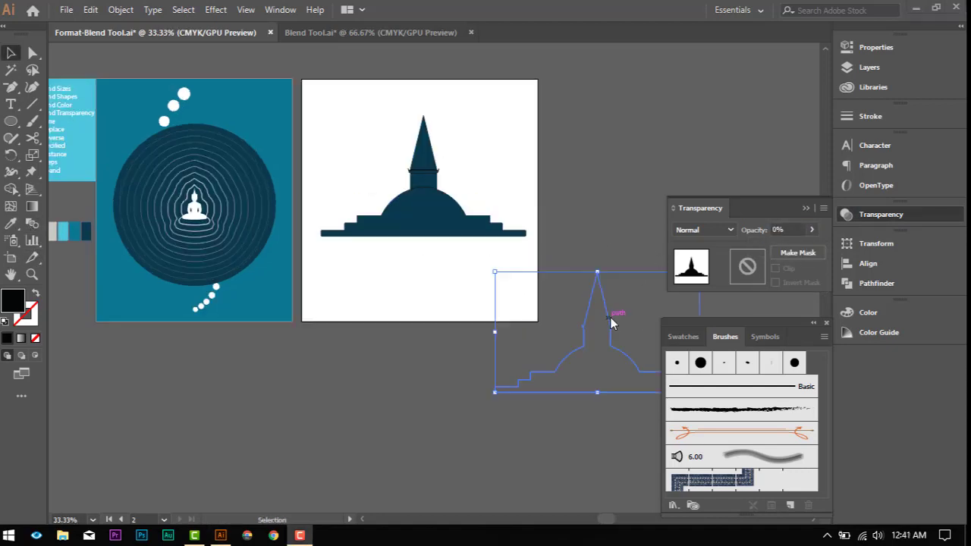
{"action": "left_click_drag", "start_coordinate": [606, 305], "coordinate": [605, 304]}
{"action": "left_click", "coordinate": [604, 305]}
{"action": "left_click_drag", "start_coordinate": [602, 294], "coordinate": [561, 279]}
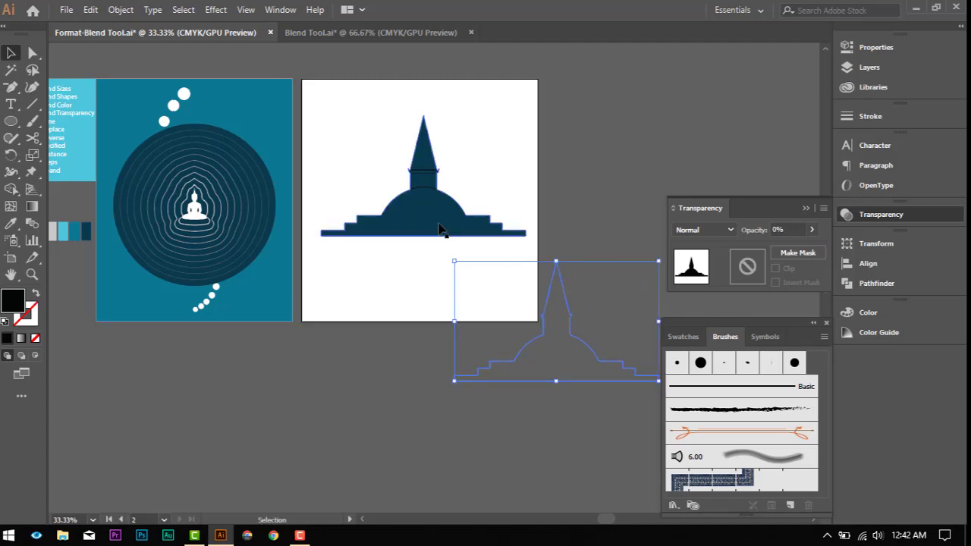
- Blend the black silhouette behind the detailed stupa with its transparent copy to form a long diagonal shadow, then deselect
{"action": "left_click", "coordinate": [32, 223]}
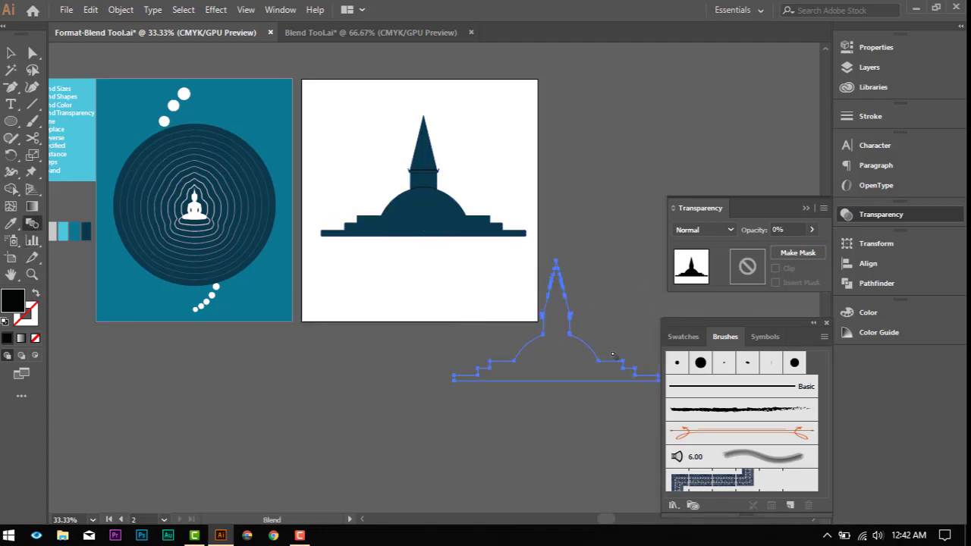
{"action": "left_click", "coordinate": [570, 333]}
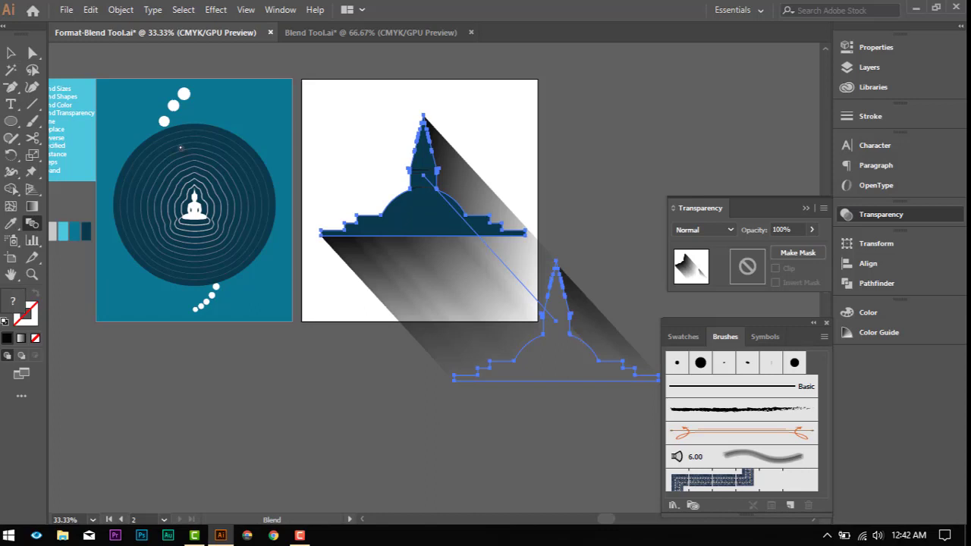
{"action": "left_click", "coordinate": [6, 59]}
{"action": "left_click", "coordinate": [553, 466]}
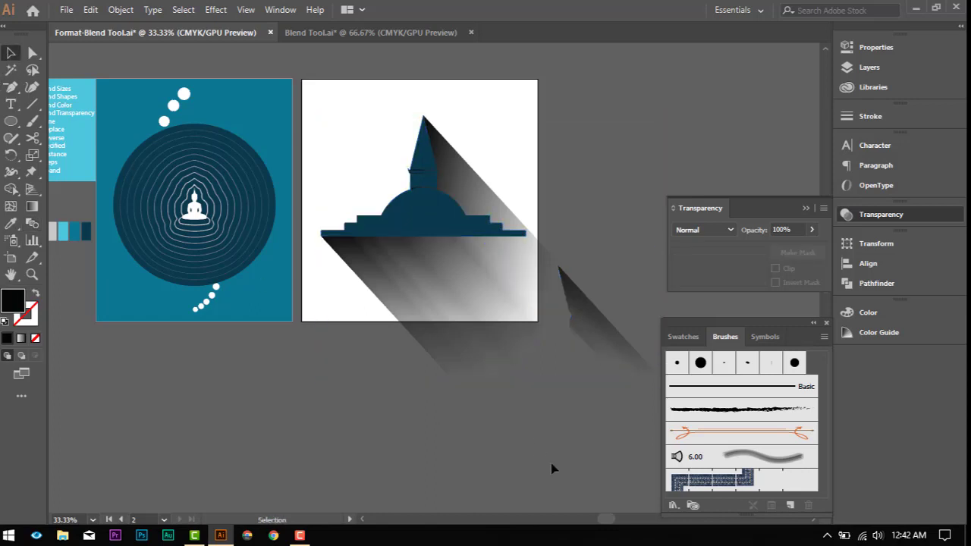
- Set the blended shadow's opacity to 26% and deselect it
{"action": "left_click", "coordinate": [565, 360]}
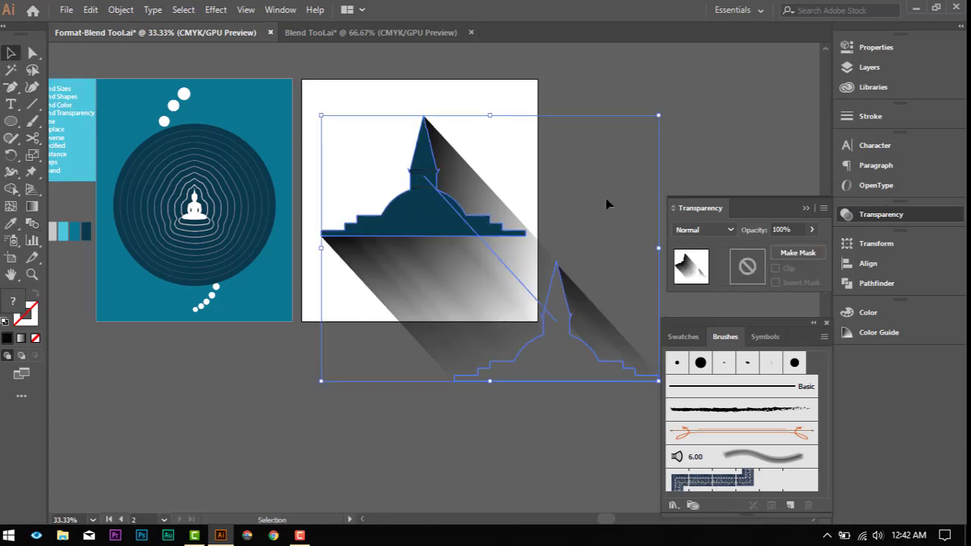
{"action": "left_click", "coordinate": [815, 229]}
{"action": "left_click_drag", "start_coordinate": [787, 247], "coordinate": [772, 252]}
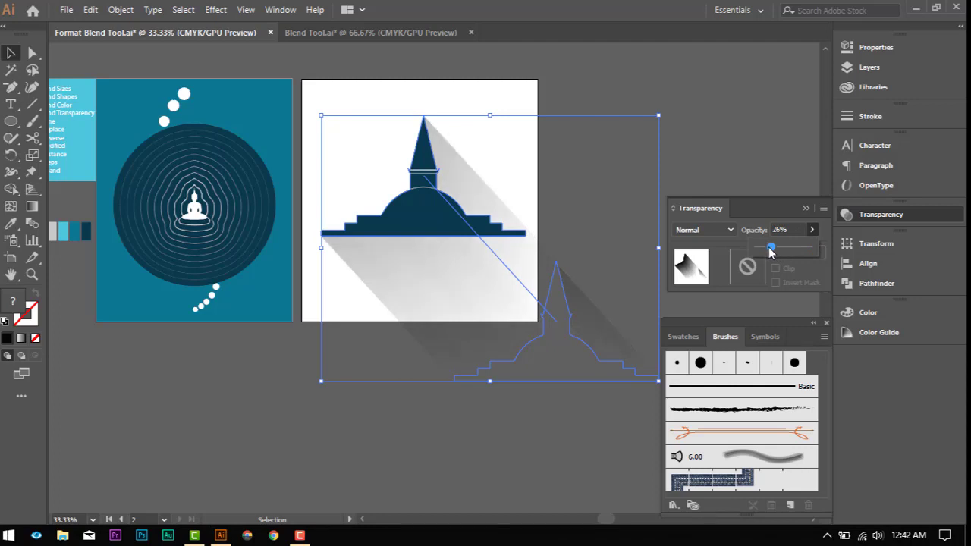
{"action": "left_click_drag", "start_coordinate": [772, 251], "coordinate": [772, 251]}
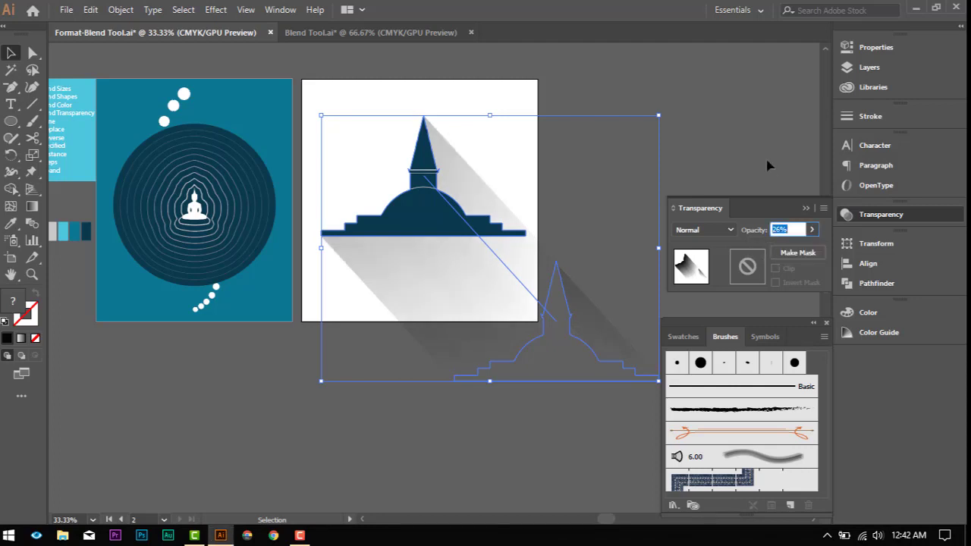
{"action": "left_click", "coordinate": [711, 177]}
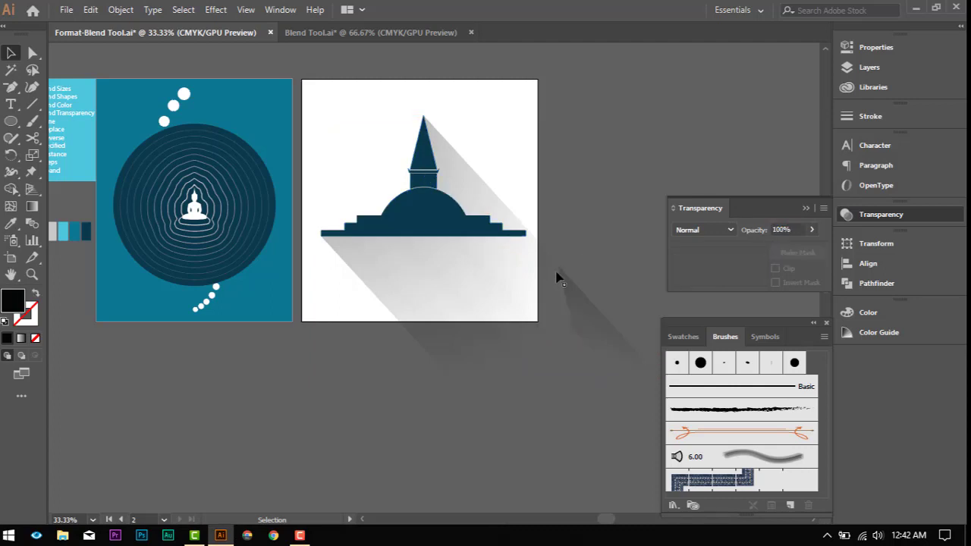
- Draw a rectangle covering the second artboard and use it as a clipping mask to trim the blended shadow
{"action": "left_click_drag", "start_coordinate": [10, 121], "coordinate": [93, 130]}
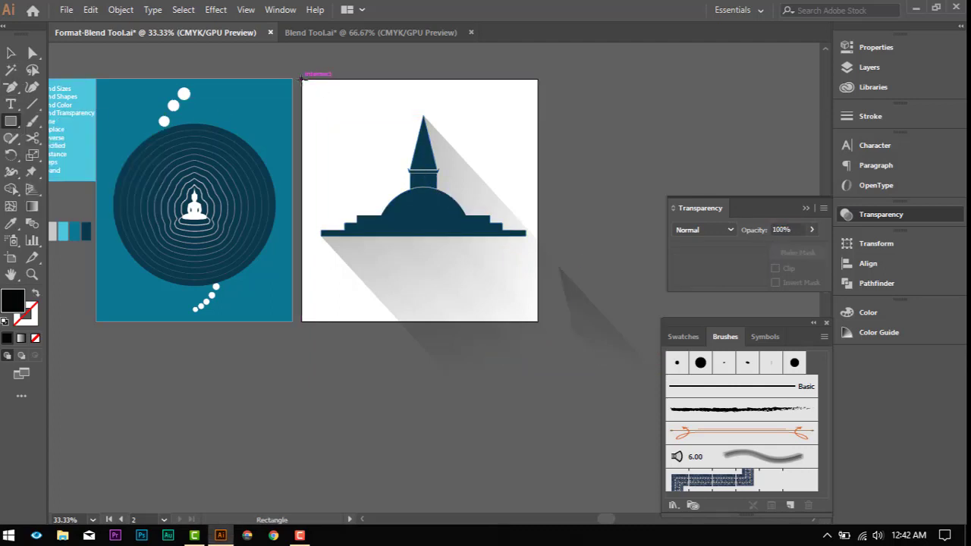
{"action": "left_click_drag", "start_coordinate": [304, 79], "coordinate": [537, 320]}
{"action": "left_click", "coordinate": [10, 55]}
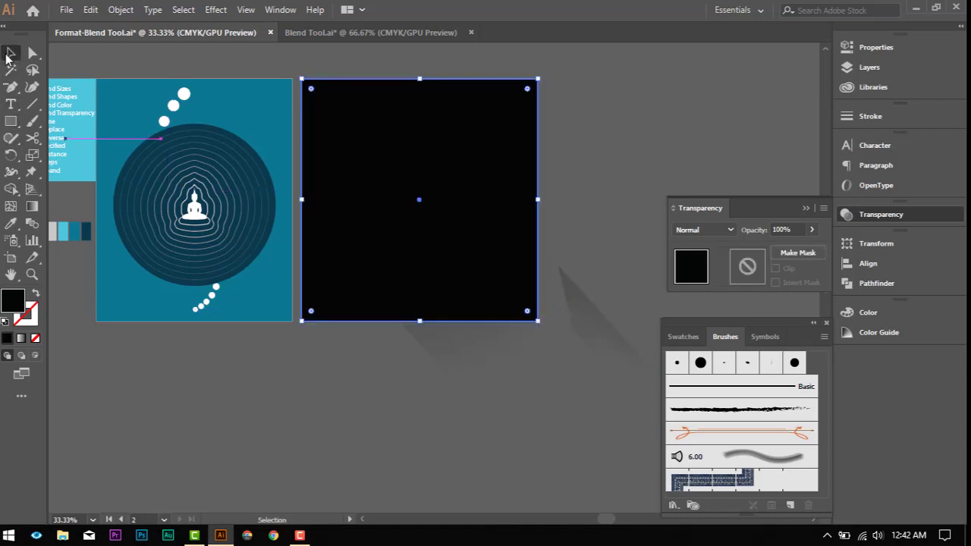
{"action": "left_click", "coordinate": [299, 64]}
{"action": "key", "text": "ctrl+a"}
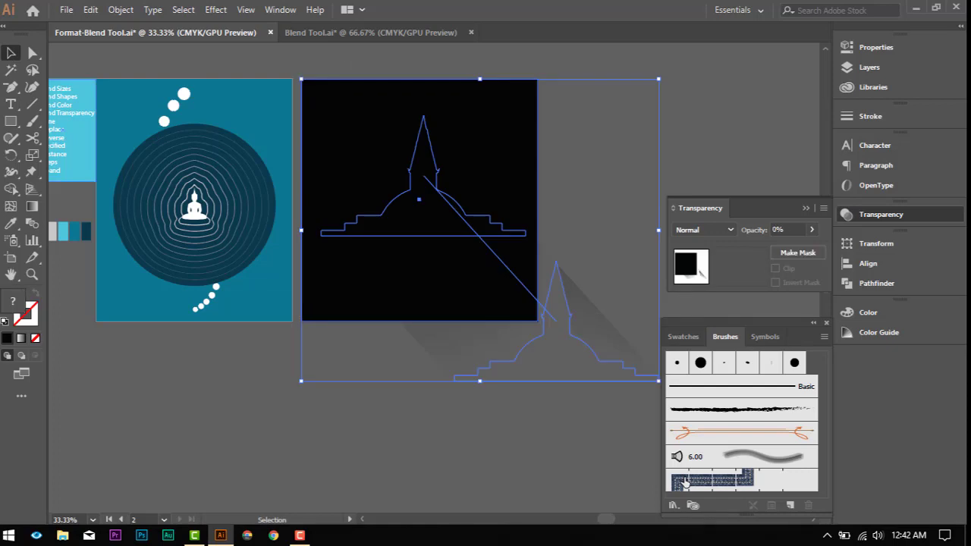
{"action": "key", "text": "ctrl+7"}
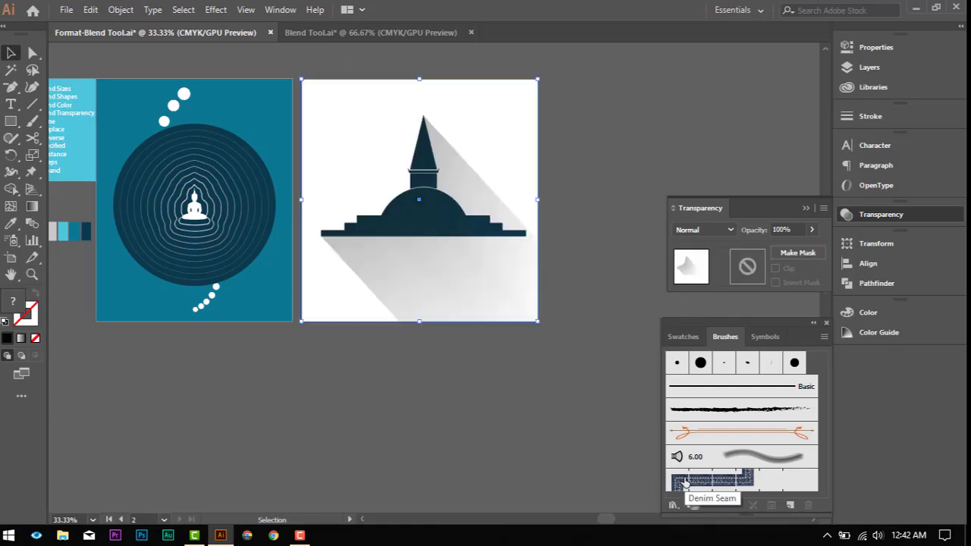
{"action": "left_click", "coordinate": [612, 146]}
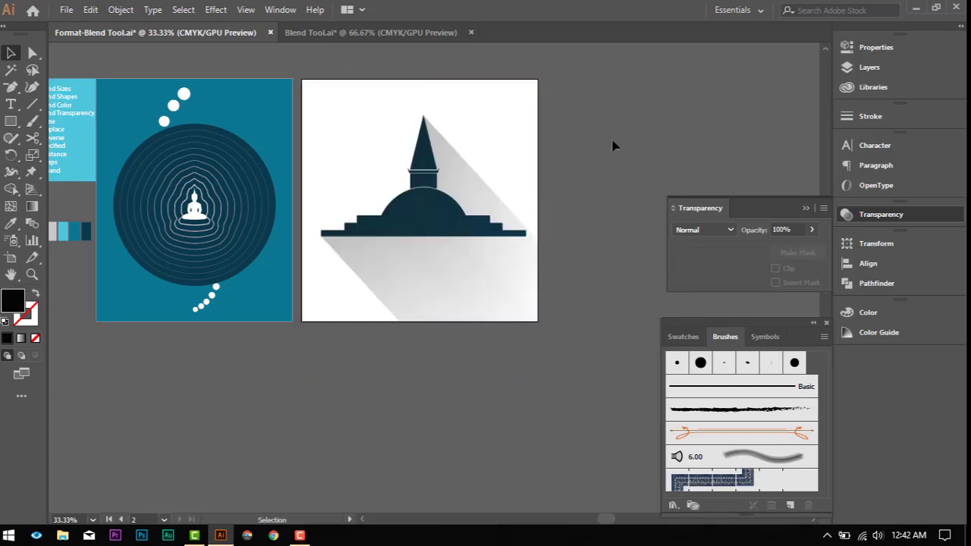
- Unlock the detailed stupa group and group it with the clipped shadow
{"action": "scroll", "coordinate": [576, 197], "scroll_direction": "down", "scroll_amount": 2}
{"action": "scroll", "coordinate": [550, 251], "scroll_direction": "up", "scroll_amount": 4}
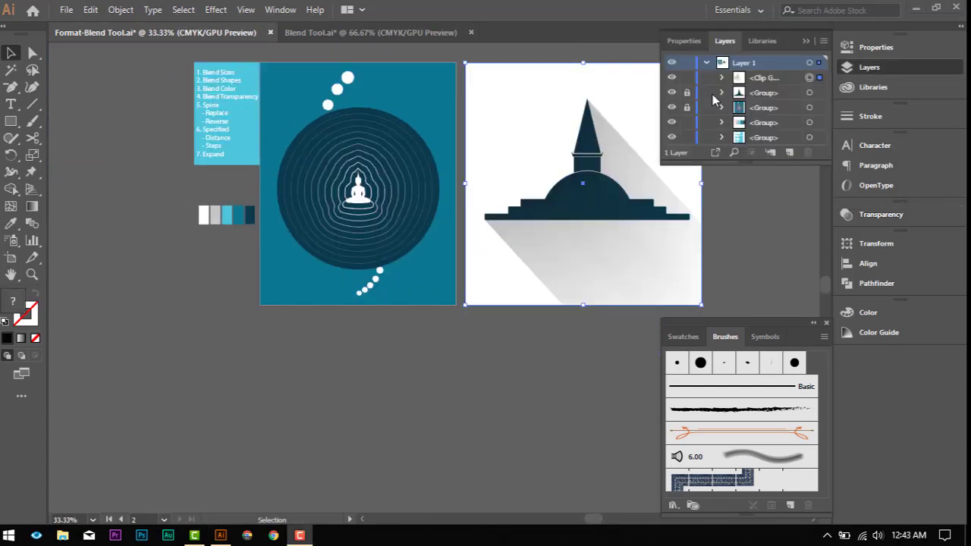
{"action": "left_click", "coordinate": [686, 93]}
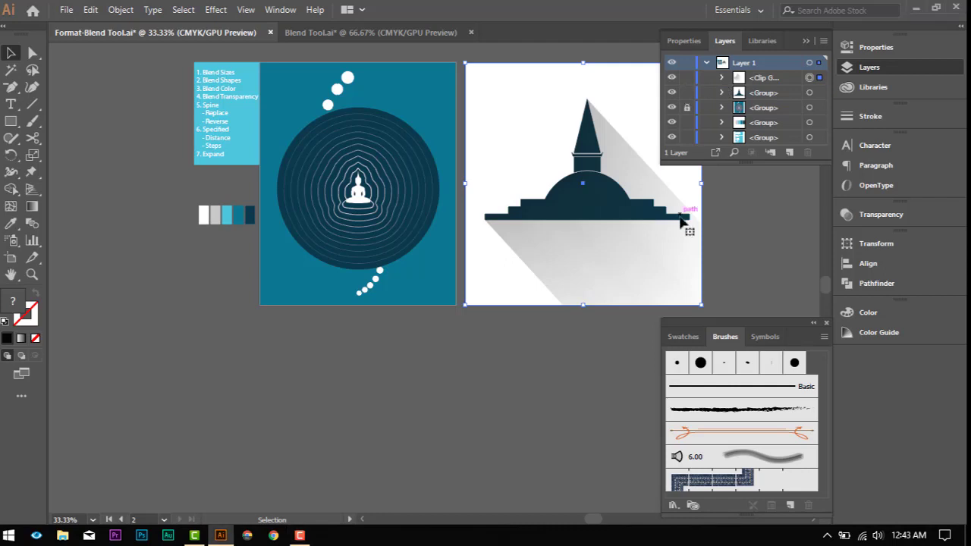
{"action": "key", "text": "space"}
{"action": "left_click_drag", "start_coordinate": [641, 262], "coordinate": [482, 284]}
{"action": "left_click_drag", "start_coordinate": [534, 183], "coordinate": [322, 67]}
{"action": "key", "text": "ctrl+g"}
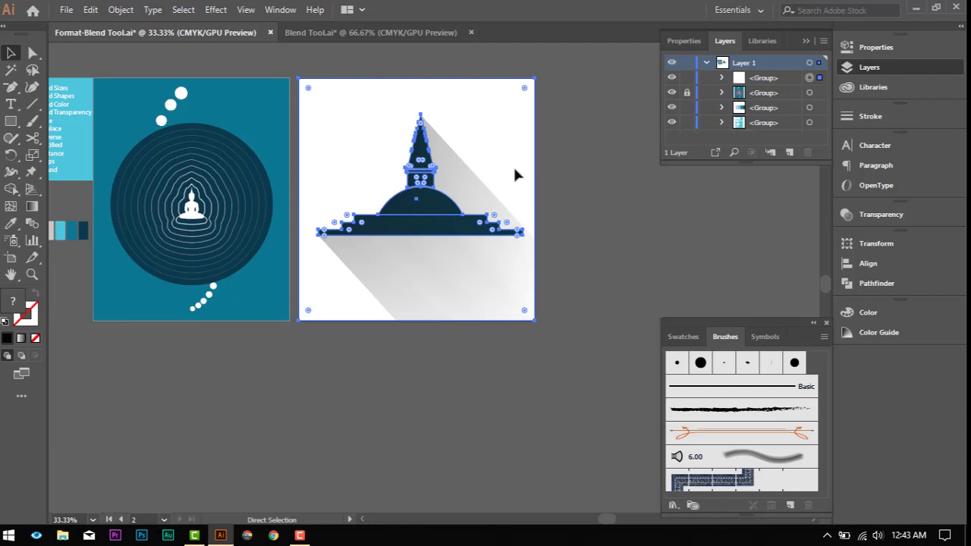
{"action": "left_click", "coordinate": [623, 221]}
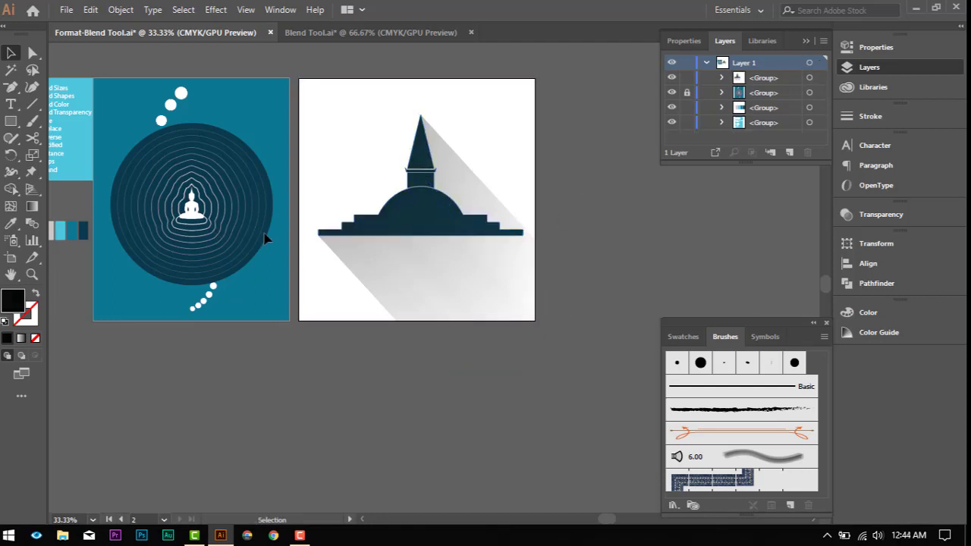
{"action": "key", "text": "space"}
{"action": "left_click_drag", "start_coordinate": [360, 304], "coordinate": [426, 359]}
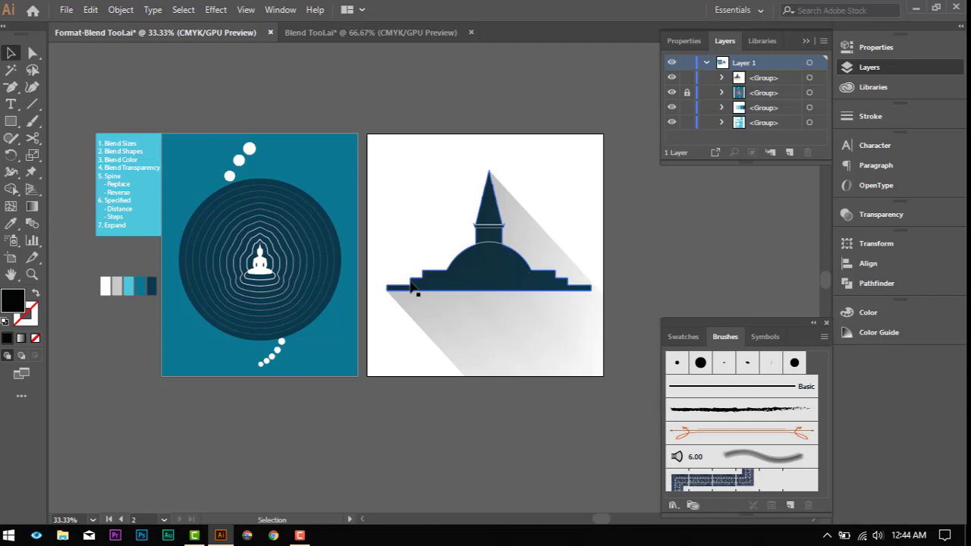
{"action": "left_click_drag", "start_coordinate": [416, 284], "coordinate": [583, 332]}
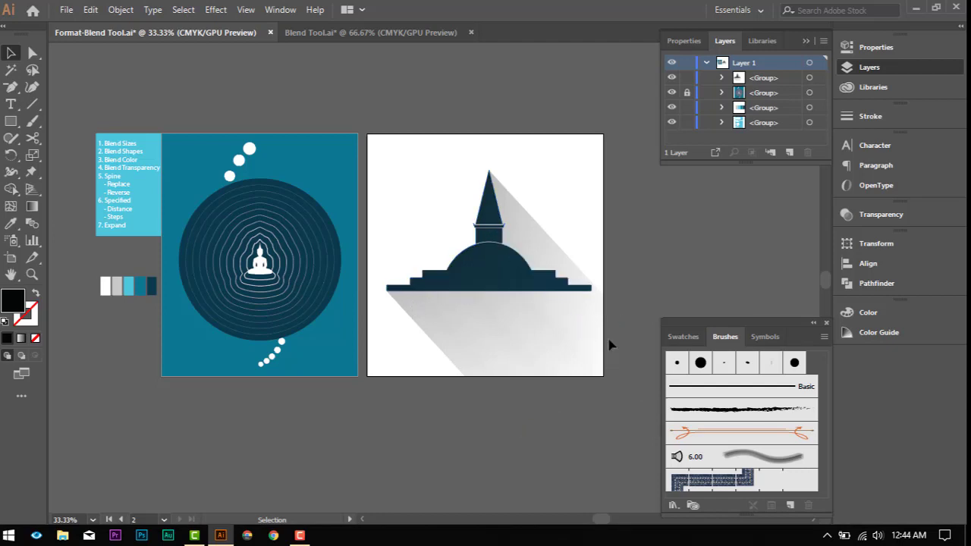
{"action": "scroll", "coordinate": [418, 308], "scroll_direction": "up", "scroll_amount": 3}
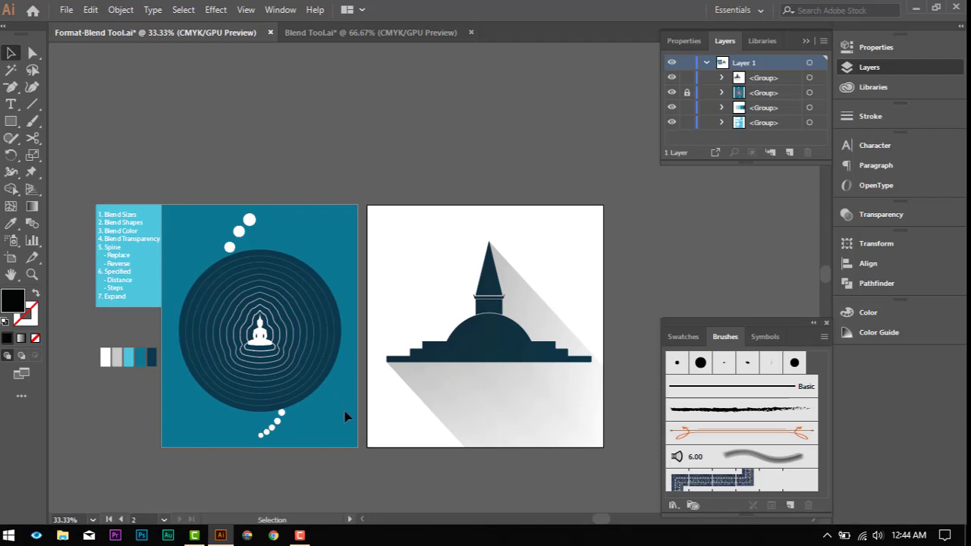
{"action": "scroll", "coordinate": [345, 417], "scroll_direction": "down", "scroll_amount": 4}
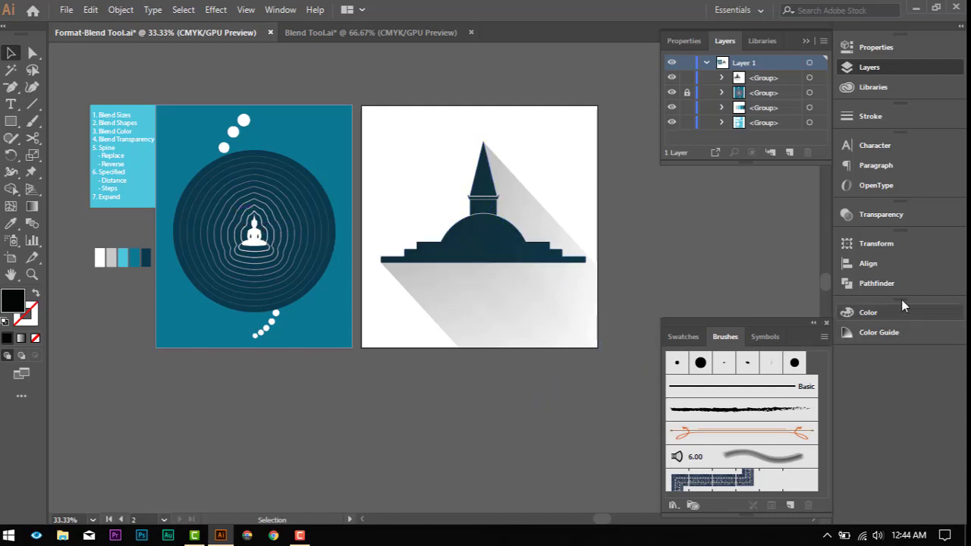
{"action": "left_click", "coordinate": [879, 282]}
{"action": "left_click", "coordinate": [879, 282]}
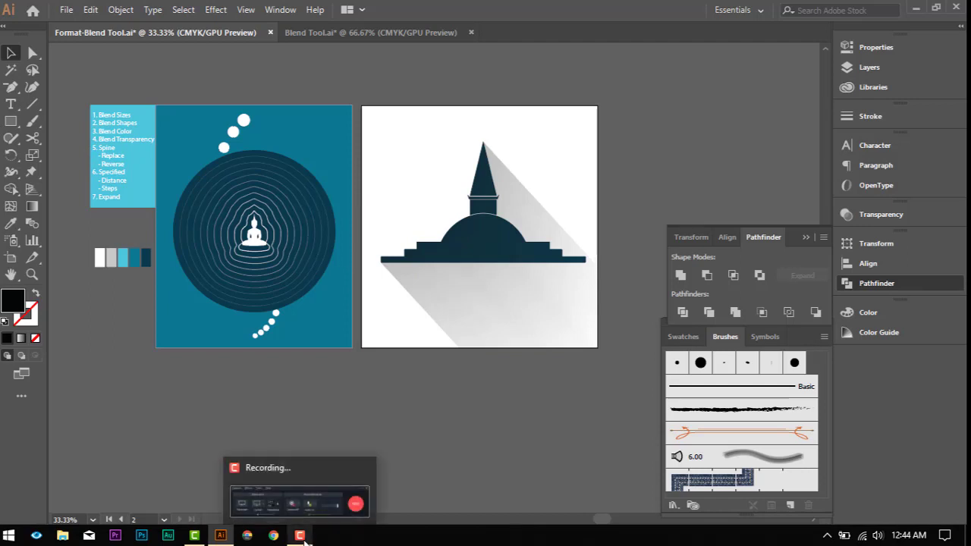
{"action": "left_click", "coordinate": [320, 470]}
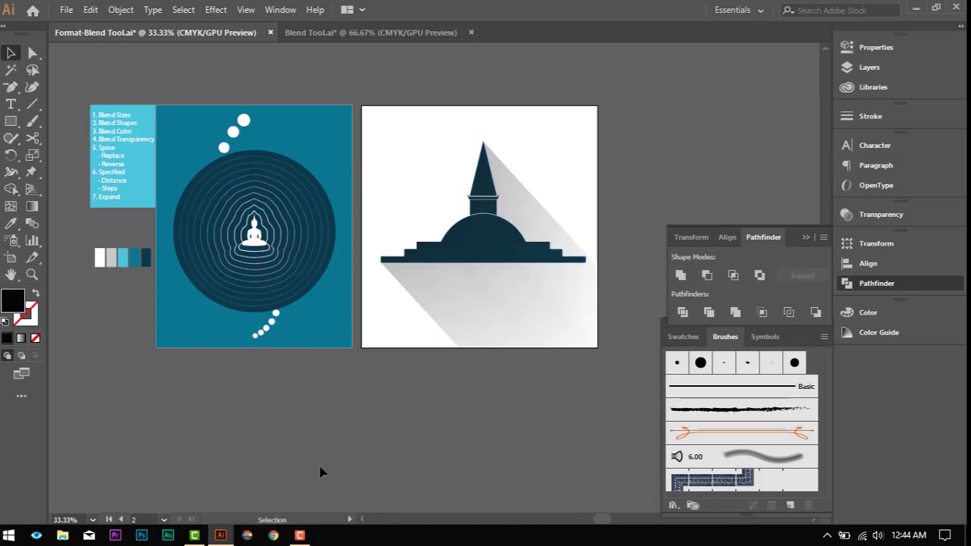
{"action": "mouse_move", "coordinate": [292, 536]}
{"action": "left_click", "coordinate": [300, 535]}
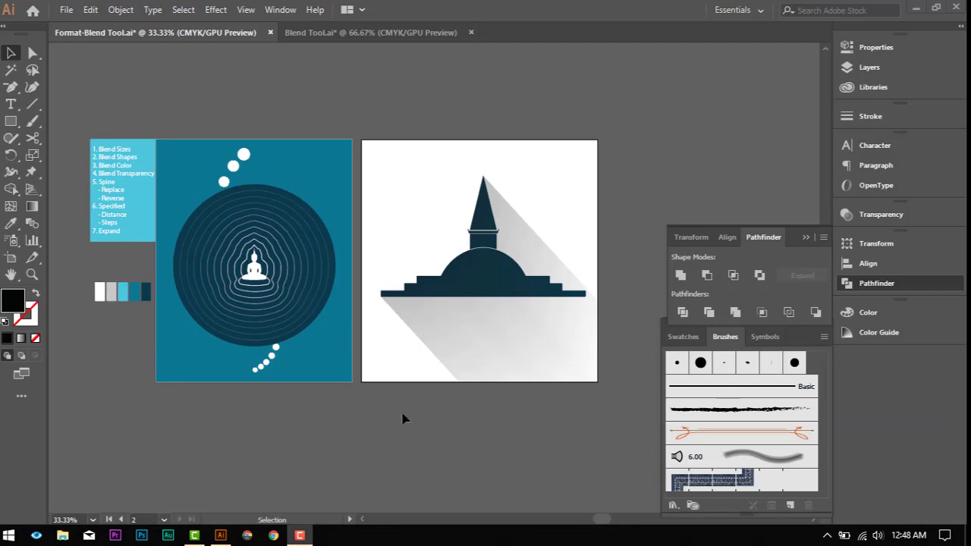
{"action": "scroll", "coordinate": [395, 429], "scroll_direction": "up", "scroll_amount": 3}
{"action": "scroll", "coordinate": [395, 429], "scroll_direction": "down", "scroll_amount": 2}
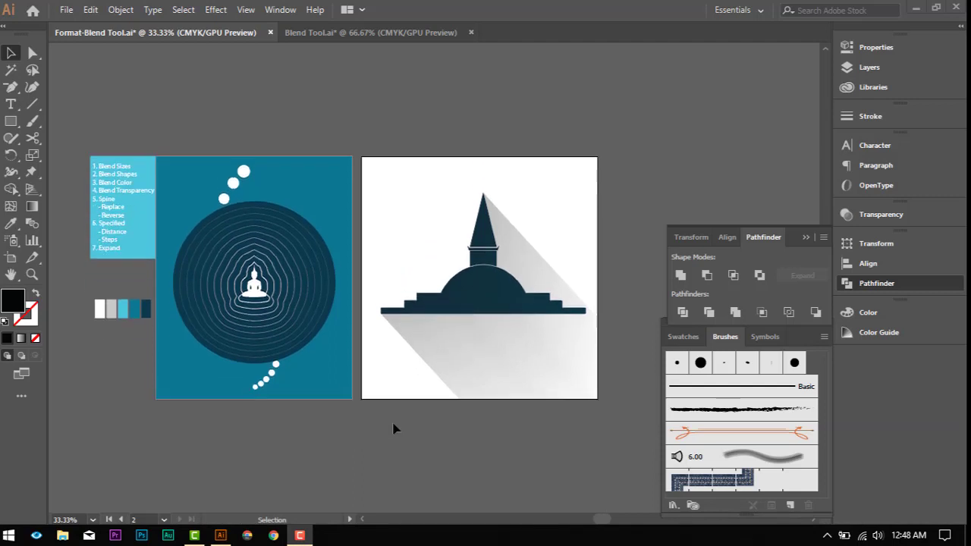
{"action": "scroll", "coordinate": [393, 429], "scroll_direction": "down", "scroll_amount": 2}
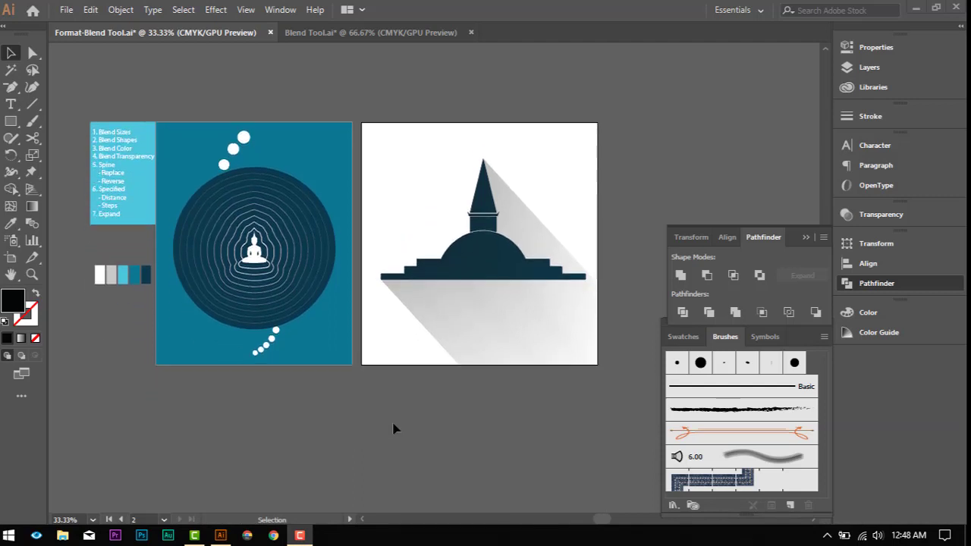